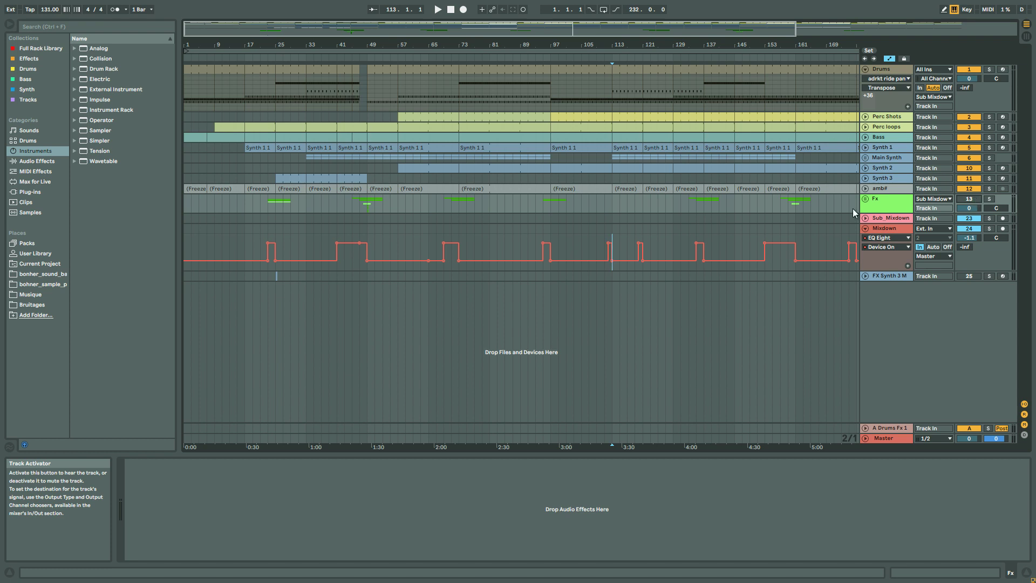
Step: Play the bar-45 transition, select a two-bar range on Drums, and reset the start to bar 45
{"action": "left_click", "coordinate": [352, 262]}
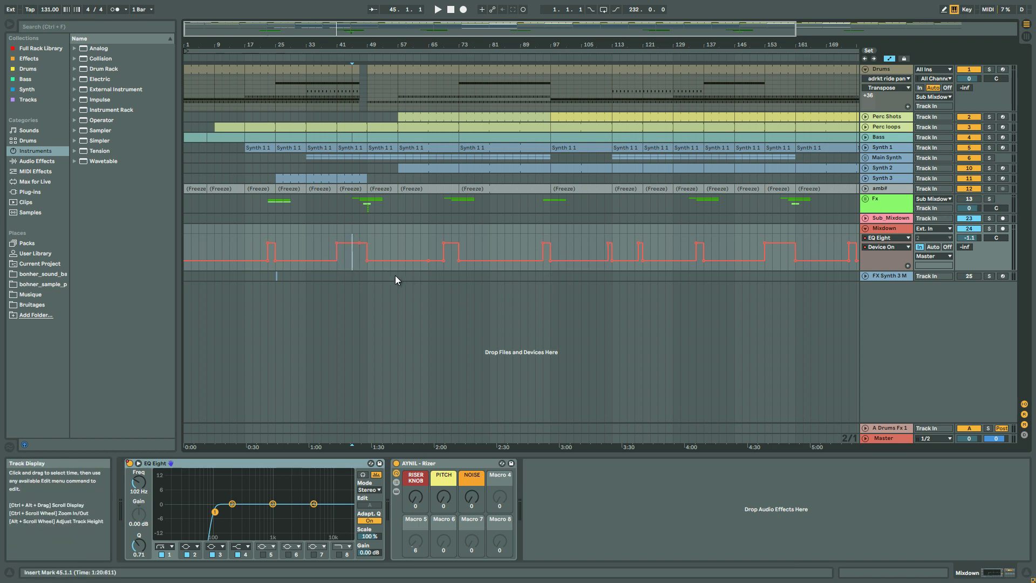
{"action": "key", "text": "space"}
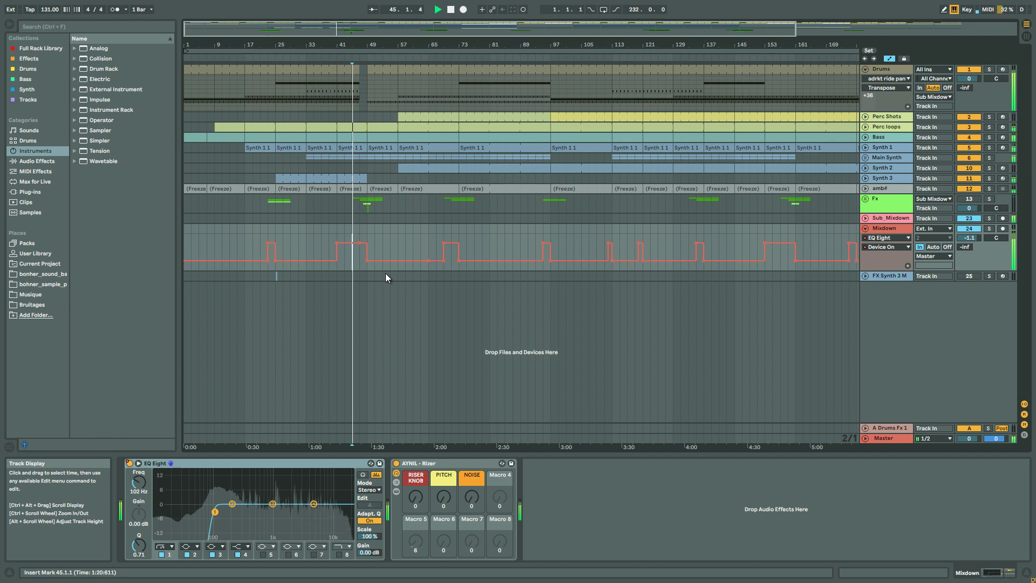
{"action": "left_click_drag", "start_coordinate": [356, 70], "coordinate": [368, 70]}
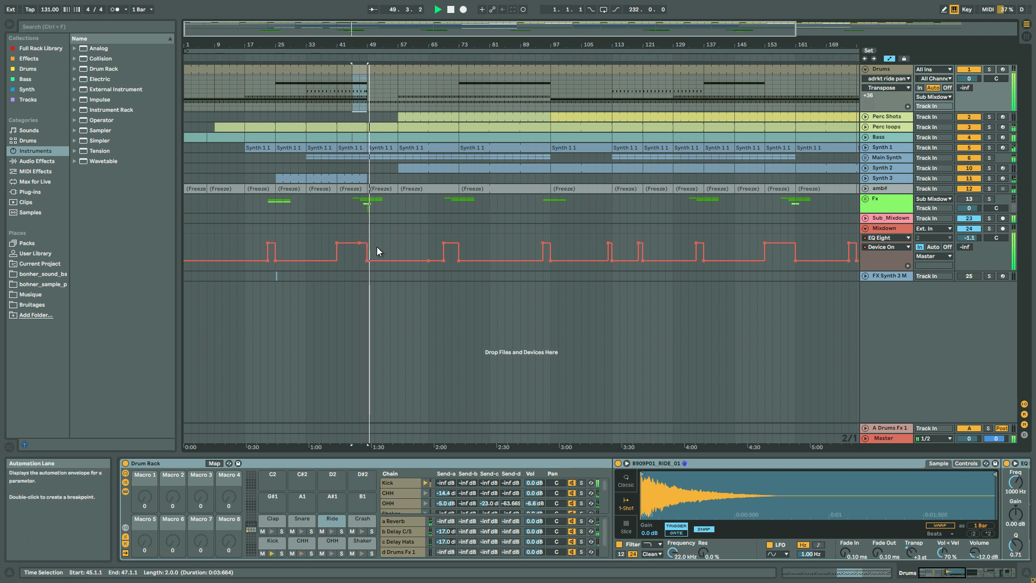
{"action": "key", "text": "space"}
{"action": "left_click", "coordinate": [354, 262]}
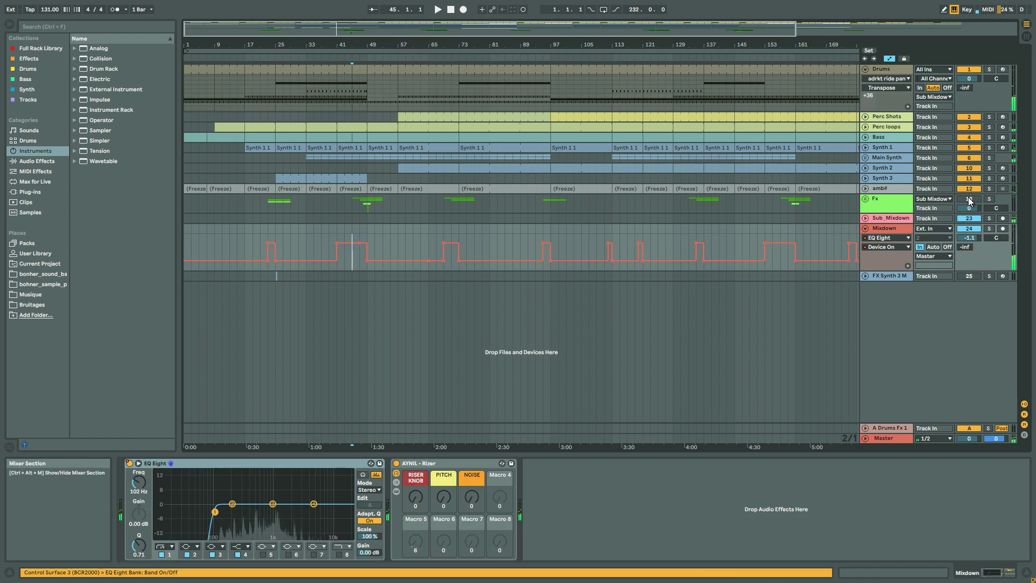
Step: Zoom to bars 25–97, play from bar 47, then zoom out to show bars 1–177
{"action": "left_click_drag", "start_coordinate": [453, 52], "coordinate": [378, 212]}
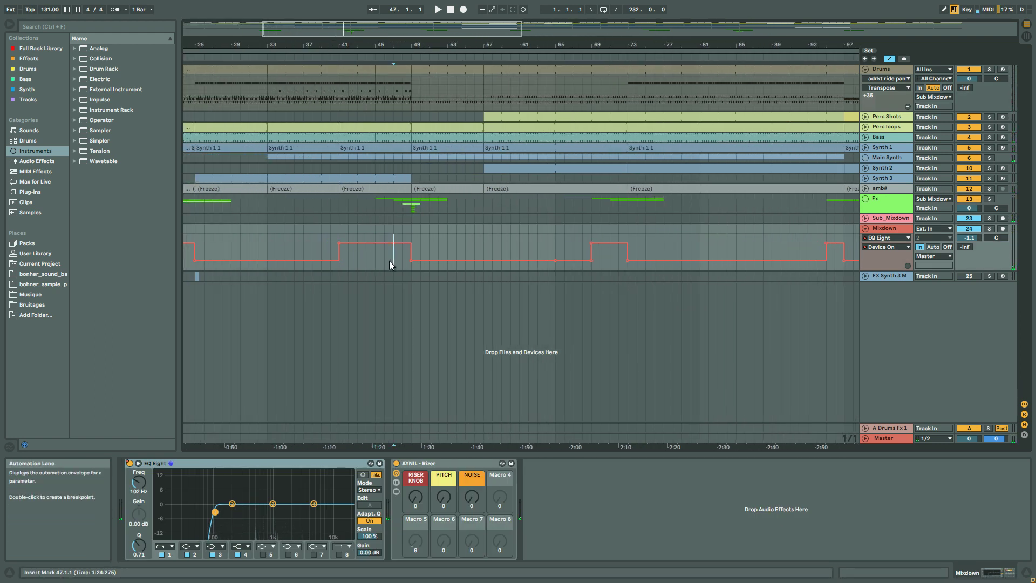
{"action": "key", "text": "space"}
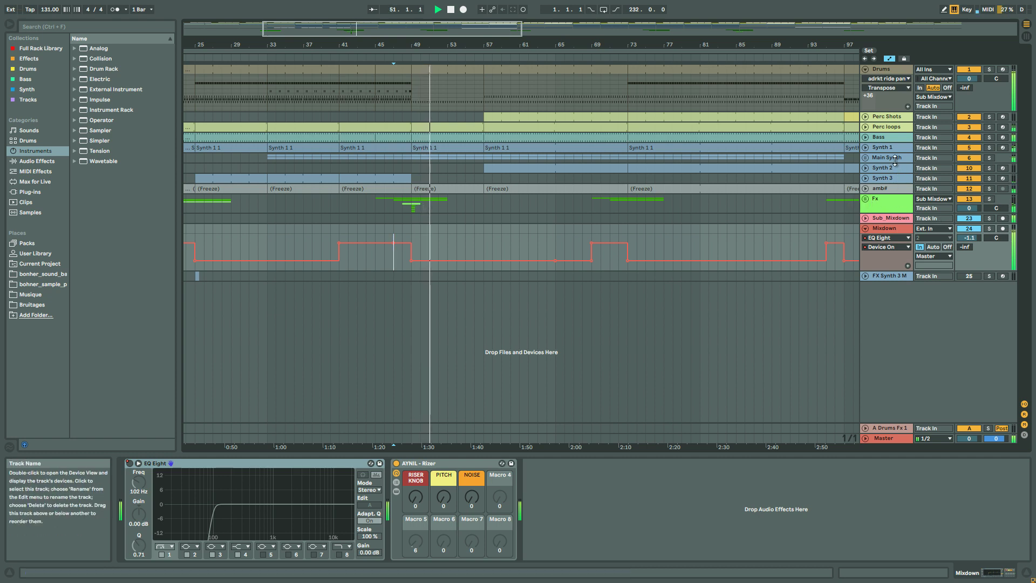
{"action": "left_click_drag", "start_coordinate": [416, 32], "coordinate": [438, 30]}
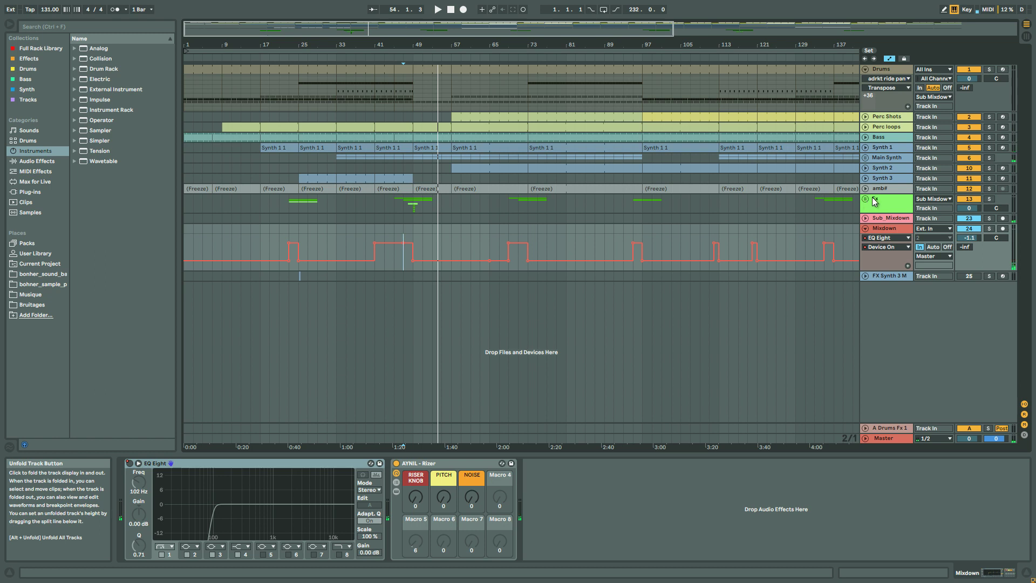
{"action": "left_click_drag", "start_coordinate": [471, 32], "coordinate": [471, 37]}
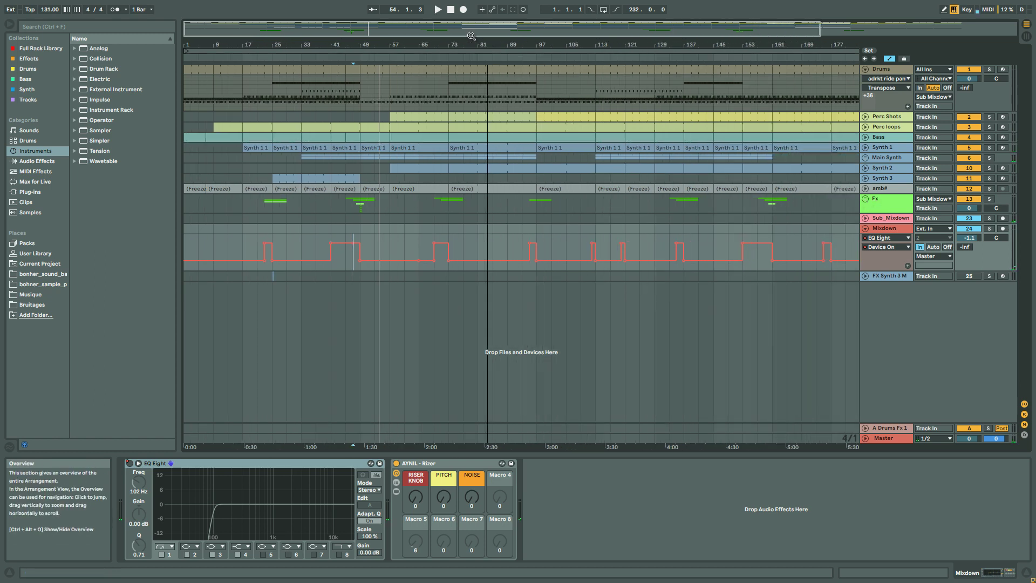
Step: Unfold the Fx group, then zoom and scroll the arrangement to about bars 5–189
{"action": "left_click", "coordinate": [866, 200]}
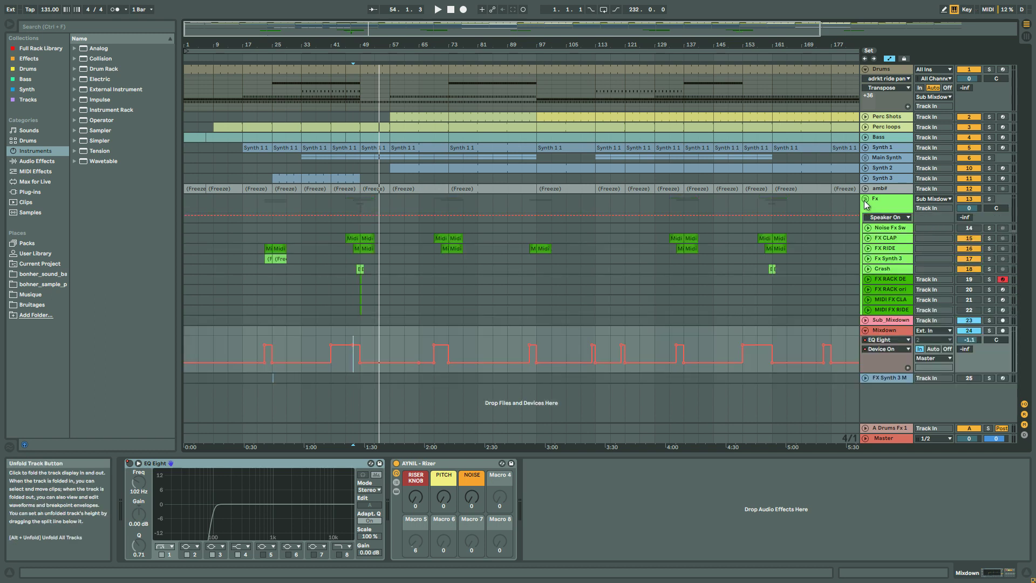
{"action": "left_click_drag", "start_coordinate": [392, 25], "coordinate": [361, 27]}
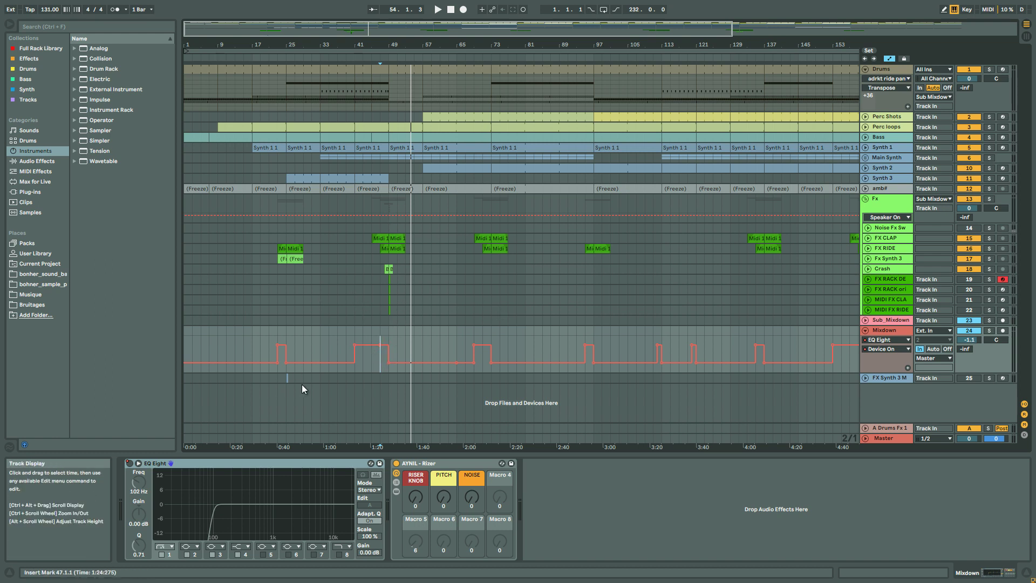
{"action": "left_click_drag", "start_coordinate": [387, 27], "coordinate": [382, 31]}
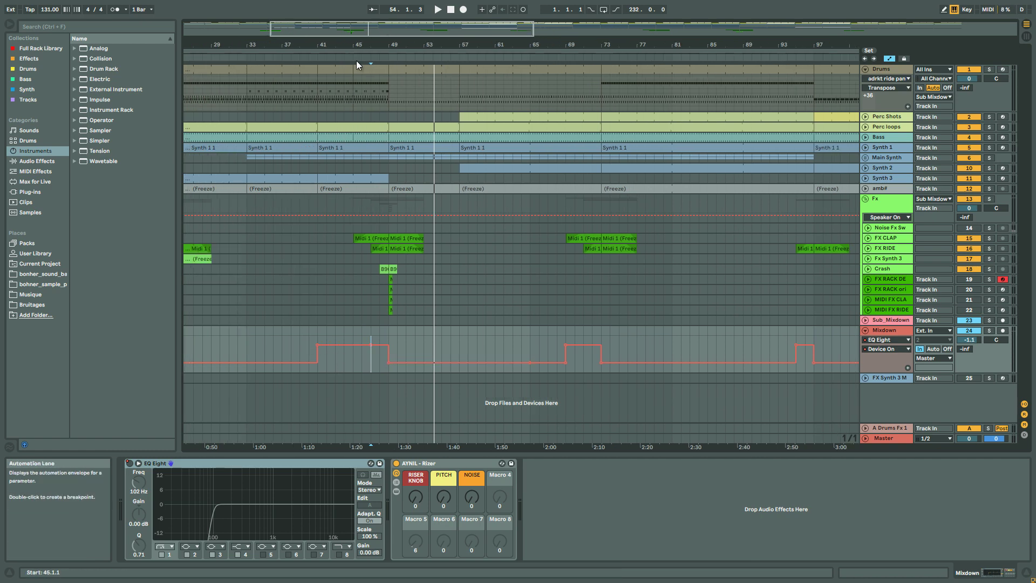
{"action": "left_click_drag", "start_coordinate": [382, 35], "coordinate": [401, 44]}
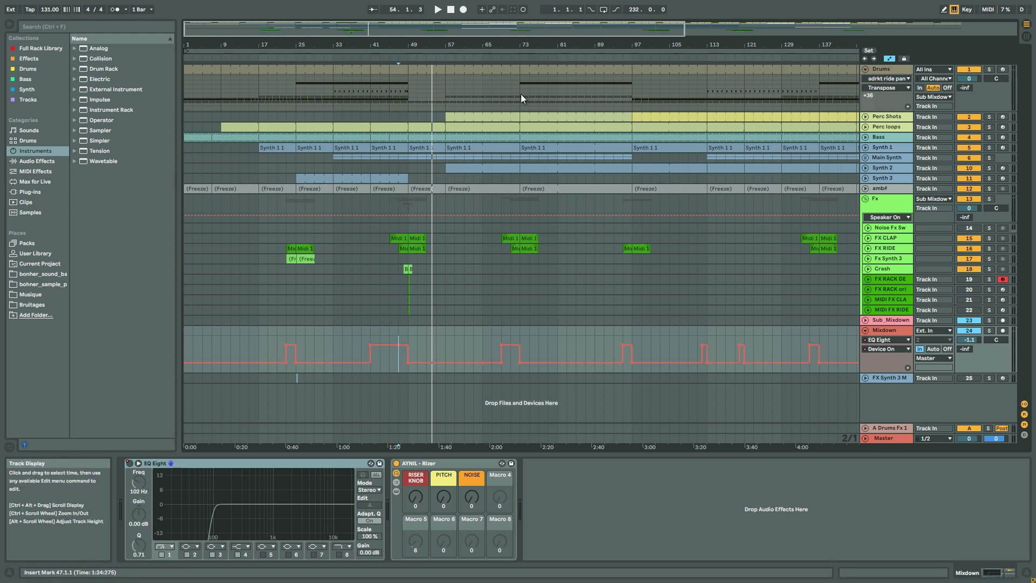
{"action": "left_click_drag", "start_coordinate": [344, 41], "coordinate": [355, 35]}
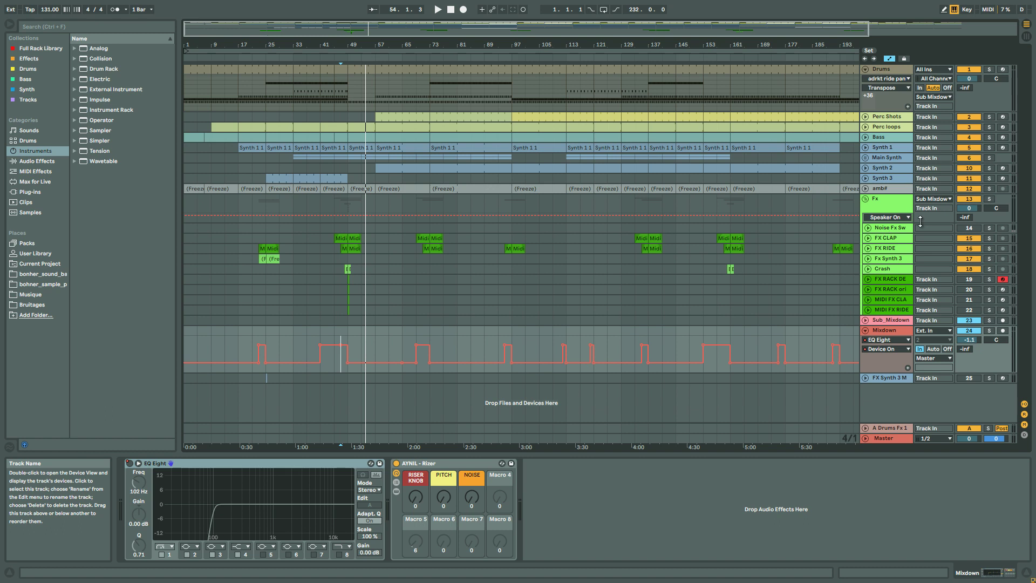
{"action": "left_click_drag", "start_coordinate": [371, 28], "coordinate": [346, 32]}
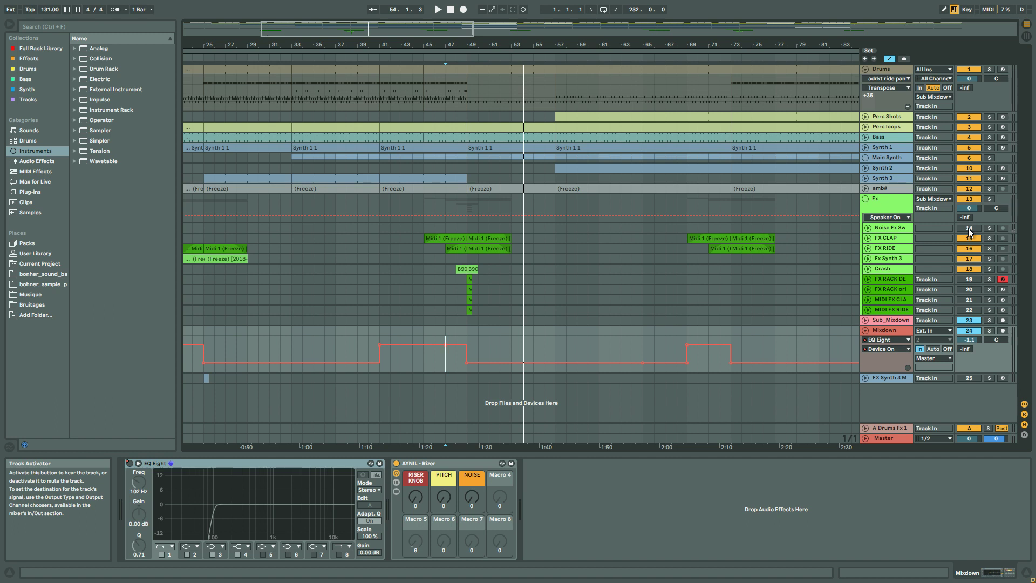
Step: Show Noise Fx Sweep's devices, solo it, and play from bar 45
{"action": "left_click", "coordinate": [887, 228]}
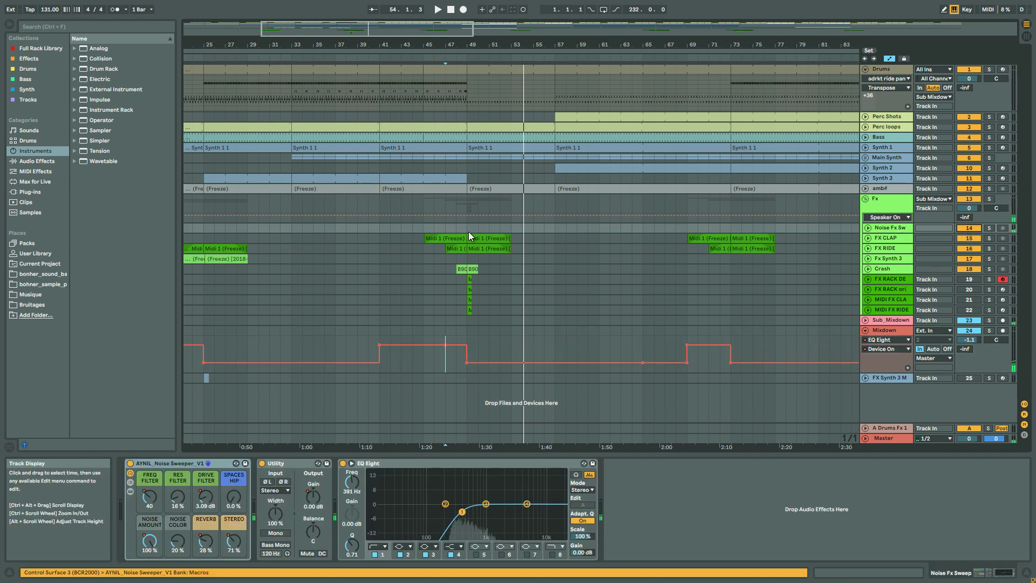
{"action": "left_click", "coordinate": [424, 239]}
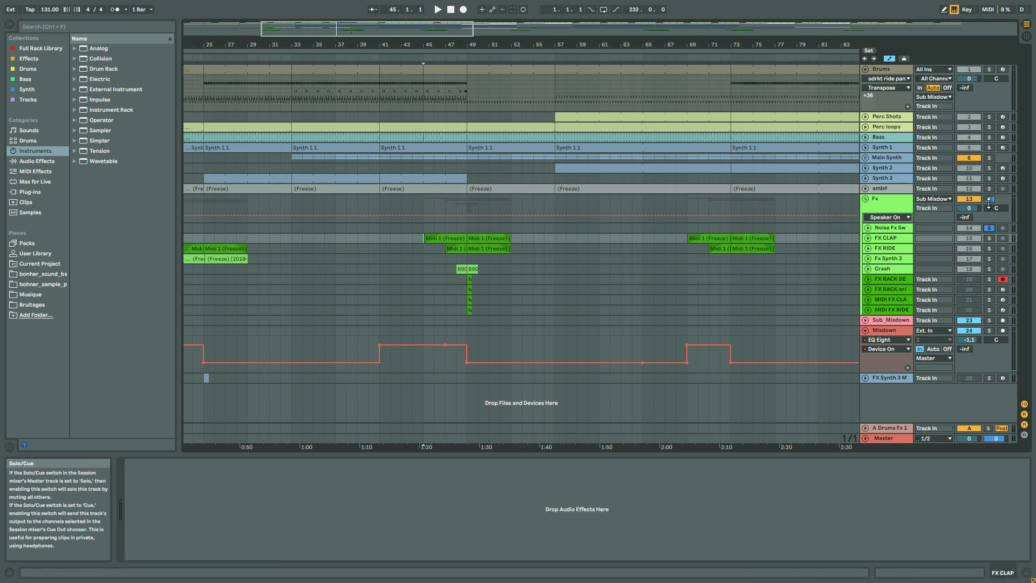
{"action": "left_click", "coordinate": [989, 227]}
{"action": "key", "text": "space"}
Step: Play from bar 47 with Fx Synth 3, FX RIDE and FX CLAP off, then unfold Noise Fx Sweep's automation
{"action": "left_click", "coordinate": [445, 260]}
{"action": "key", "text": "space"}
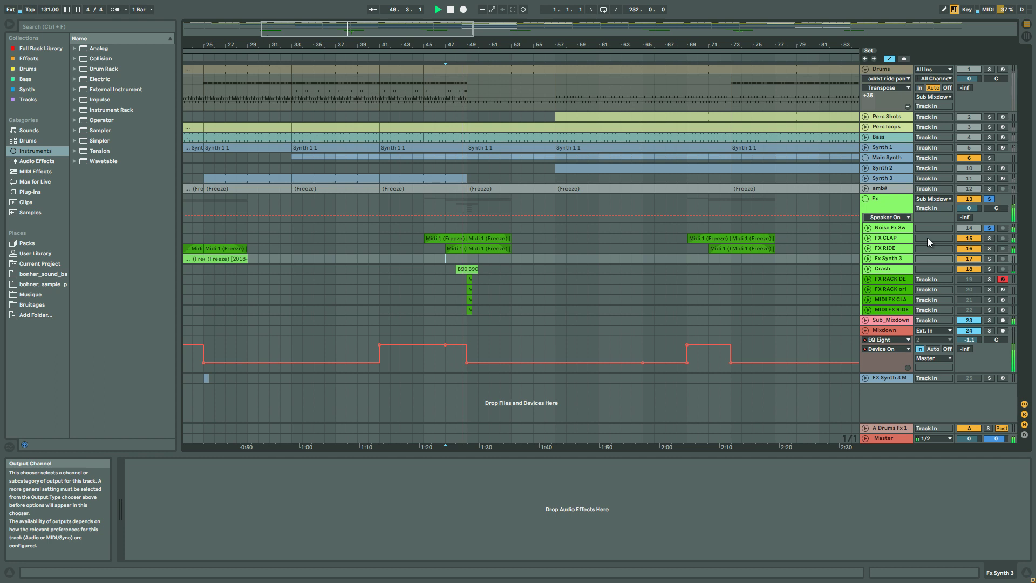
{"action": "left_click", "coordinate": [974, 260]}
{"action": "left_click", "coordinate": [972, 250]}
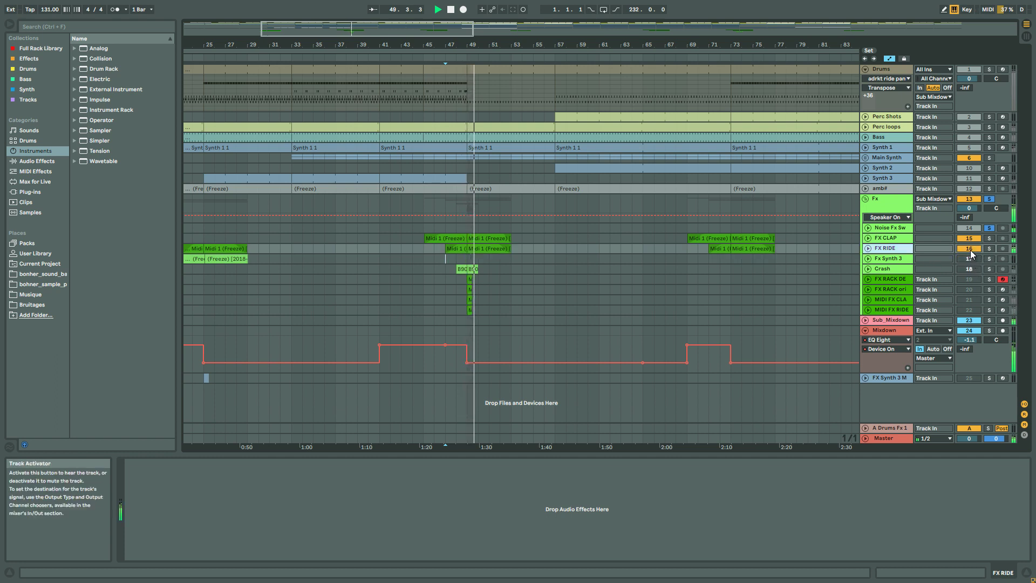
{"action": "left_click", "coordinate": [971, 239]}
{"action": "key", "text": "space"}
{"action": "key", "text": "space"}
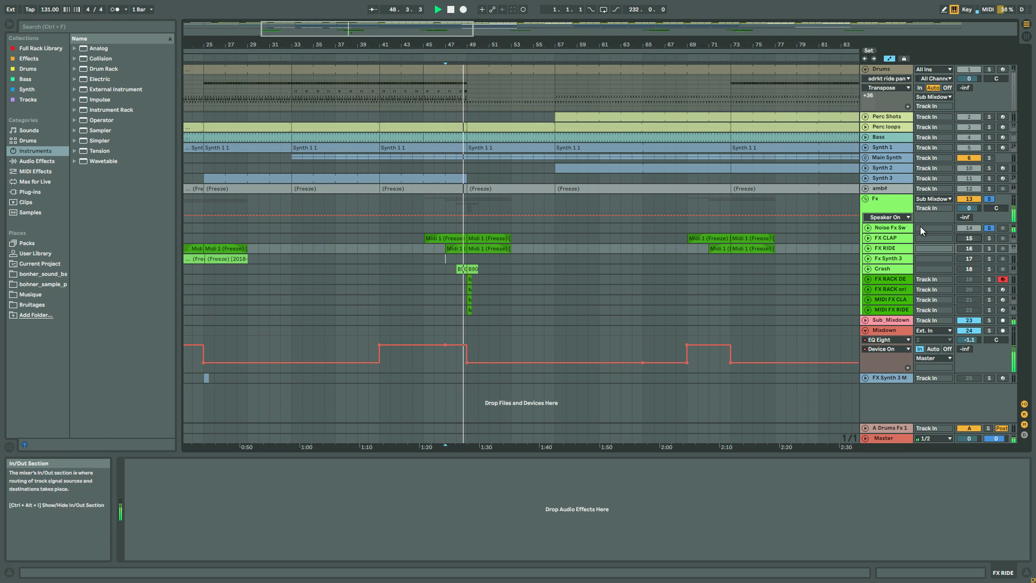
{"action": "left_click", "coordinate": [871, 228]}
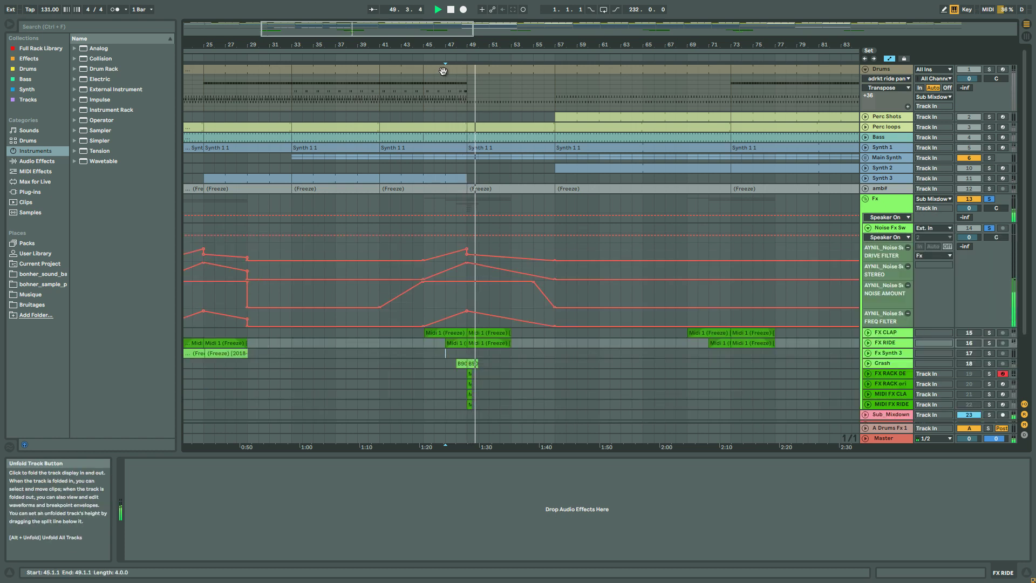
Step: Review the NOISE AMOUNT automation across the song, fold Noise Fx Sweep, and select FX CLAP
{"action": "left_click_drag", "start_coordinate": [427, 33], "coordinate": [428, 26]}
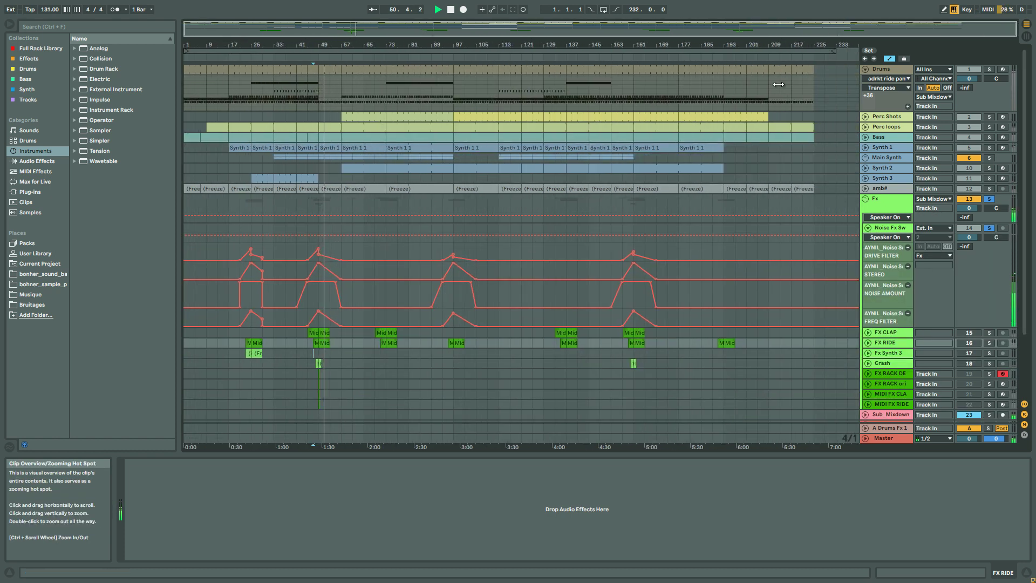
{"action": "left_click", "coordinate": [375, 298]}
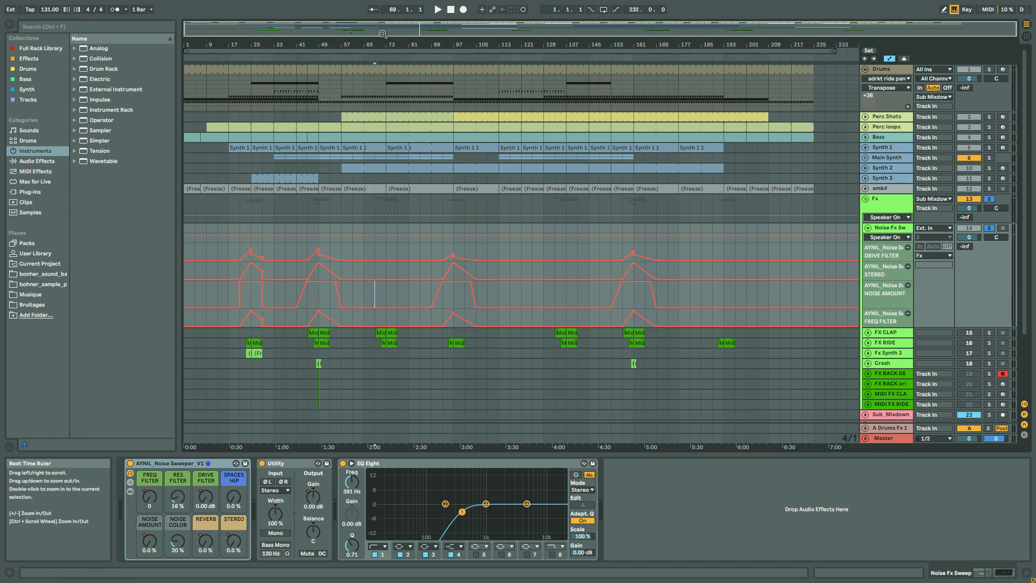
{"action": "left_click_drag", "start_coordinate": [382, 27], "coordinate": [390, 37]}
{"action": "left_click_drag", "start_coordinate": [346, 29], "coordinate": [345, 33]}
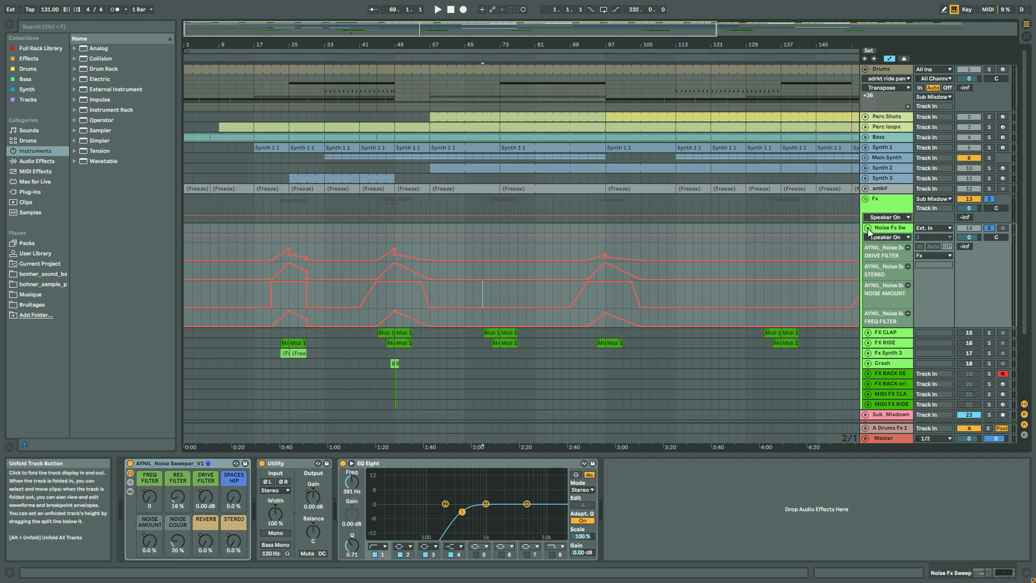
{"action": "left_click", "coordinate": [868, 227]}
{"action": "left_click", "coordinate": [898, 238]}
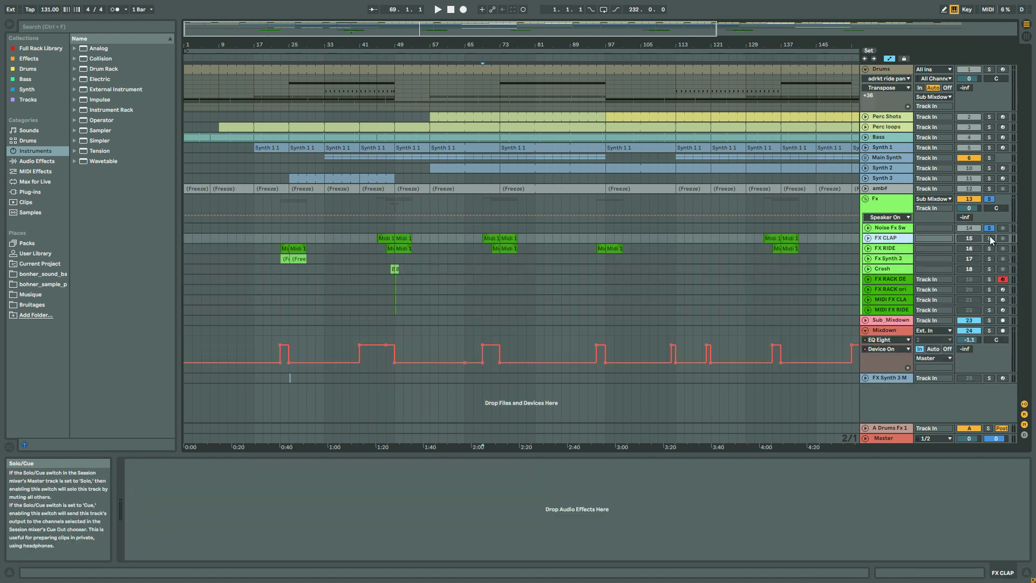
Step: Unfold FX CLAP, zoom to its clips, and play from bar 47
{"action": "left_click", "coordinate": [868, 238]}
{"action": "left_click", "coordinate": [385, 260]}
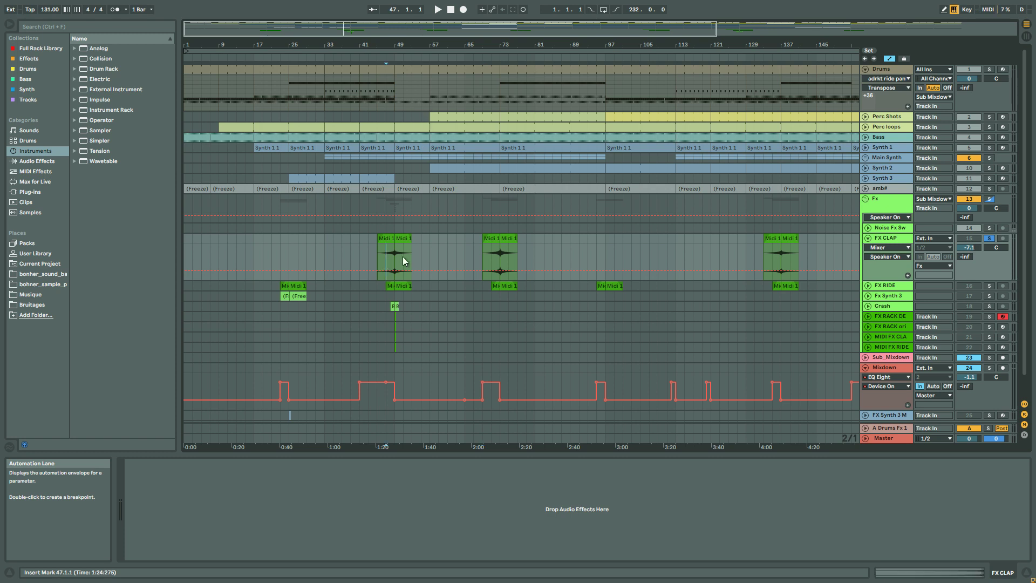
{"action": "left_click_drag", "start_coordinate": [444, 33], "coordinate": [389, 77]}
{"action": "key", "text": "space"}
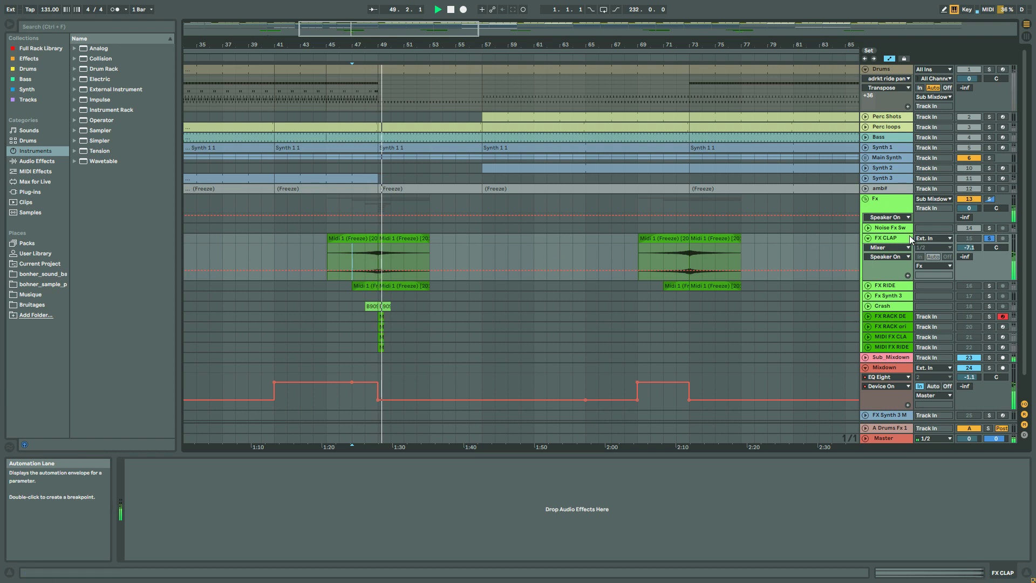
Step: Solo FX RIDE instead of FX CLAP, play from Fx Synth 3, then stop
{"action": "left_click", "coordinate": [990, 286]}
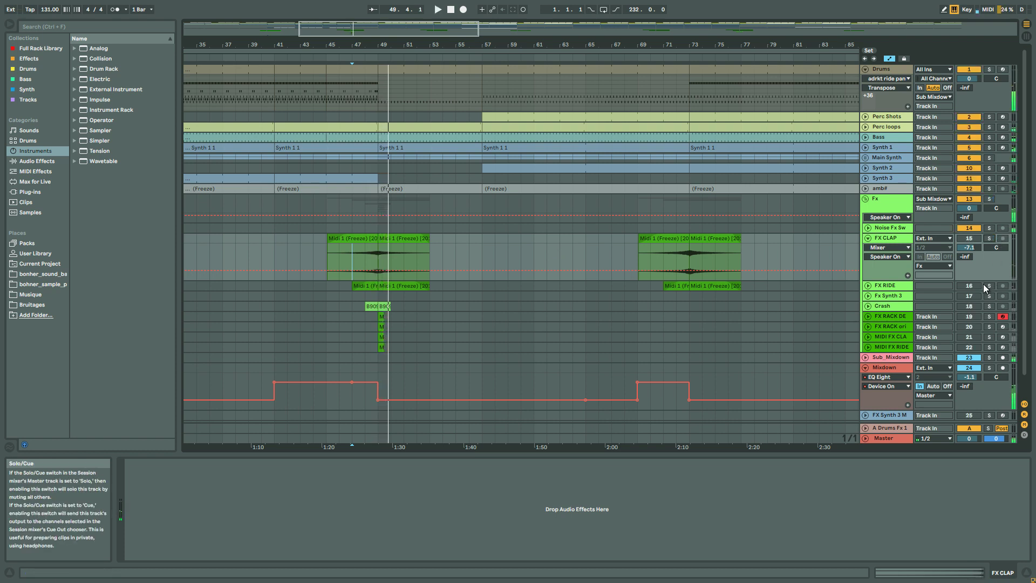
{"action": "left_click", "coordinate": [365, 293]}
{"action": "key", "text": "space"}
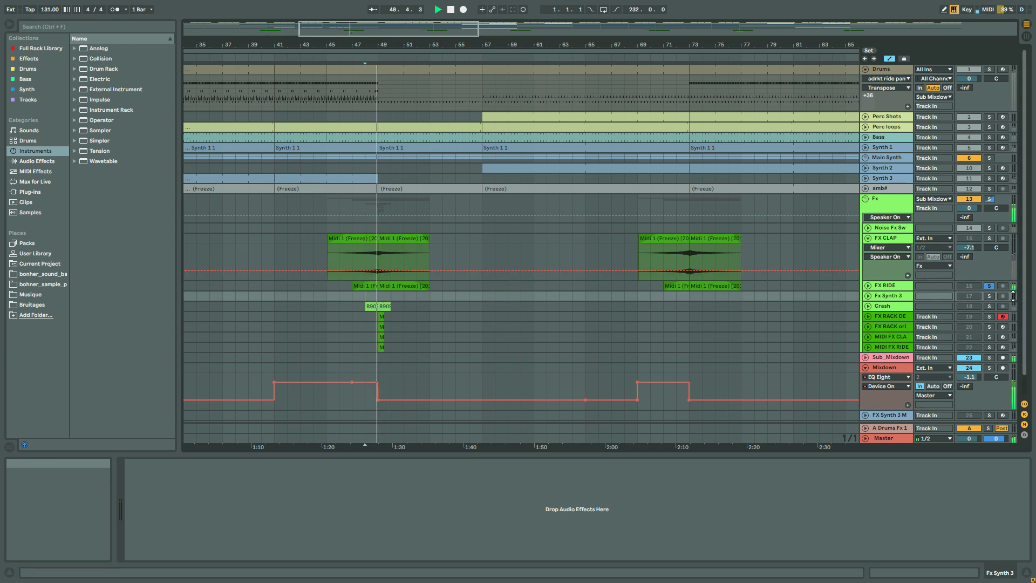
{"action": "key", "text": "space"}
{"action": "scroll", "coordinate": [845, 287], "scroll_direction": "down", "scroll_amount": 1}
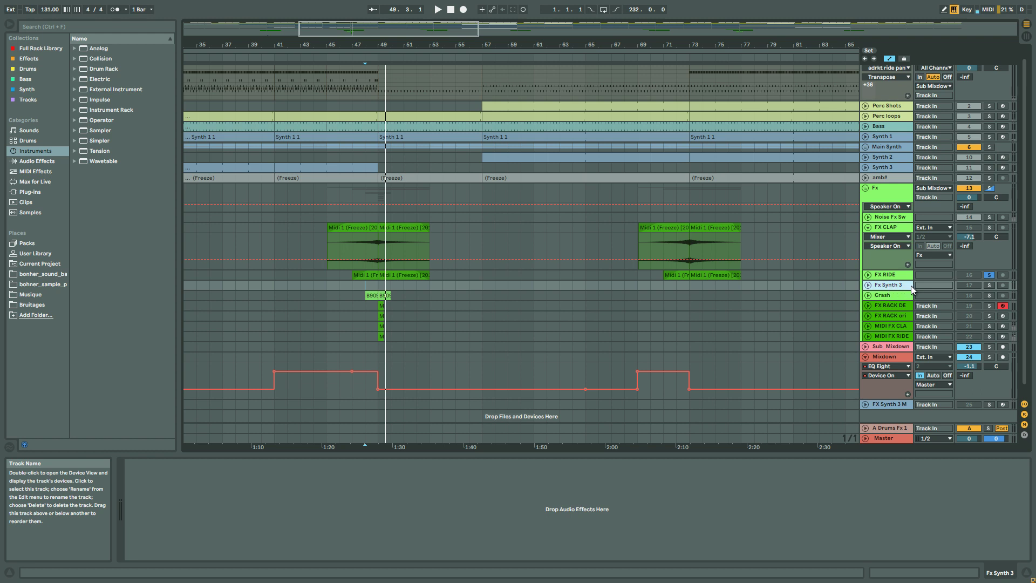
Step: View bars 3–63, unfold Fx Synth 3, and solo Synth 3 to play from bar 25
{"action": "left_click_drag", "start_coordinate": [398, 32], "coordinate": [316, 31]}
{"action": "left_click", "coordinate": [868, 285]}
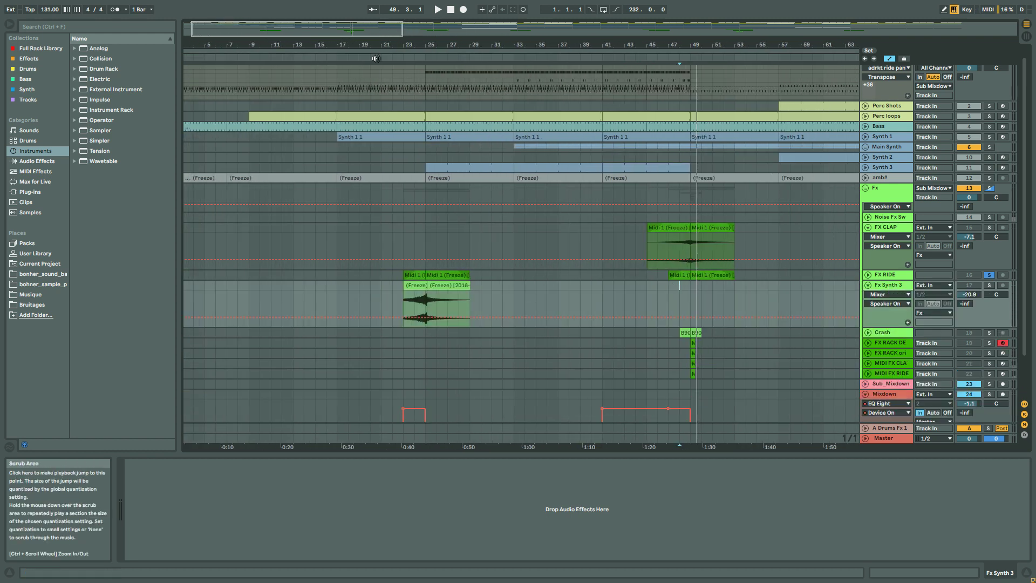
{"action": "left_click", "coordinate": [990, 167]}
{"action": "left_click", "coordinate": [463, 165]}
{"action": "key", "text": "space"}
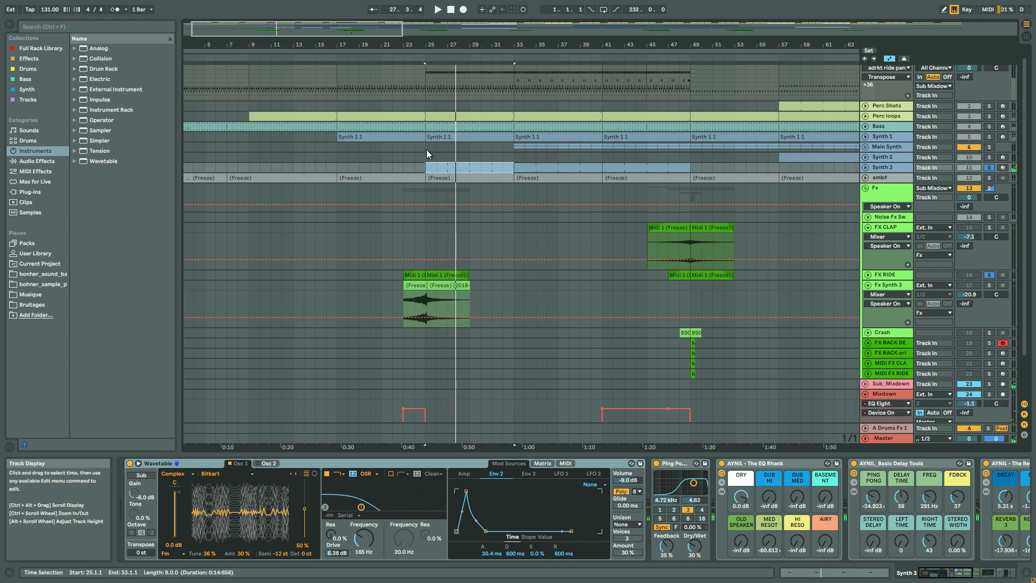
Step: Play Fx Synth 3 from bar 23, inspect its frozen clip, unsolo it, and set the insert point at bar 34
{"action": "left_click", "coordinate": [399, 303]}
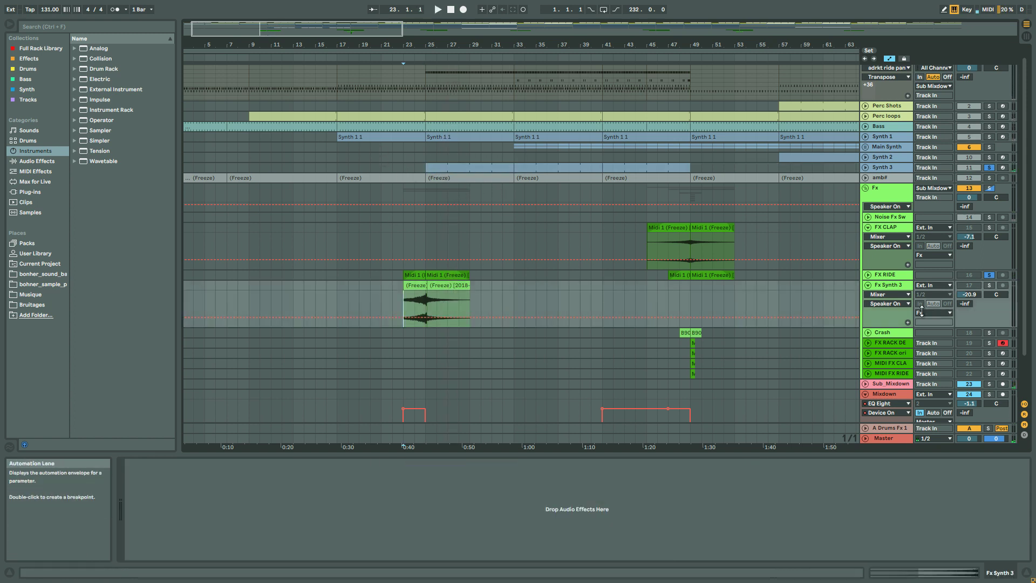
{"action": "key", "text": "space"}
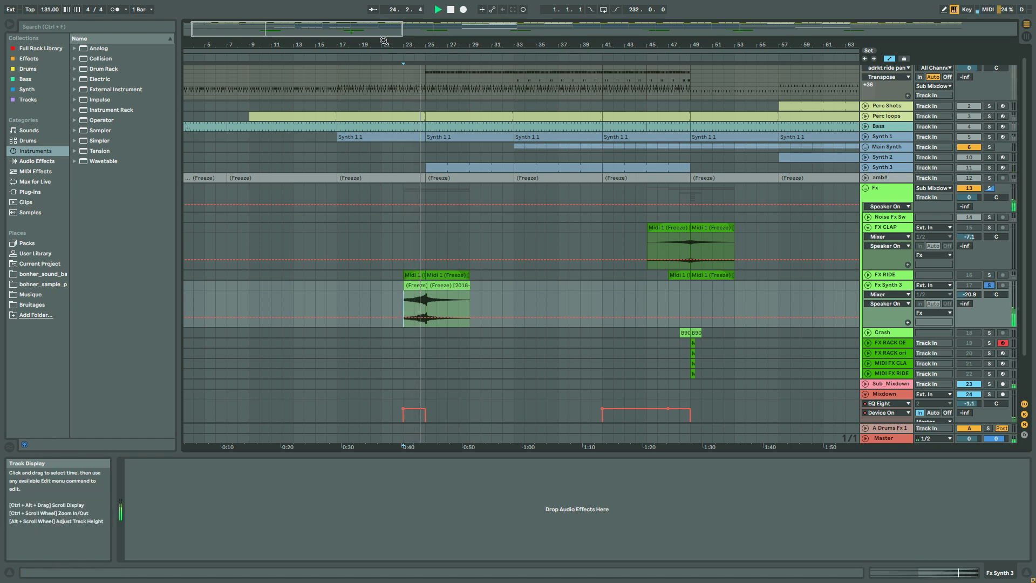
{"action": "left_click_drag", "start_coordinate": [374, 33], "coordinate": [347, 35]}
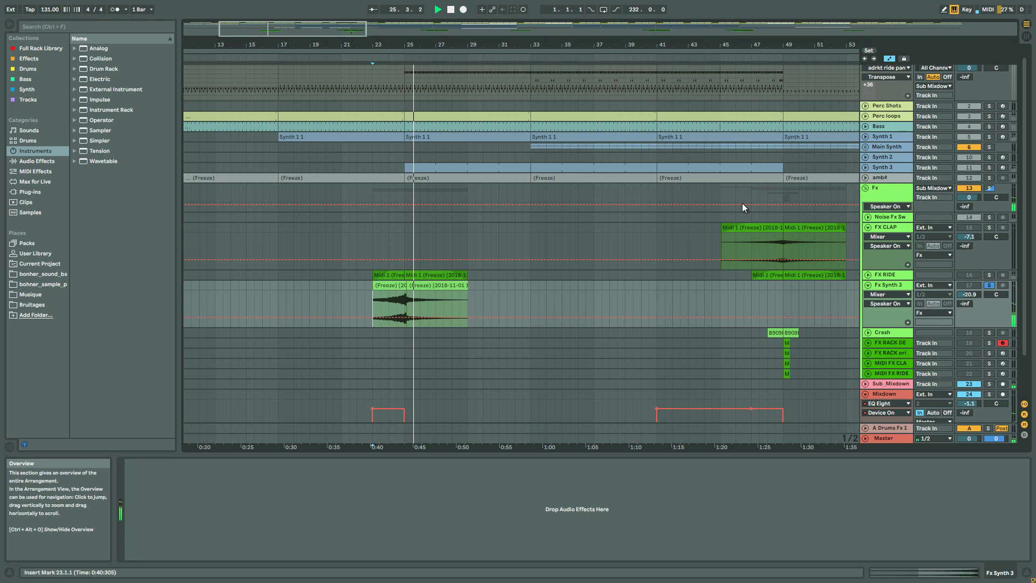
{"action": "left_click", "coordinate": [989, 285]}
{"action": "left_click_drag", "start_coordinate": [335, 28], "coordinate": [357, 29]}
{"action": "left_click", "coordinate": [527, 292]}
Step: Unfold and solo the Crash track and show its devices
{"action": "left_click", "coordinate": [868, 333]}
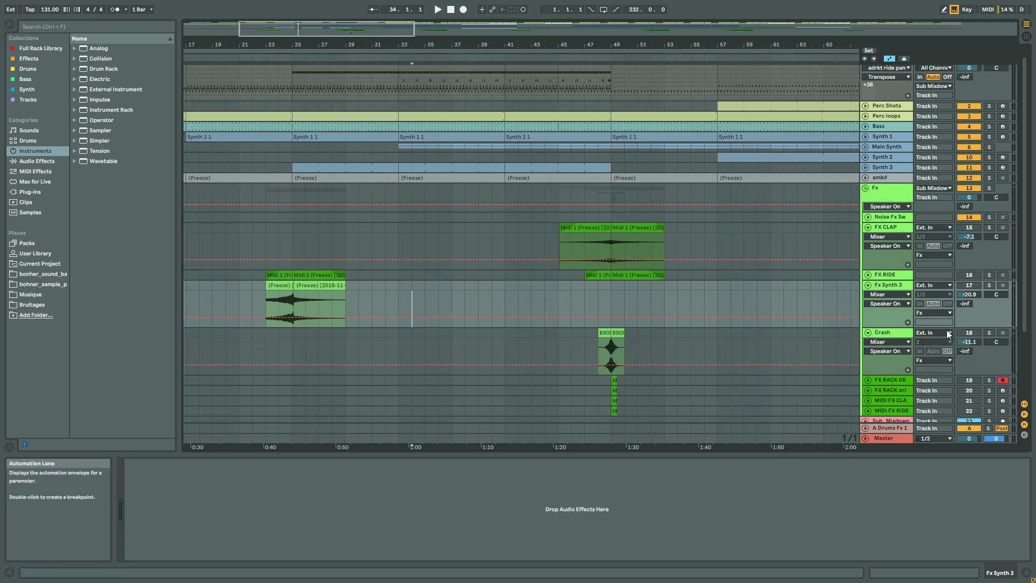
{"action": "left_click", "coordinate": [990, 332]}
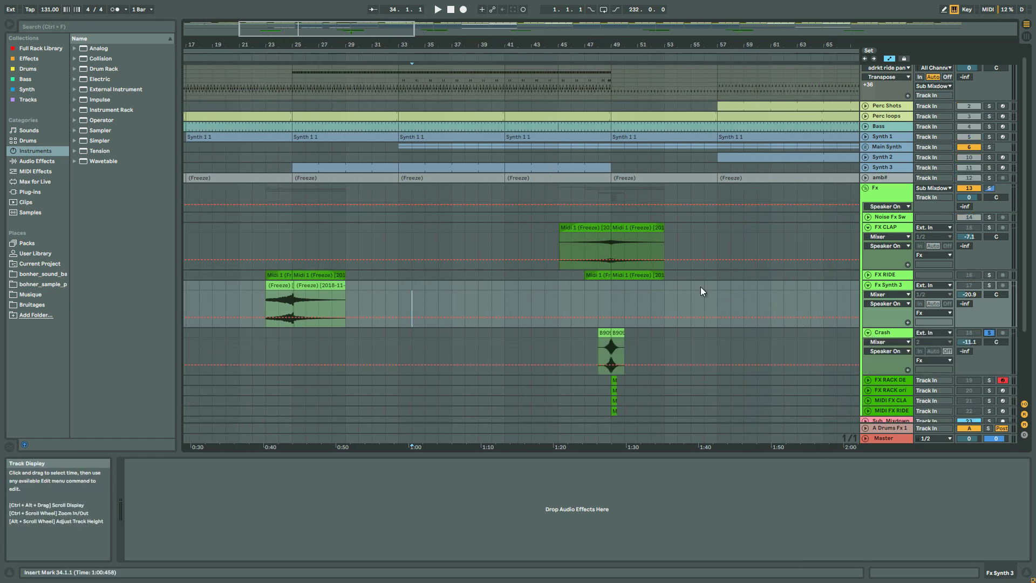
{"action": "left_click", "coordinate": [598, 352]}
{"action": "mouse_move", "coordinate": [398, 41]}
{"action": "left_mouse_down"}
{"action": "mouse_move", "coordinate": [375, 42]}
{"action": "mouse_move", "coordinate": [400, 42]}
{"action": "left_mouse_up"}
Step: Duplicate the crash clip to bar 50, reverse it, move a copy to bar 52, delete the extra, and play
{"action": "left_click", "coordinate": [521, 336]}
{"action": "left_click_drag", "start_coordinate": [523, 337], "coordinate": [554, 335]}
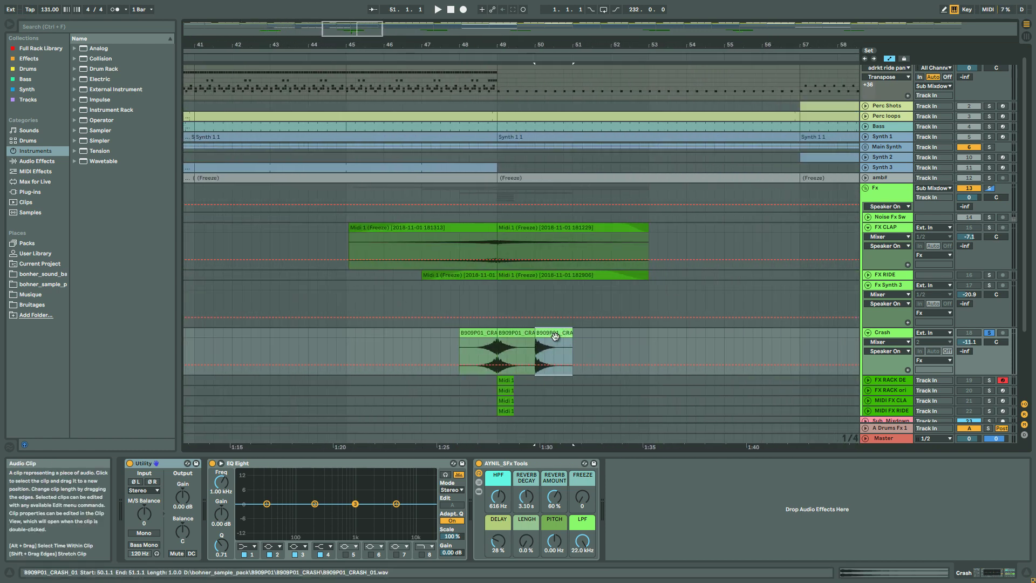
{"action": "double_click", "coordinate": [555, 335]}
{"action": "left_click", "coordinate": [589, 316]}
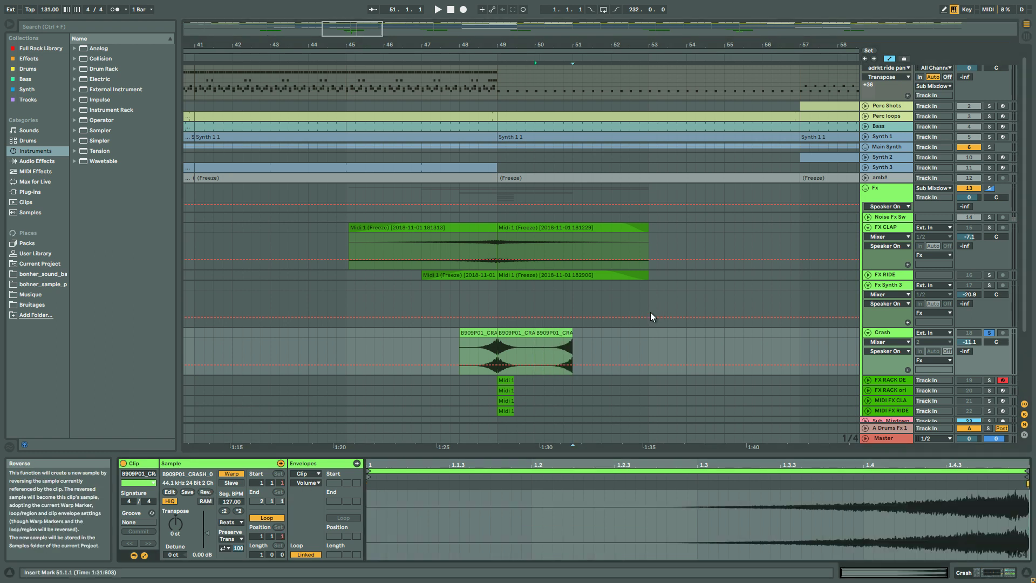
{"action": "left_click_drag", "start_coordinate": [486, 335], "coordinate": [643, 335]}
{"action": "key", "text": "Delete"}
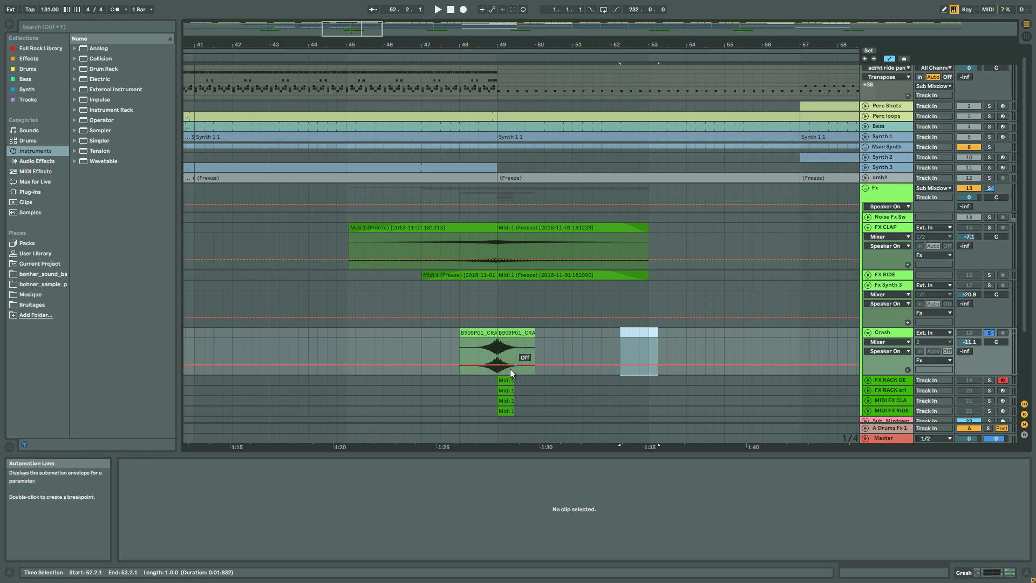
{"action": "left_click", "coordinate": [478, 355]}
{"action": "key", "text": "space"}
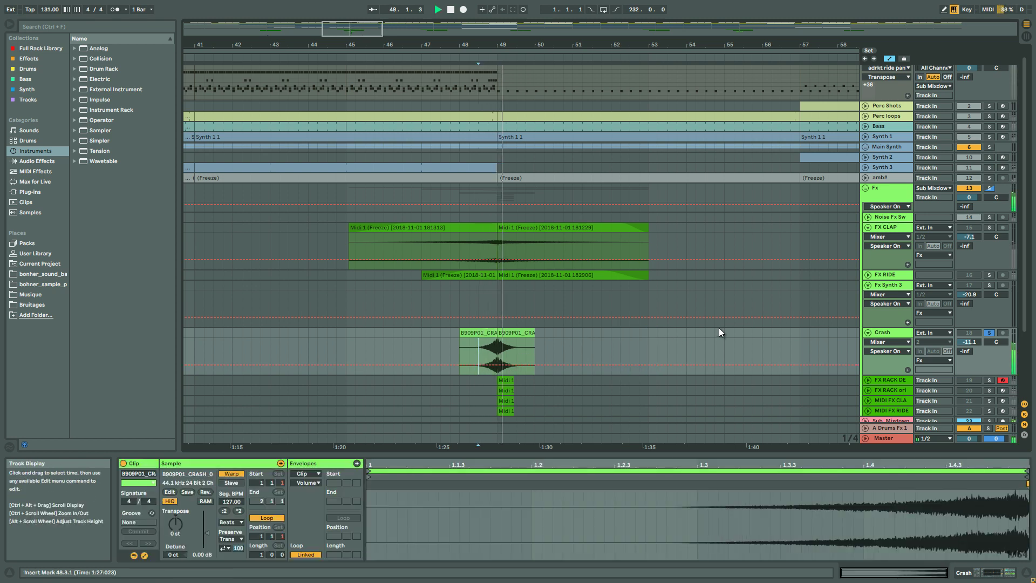
Step: Unsolo Crash, switch Noise Fx Sw off, and switch FX CLAP and FX RIDE back on
{"action": "left_click", "coordinate": [989, 334]}
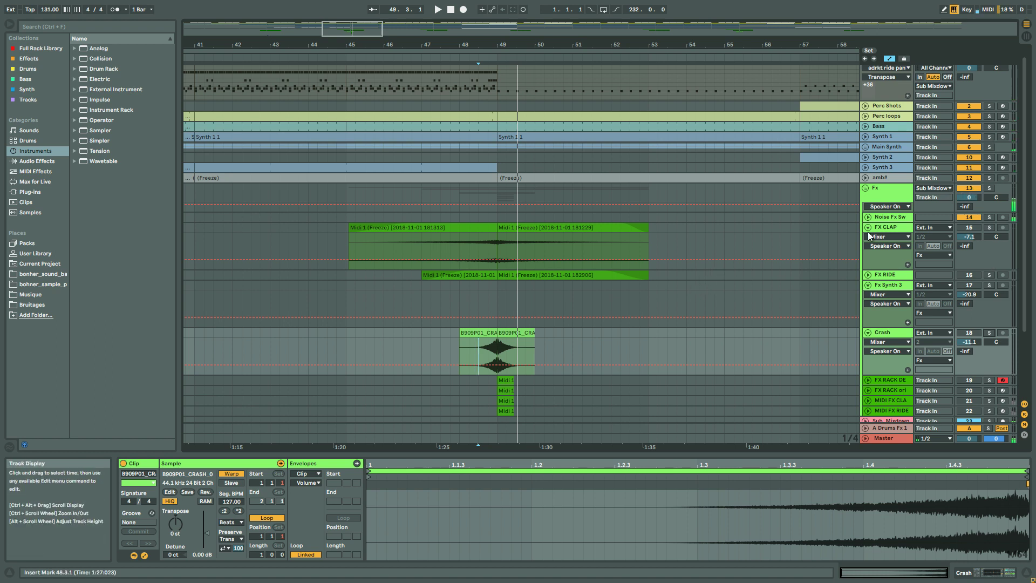
{"action": "left_click", "coordinate": [975, 192]}
{"action": "left_click", "coordinate": [970, 217]}
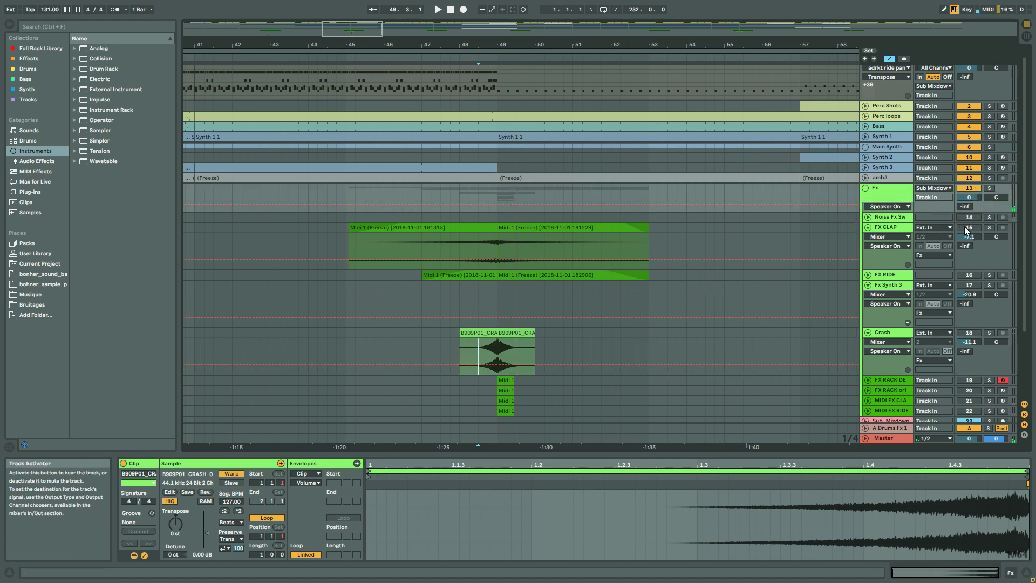
{"action": "left_click", "coordinate": [969, 228]}
{"action": "left_click", "coordinate": [970, 275]}
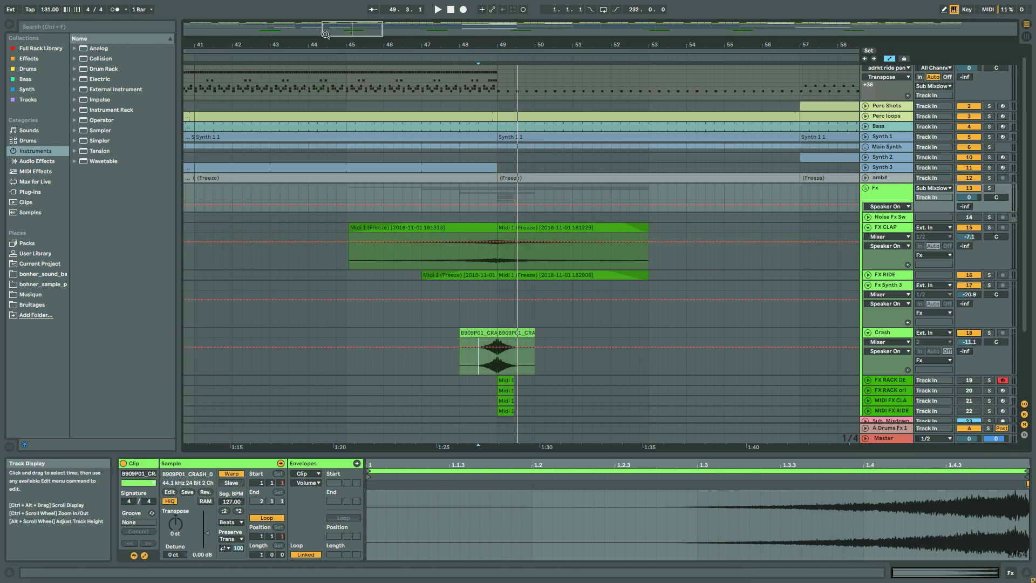
Step: Zoom to bars 25–81 and fold the FX CLAP, Fx Synth 3 and Crash tracks
{"action": "left_click_drag", "start_coordinate": [347, 34], "coordinate": [692, 278]}
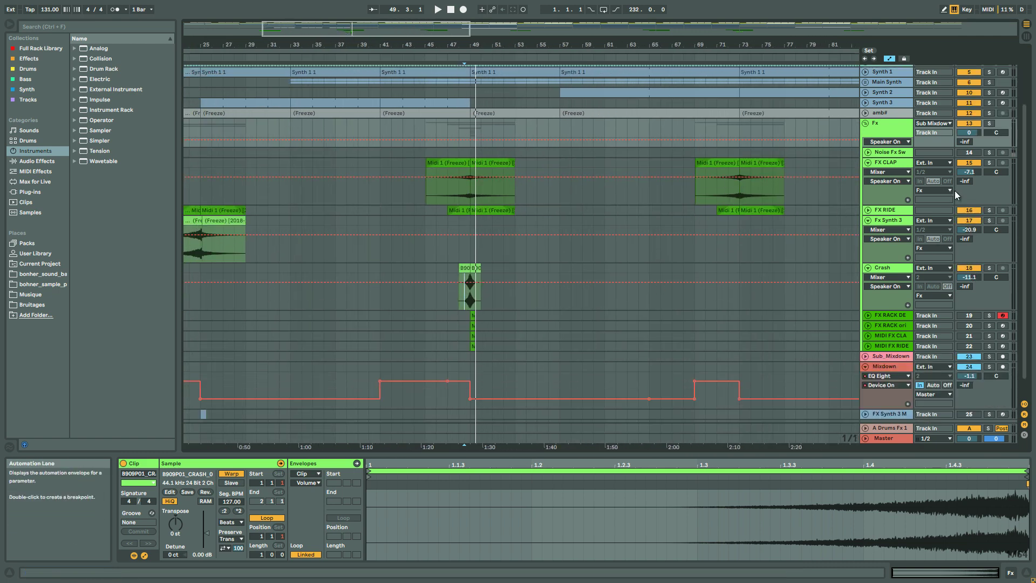
{"action": "left_click", "coordinate": [868, 228]}
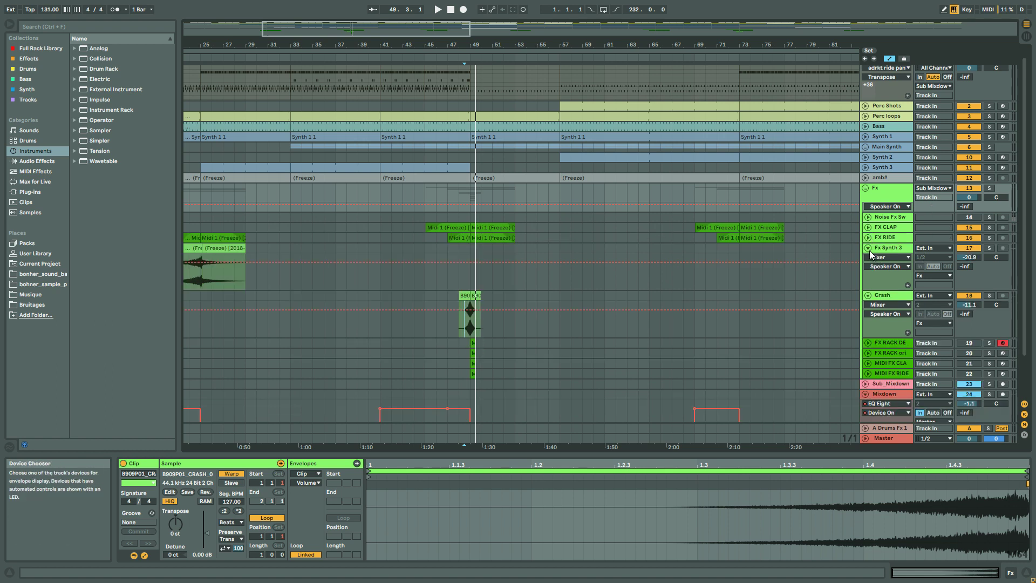
{"action": "left_click", "coordinate": [868, 247]}
{"action": "left_click", "coordinate": [868, 259]}
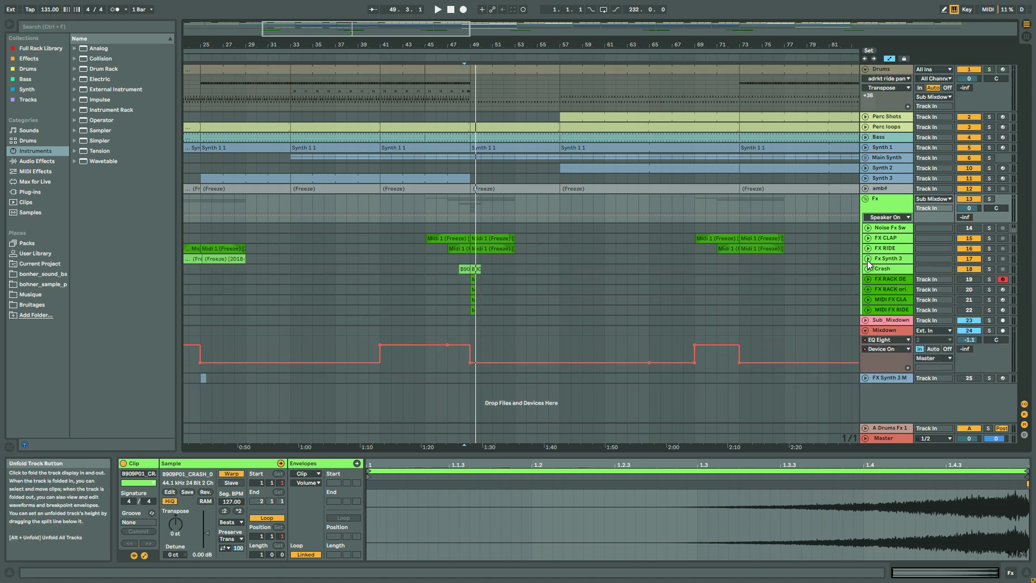
Step: Show FX RACK DEMO's device chain, compare with the Drums Drum Rack, and bring the SFx Tools rack into view
{"action": "left_click", "coordinate": [889, 279]}
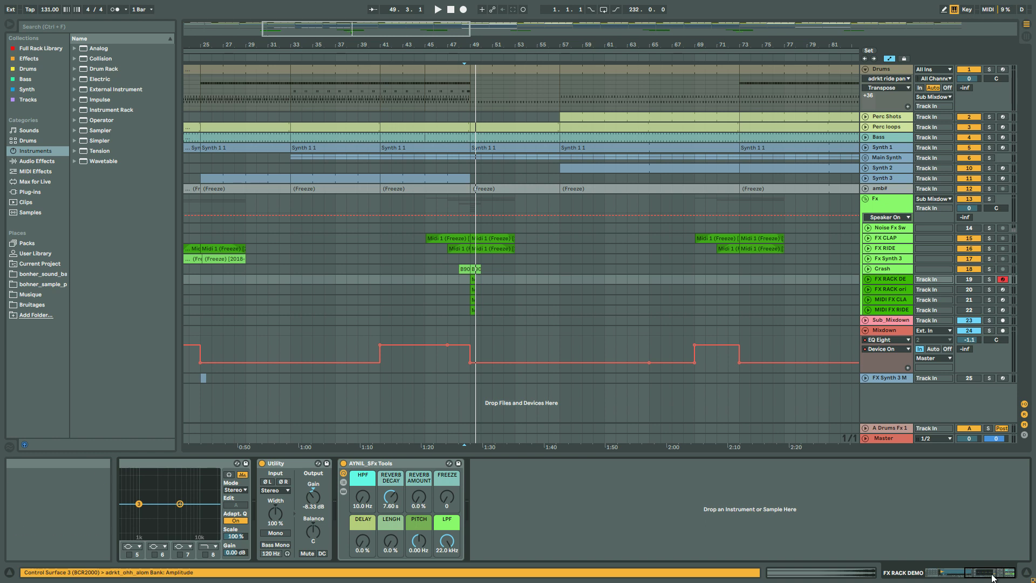
{"action": "left_click_drag", "start_coordinate": [994, 572], "coordinate": [976, 570]}
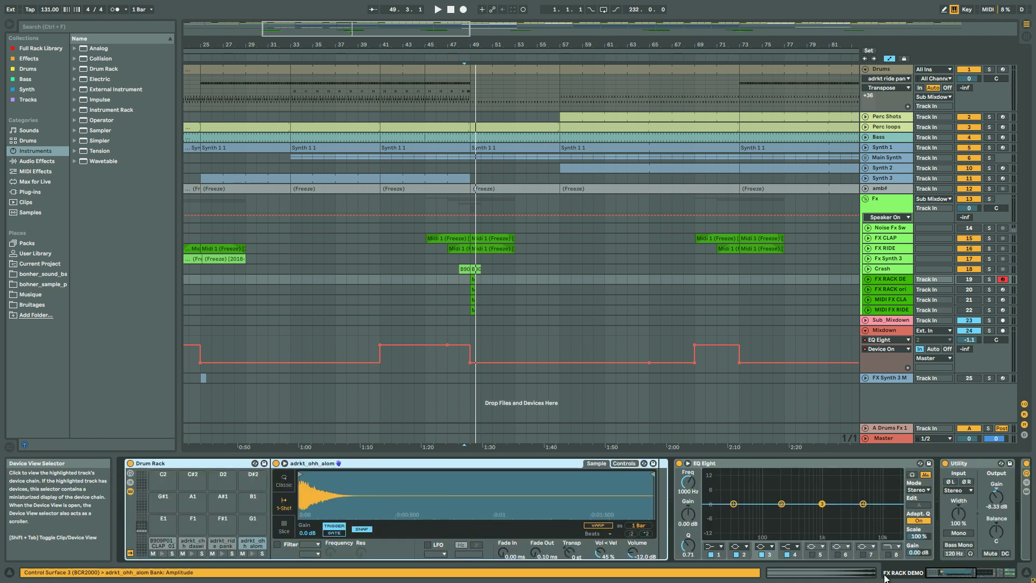
{"action": "left_click", "coordinate": [885, 69]}
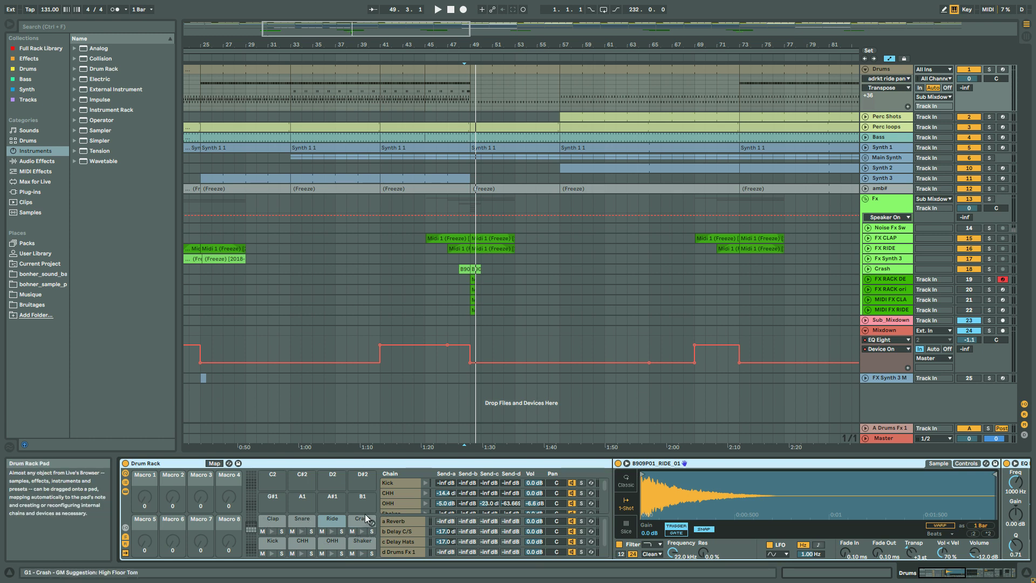
{"action": "left_click", "coordinate": [899, 281]}
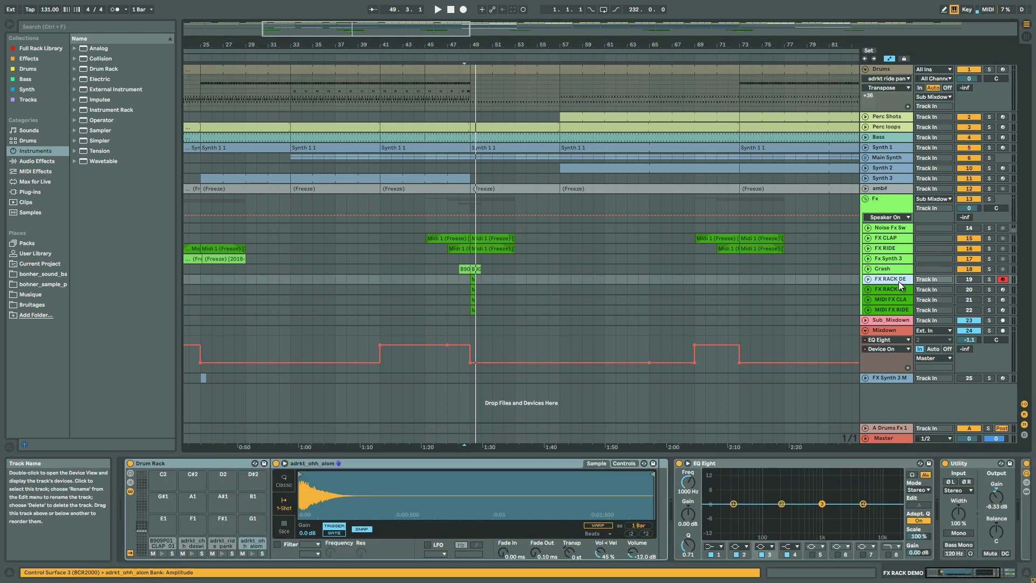
{"action": "left_click", "coordinate": [953, 572]}
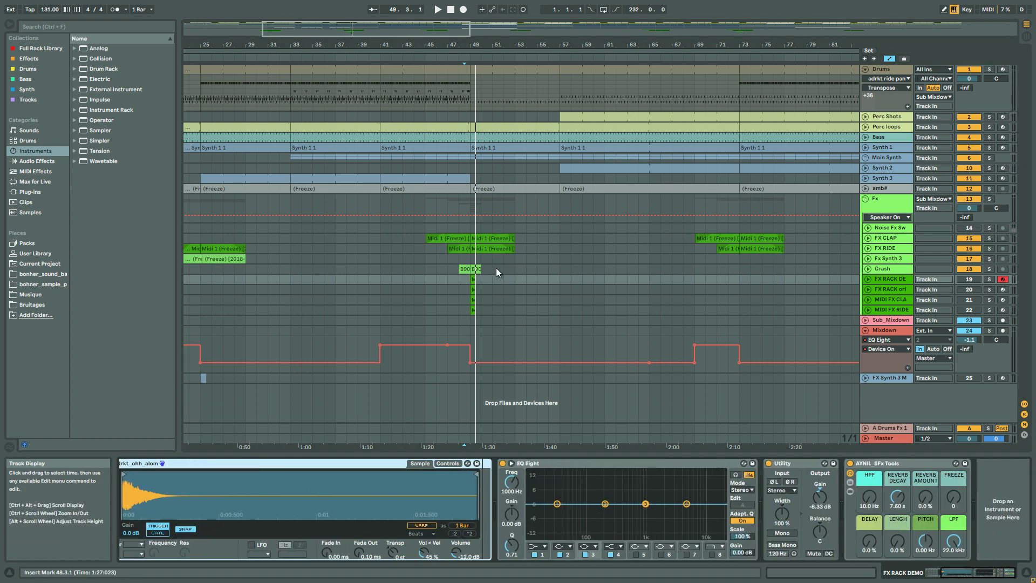
Step: Solo and audition the FX CLAP transition, fold it again, and return to FX RACK DEMO's SFx Tools rack
{"action": "left_click", "coordinate": [879, 239]}
{"action": "left_click", "coordinate": [990, 238]}
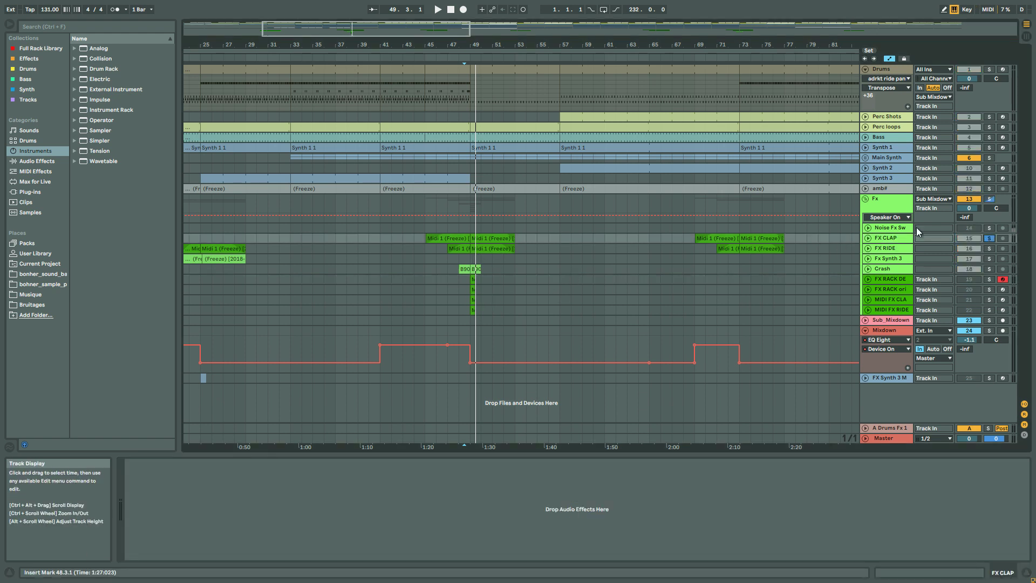
{"action": "left_click", "coordinate": [868, 240]}
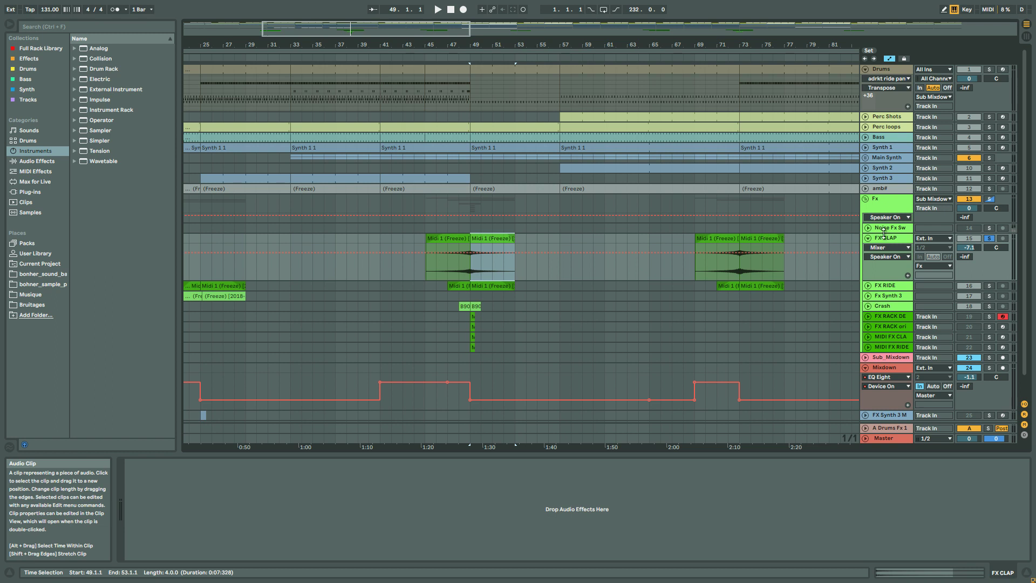
{"action": "key", "text": "space"}
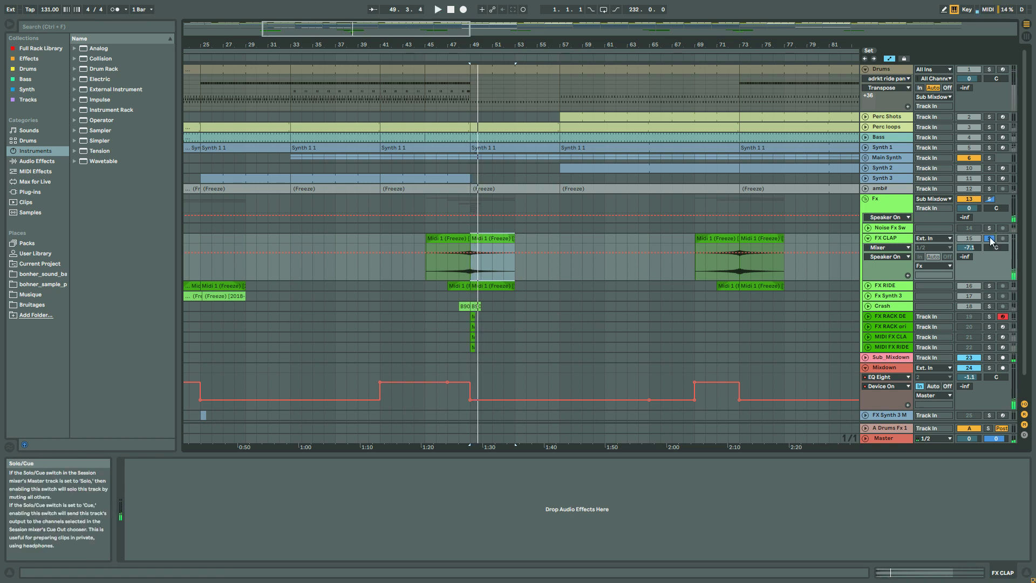
{"action": "left_click", "coordinate": [990, 239]}
{"action": "left_click", "coordinate": [868, 238]}
{"action": "left_click", "coordinate": [889, 279]}
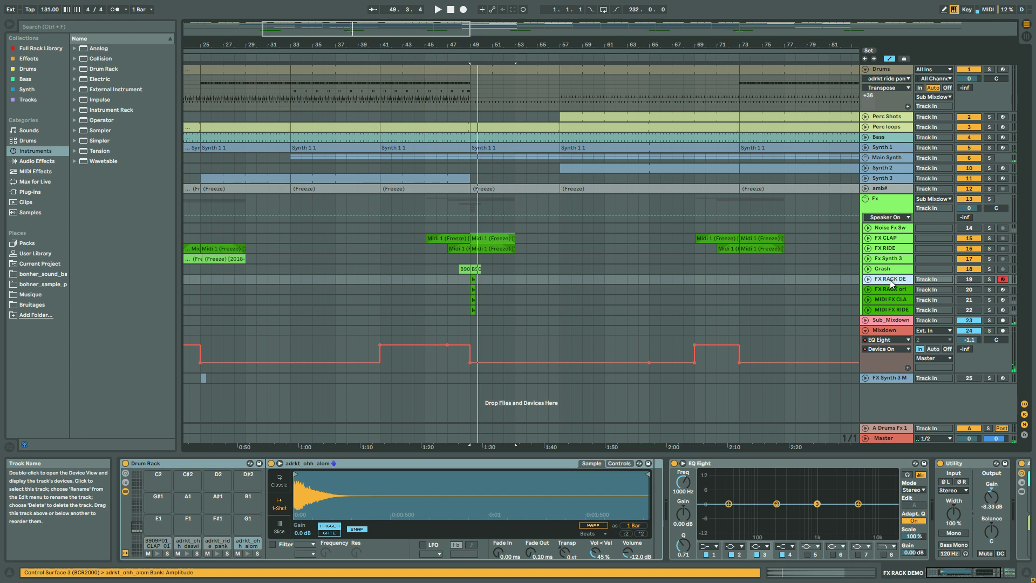
{"action": "left_click", "coordinate": [944, 570]}
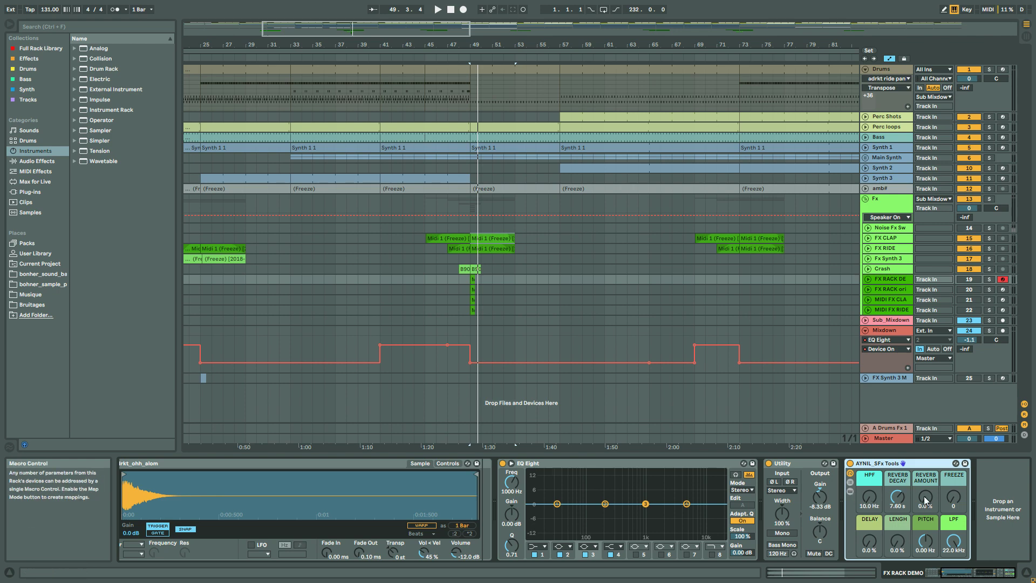
Step: Scroll to the SFx Tools rack's reverb and shifter devices and set the insert point at bar 47 on Mixdown
{"action": "left_click", "coordinate": [974, 576]}
{"action": "left_click_drag", "start_coordinate": [974, 574], "coordinate": [988, 574]}
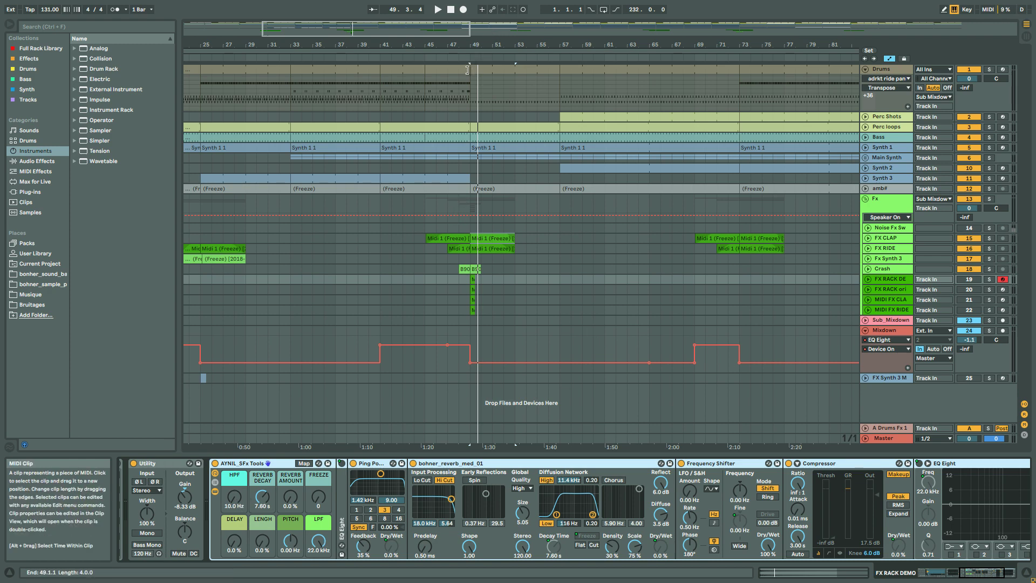
{"action": "left_click_drag", "start_coordinate": [468, 69], "coordinate": [447, 70]}
{"action": "left_click", "coordinate": [447, 361]}
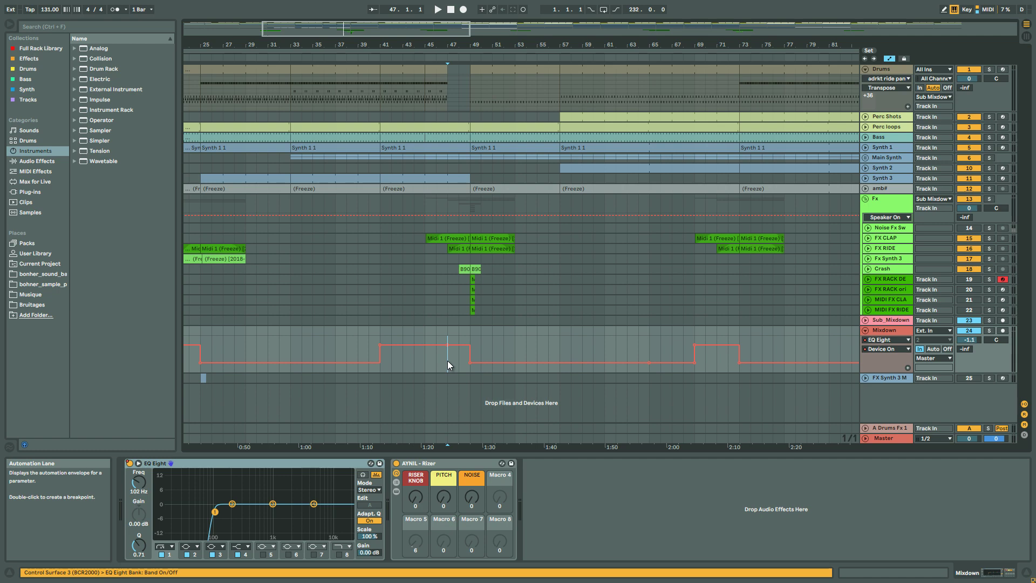
Step: Drag the AYNIL_SFx Tools rack from FX RACK DEMO onto Sub_Mixdown and collapse its inner devices
{"action": "left_click", "coordinate": [891, 283]}
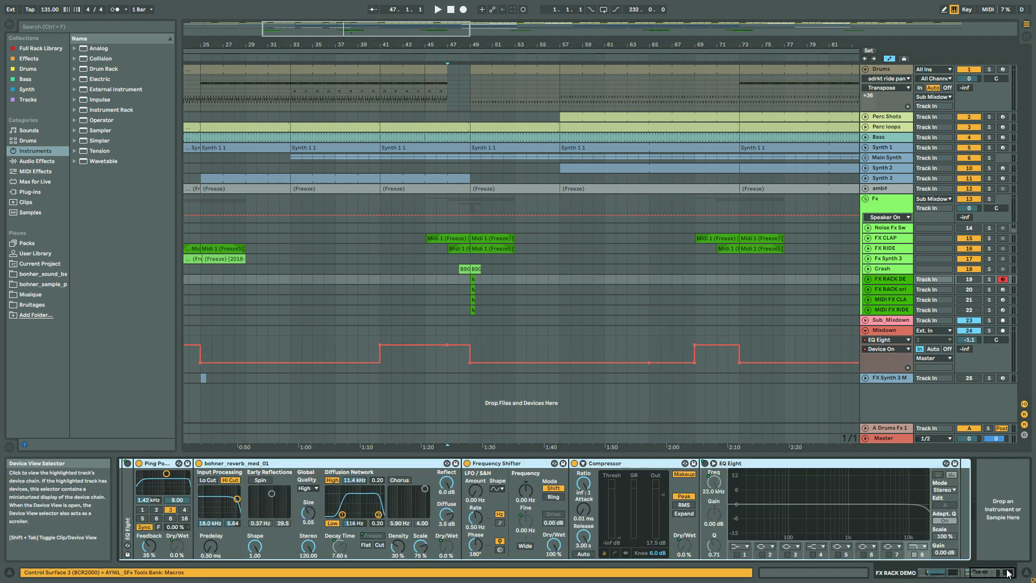
{"action": "left_click_drag", "start_coordinate": [1009, 574], "coordinate": [948, 571]}
{"action": "left_click_drag", "start_coordinate": [805, 465], "coordinate": [880, 320]}
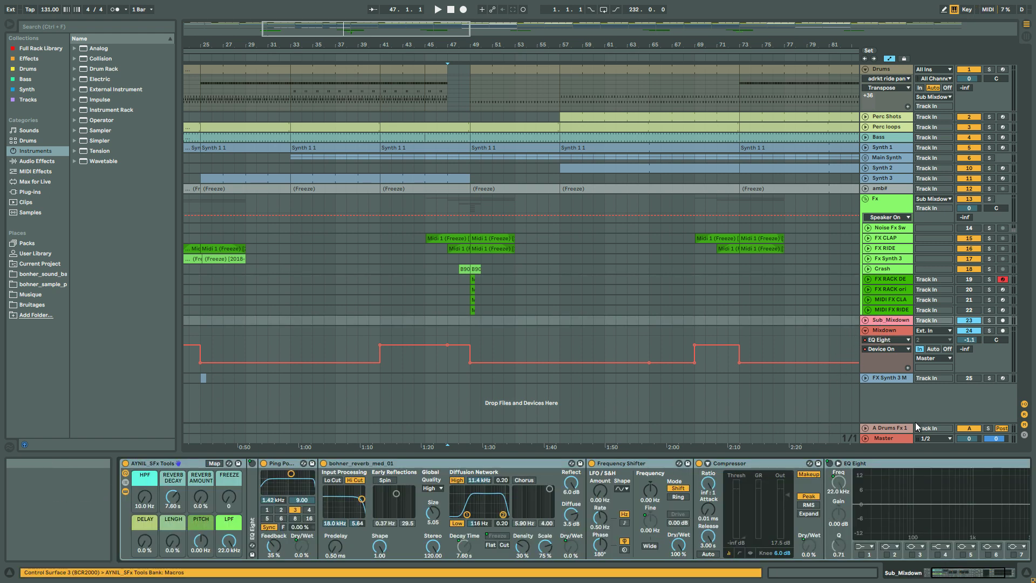
{"action": "left_click_drag", "start_coordinate": [970, 575], "coordinate": [863, 576]}
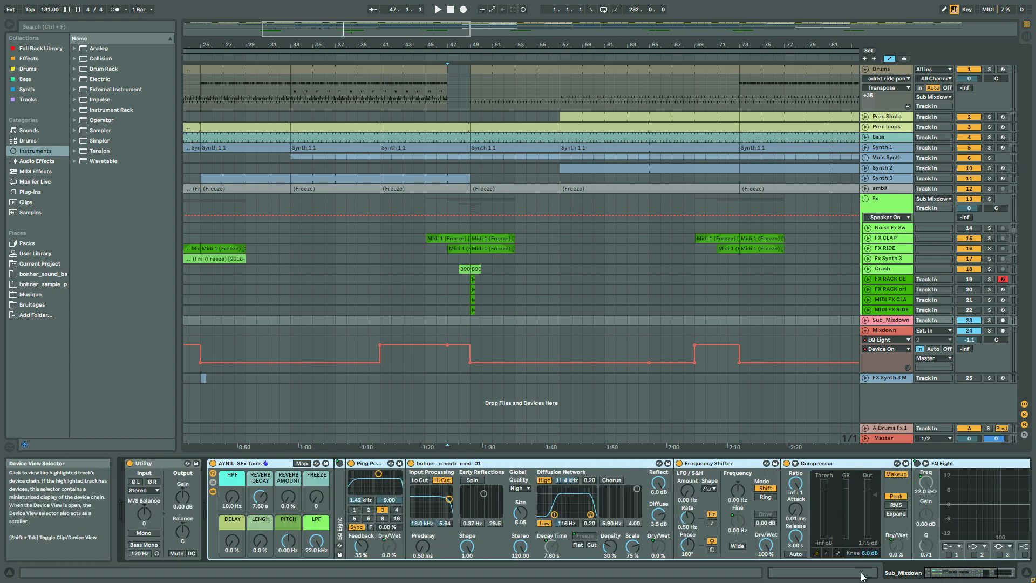
{"action": "left_click", "coordinate": [212, 490]}
{"action": "left_click", "coordinate": [437, 363]}
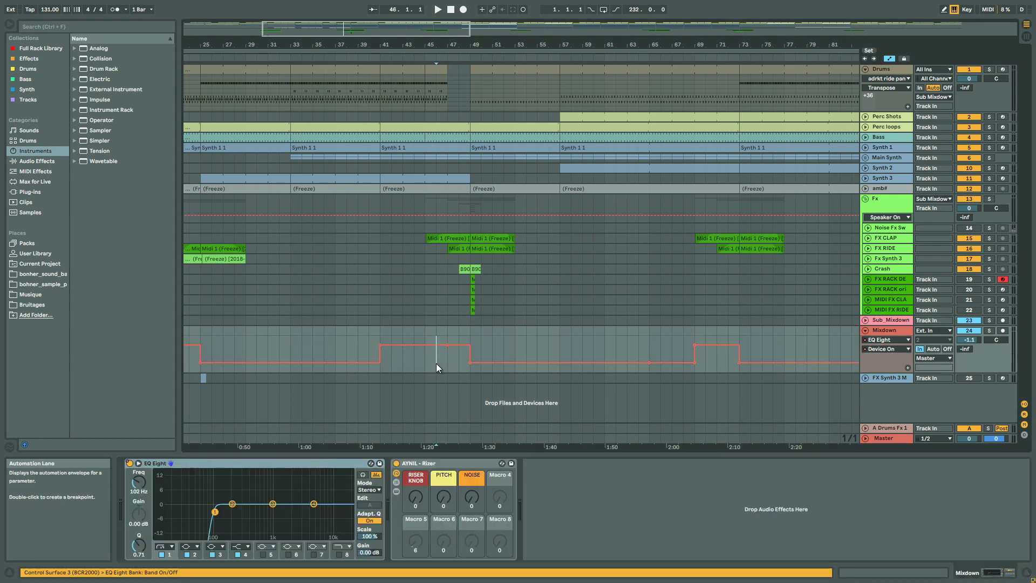
{"action": "key", "text": "space"}
{"action": "left_click", "coordinate": [895, 322]}
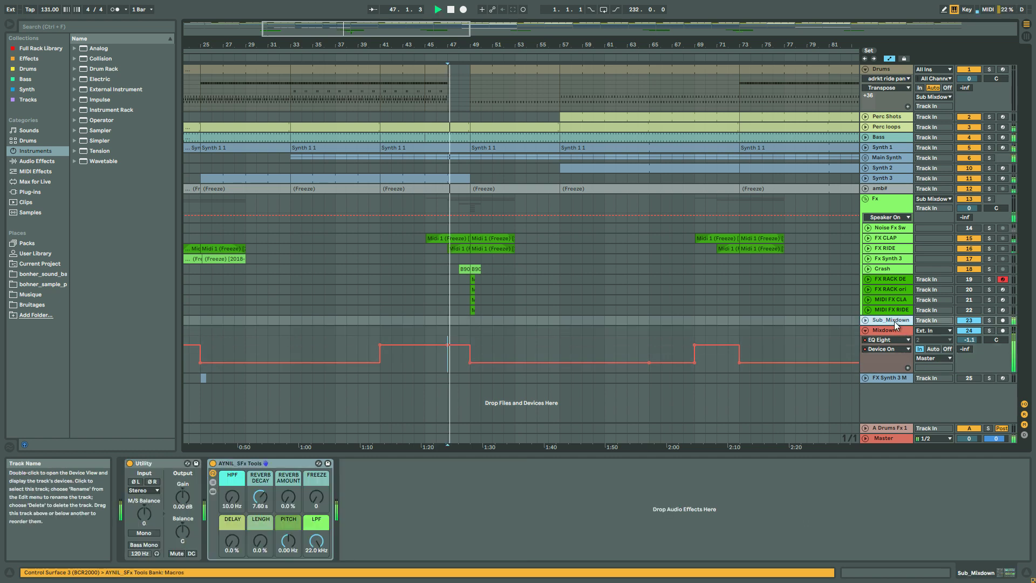
{"action": "left_click_drag", "start_coordinate": [228, 501], "coordinate": [228, 548]}
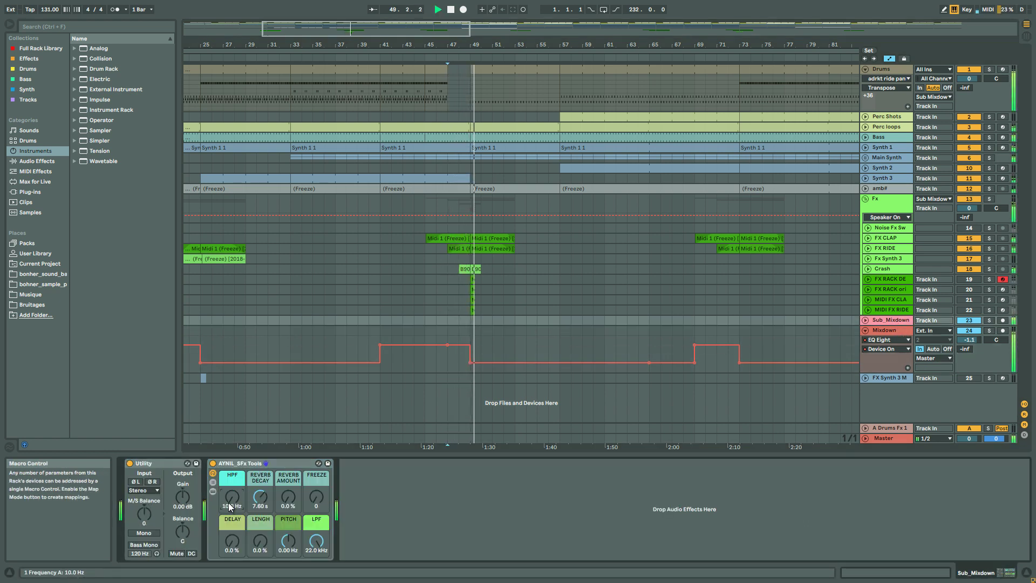
{"action": "key", "text": "space"}
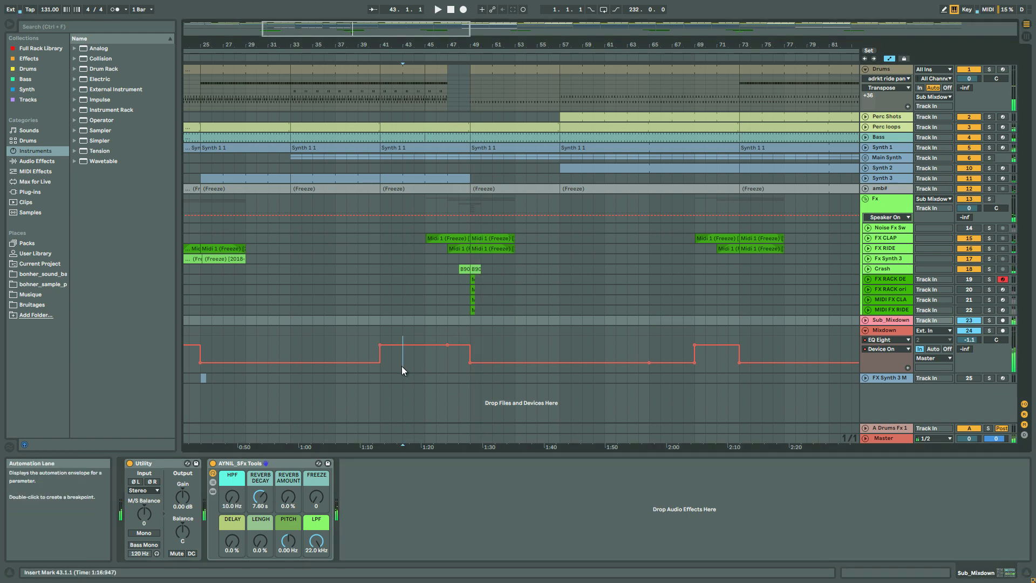
{"action": "left_click", "coordinate": [403, 363]}
{"action": "left_click", "coordinate": [572, 320]}
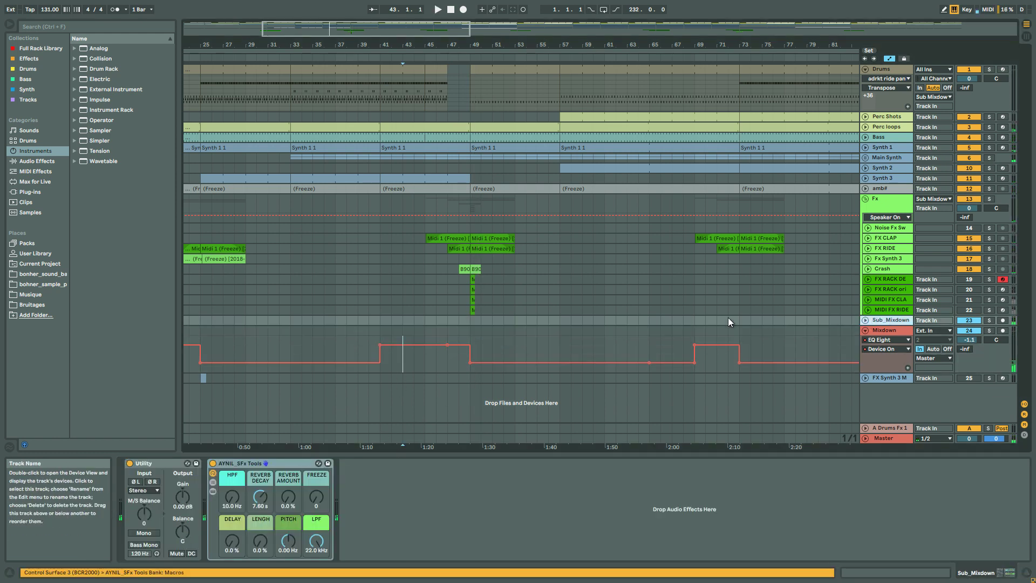
{"action": "scroll", "coordinate": [318, 542], "scroll_direction": "down", "scroll_amount": 10}
{"action": "key", "text": "space"}
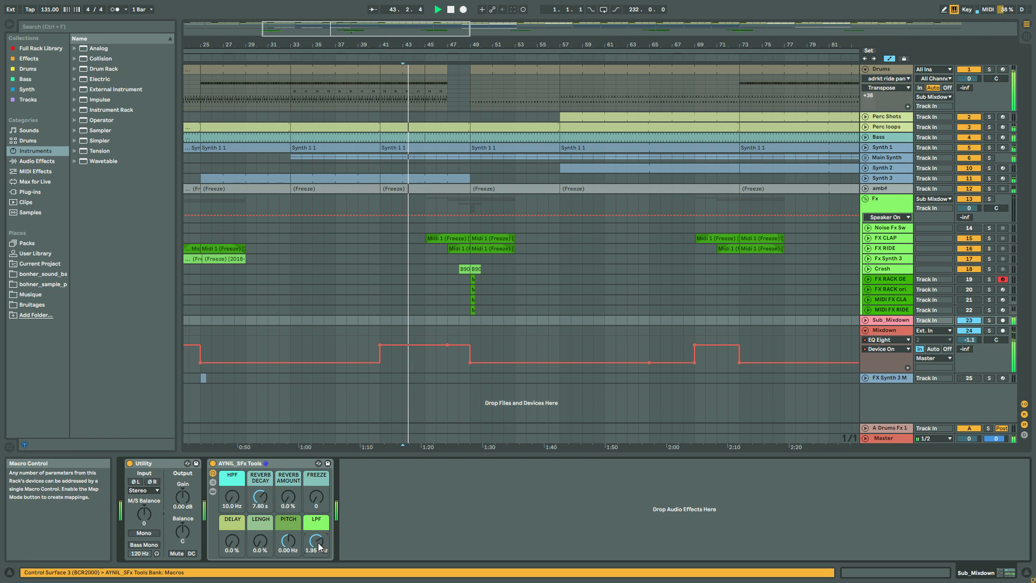
{"action": "scroll", "coordinate": [319, 543], "scroll_direction": "down", "scroll_amount": 5}
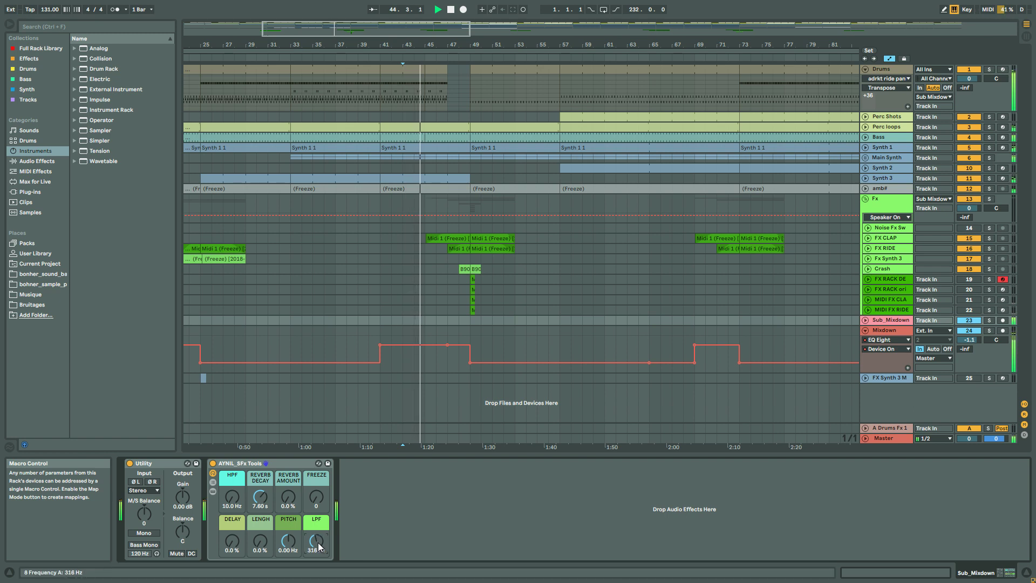
{"action": "scroll", "coordinate": [318, 542], "scroll_direction": "up", "scroll_amount": 4}
{"action": "scroll", "coordinate": [319, 542], "scroll_direction": "up", "scroll_amount": 5}
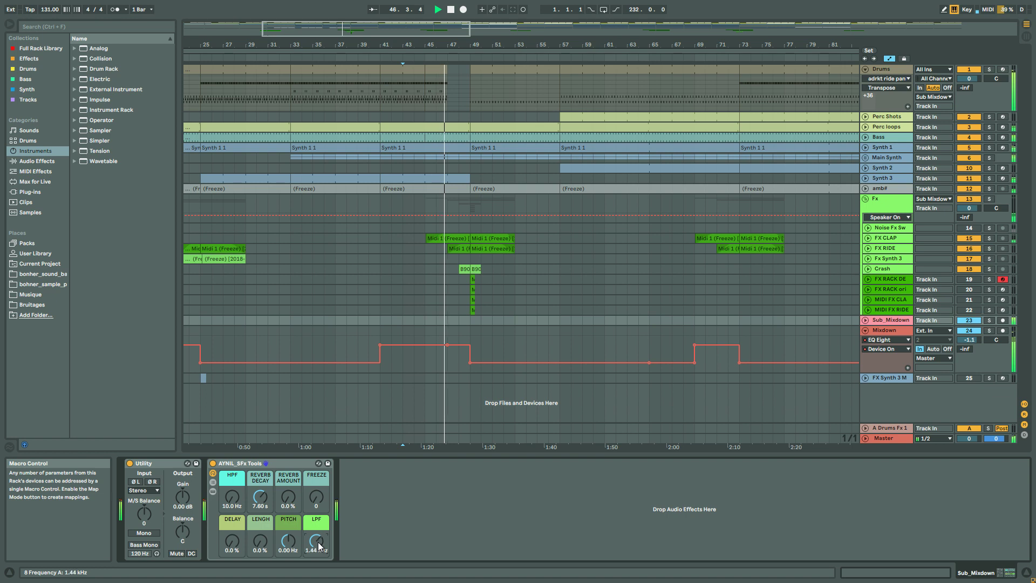
{"action": "scroll", "coordinate": [319, 542], "scroll_direction": "up", "scroll_amount": 3}
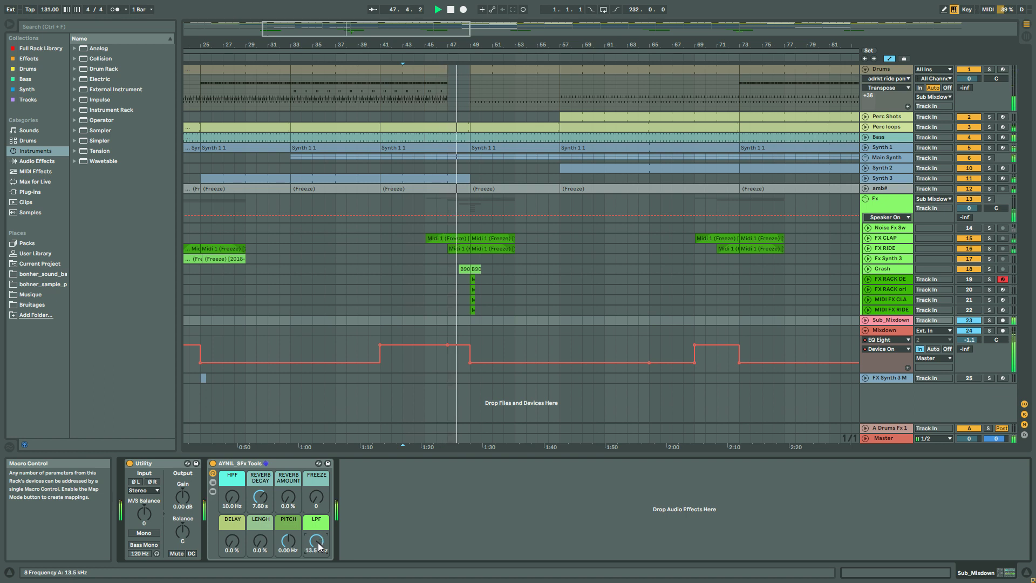
{"action": "scroll", "coordinate": [318, 542], "scroll_direction": "up", "scroll_amount": 3}
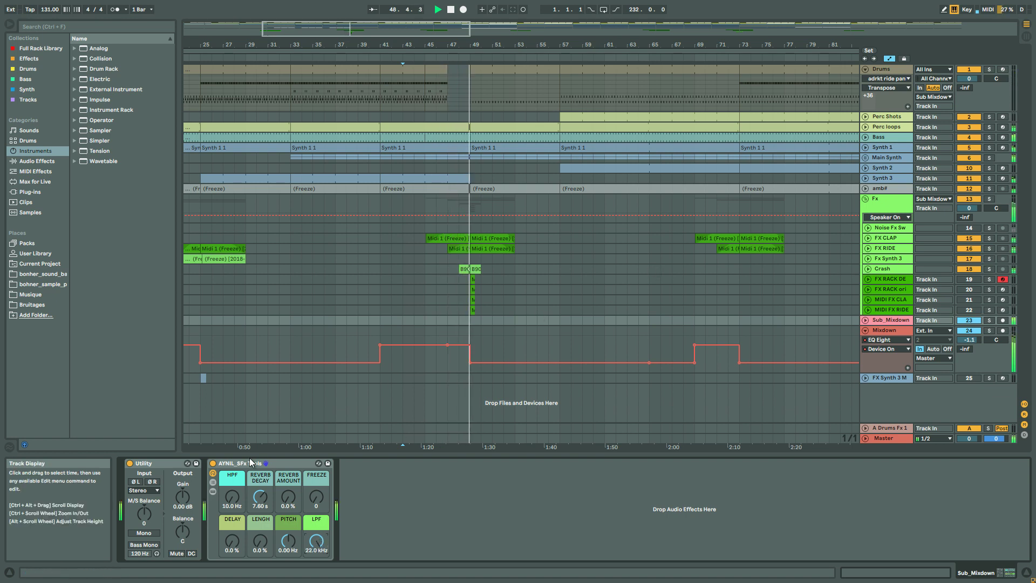
{"action": "left_click", "coordinate": [290, 461]}
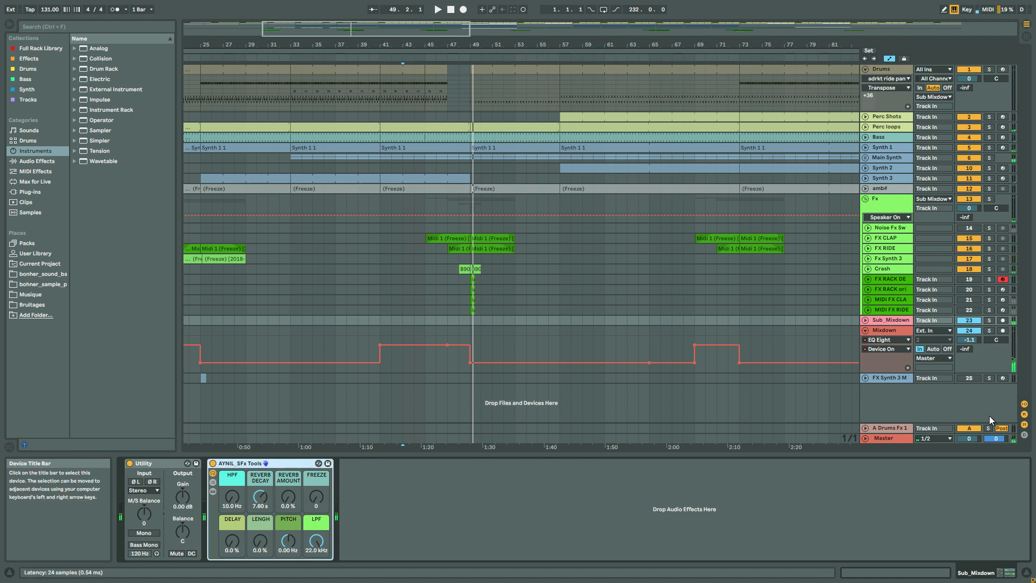
Step: Browse the FX RACK DEMO device chain and set the SFx Tools REVERB AMOUNT macro to 58 %
{"action": "left_click", "coordinate": [851, 310]}
{"action": "left_click", "coordinate": [886, 280]}
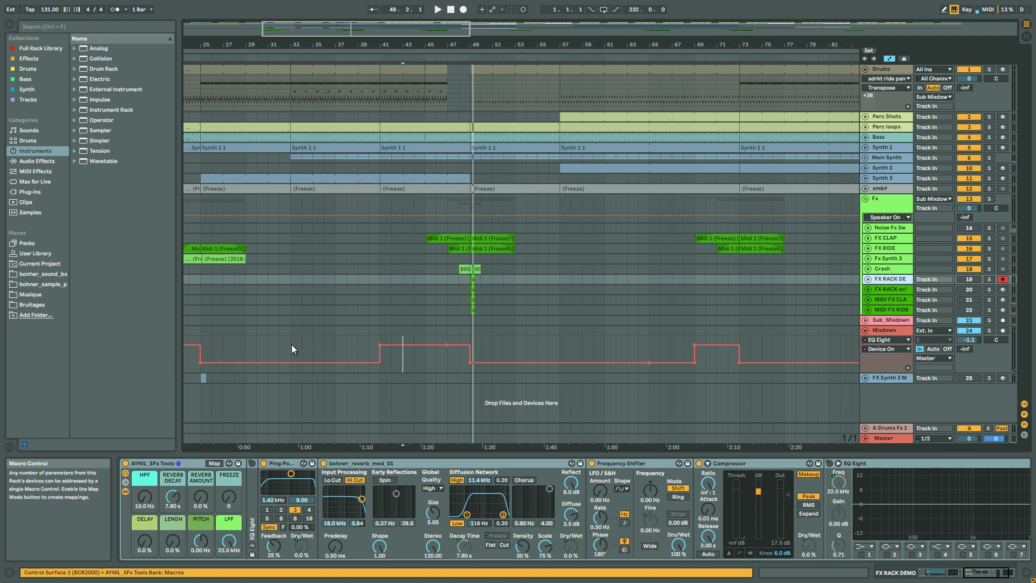
{"action": "left_click", "coordinate": [287, 473]}
{"action": "left_click", "coordinate": [391, 463]}
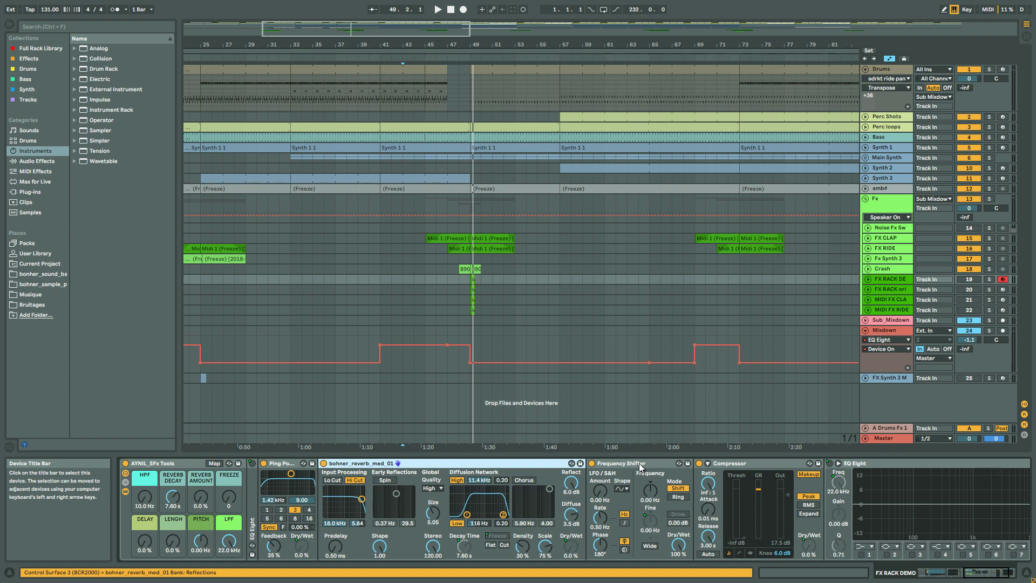
{"action": "left_click", "coordinate": [635, 465]}
{"action": "left_click", "coordinate": [727, 466]}
{"action": "left_click_drag", "start_coordinate": [994, 572], "coordinate": [978, 570]}
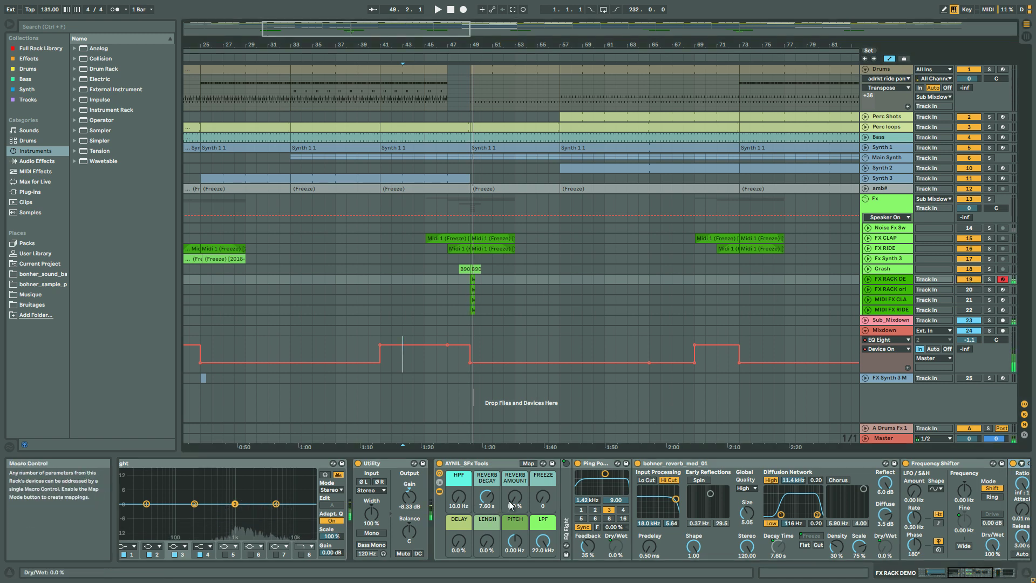
{"action": "left_click_drag", "start_coordinate": [517, 499], "coordinate": [518, 504]}
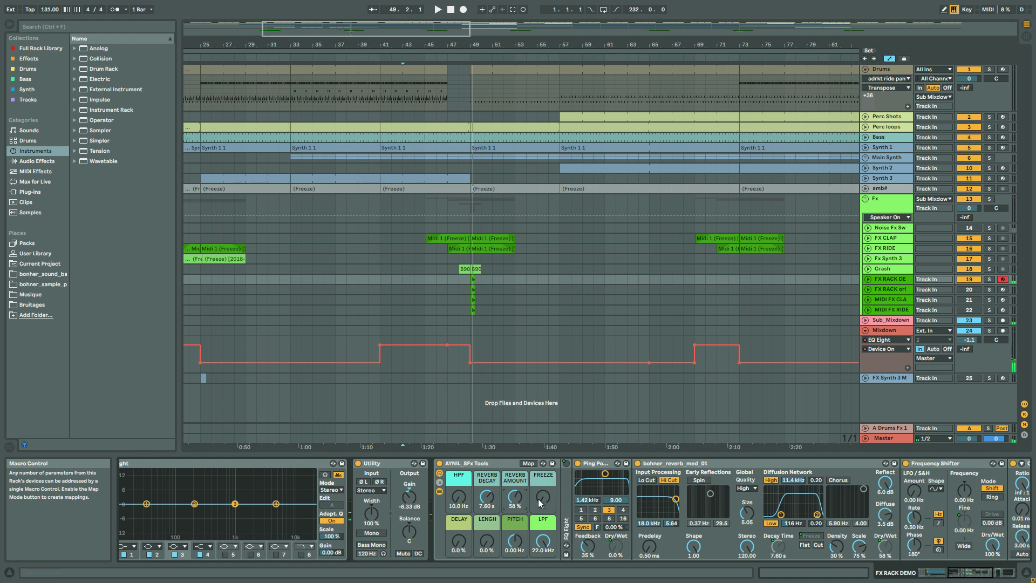
Step: Copy and paste the FX RACK DEMO track, then arm the new copy for recording
{"action": "right_click", "coordinate": [896, 279]}
{"action": "left_click", "coordinate": [906, 292]}
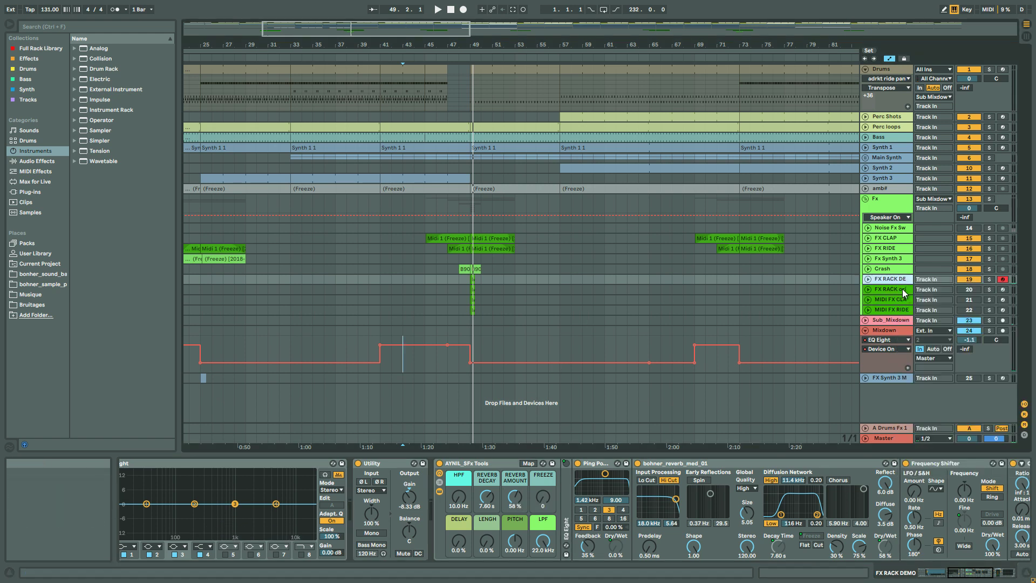
{"action": "key", "text": "ctrl+v"}
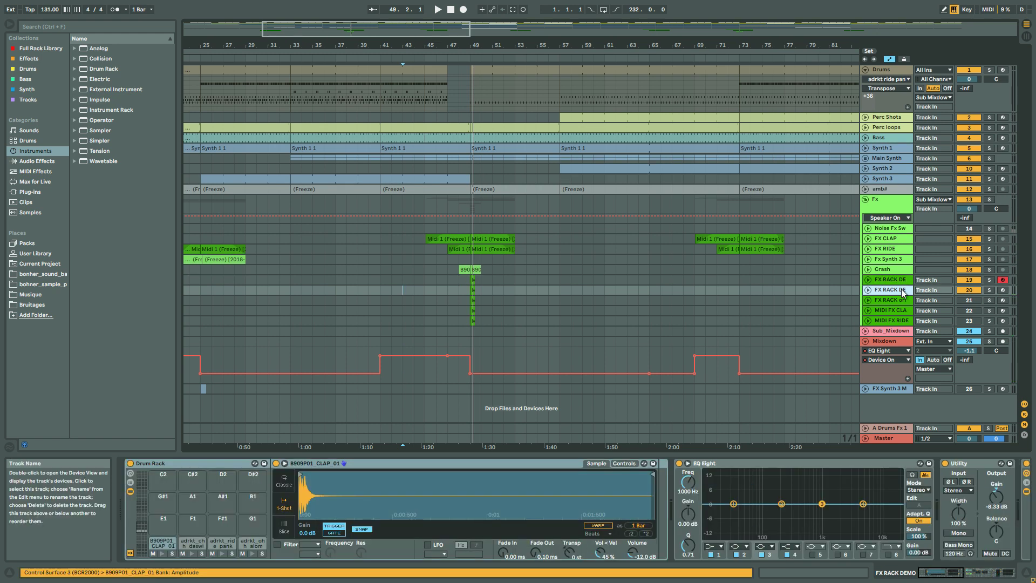
{"action": "left_click", "coordinate": [1003, 291]}
{"action": "left_click", "coordinate": [892, 290]}
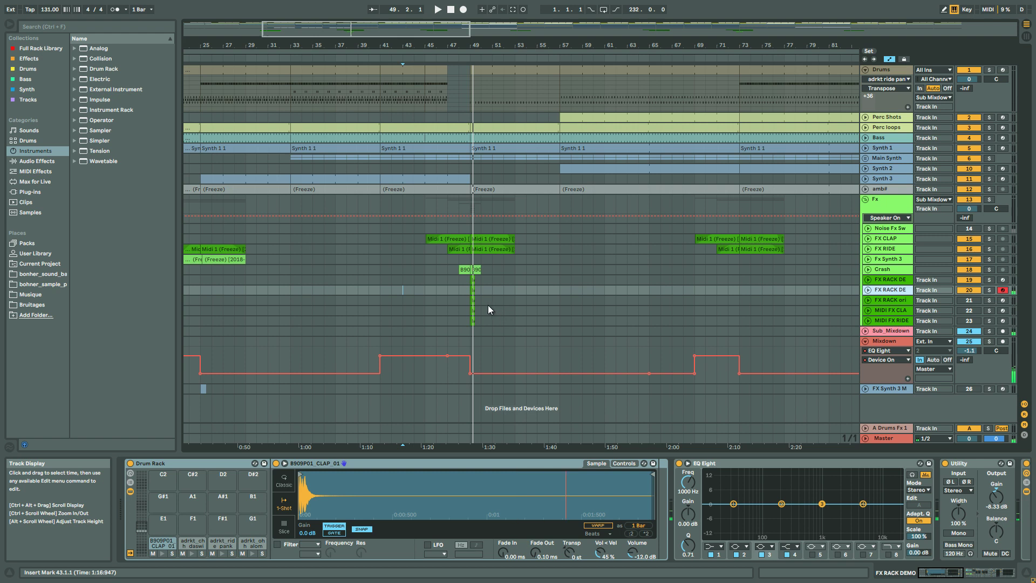
Step: Set the start point at bar 49 on the copy and start playback
{"action": "left_click", "coordinate": [410, 316]}
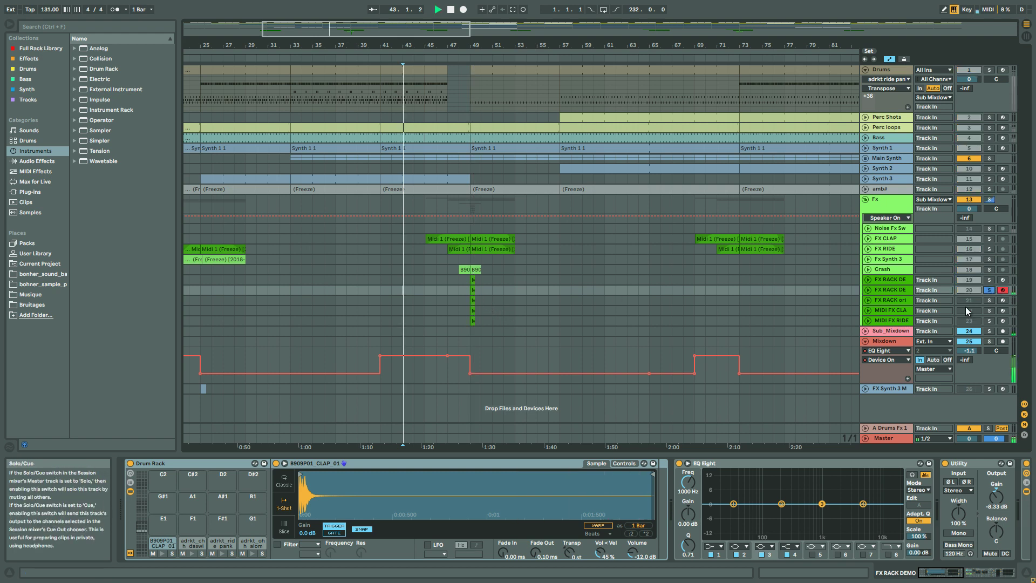
{"action": "left_click", "coordinate": [473, 289]}
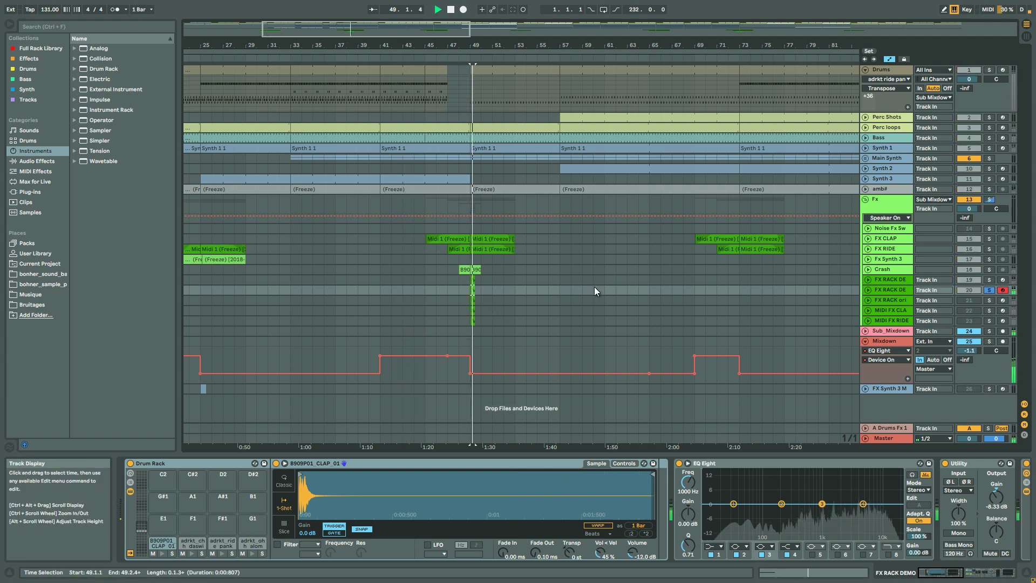
{"action": "left_click", "coordinate": [907, 291]}
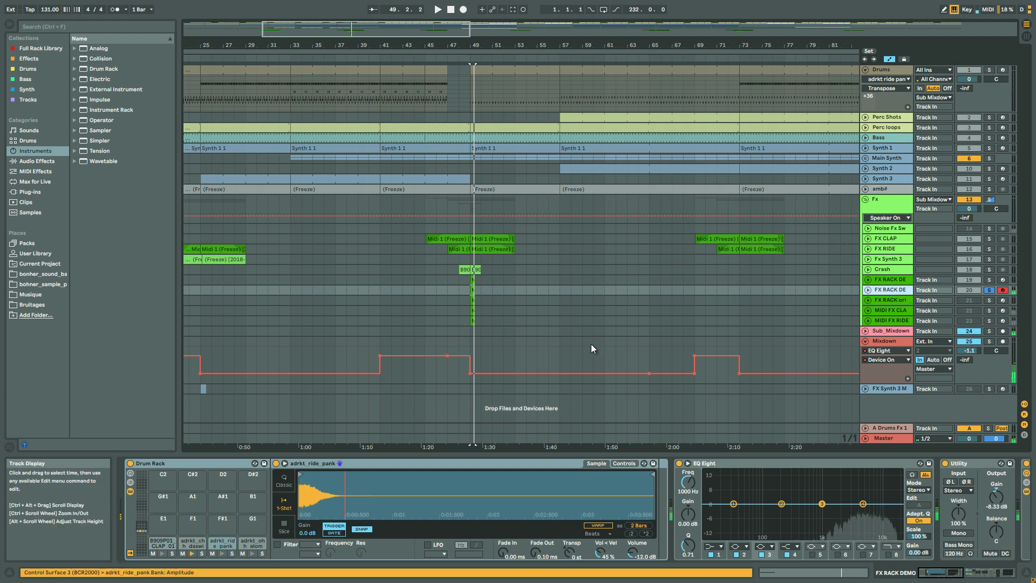
{"action": "key", "text": "space"}
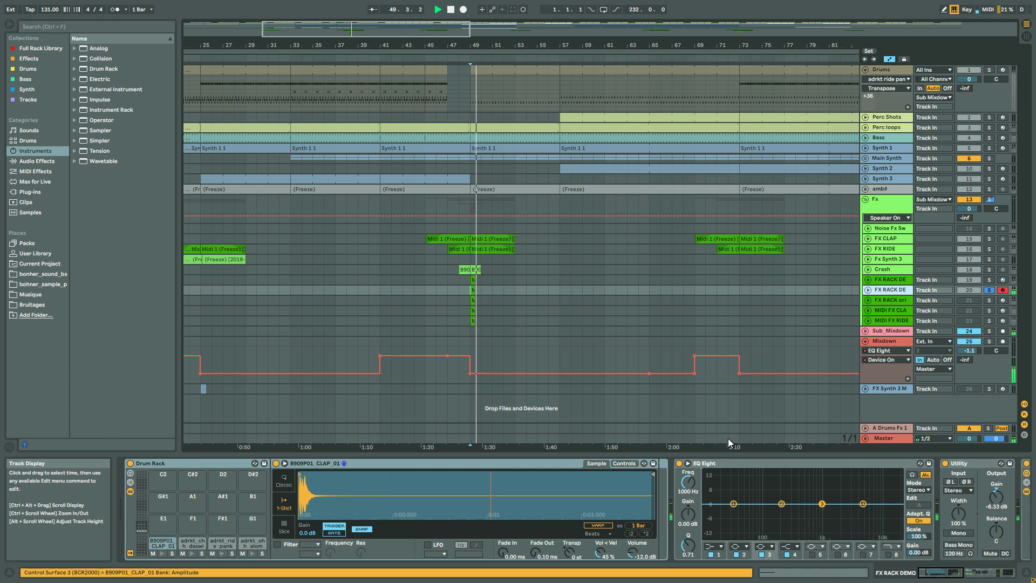
Step: Set the copy's SFx Tools reverb to 9.95 s decay and 68 % amount, then audition it
{"action": "left_click", "coordinate": [969, 573]}
{"action": "left_click_drag", "start_coordinate": [969, 573], "coordinate": [971, 573]}
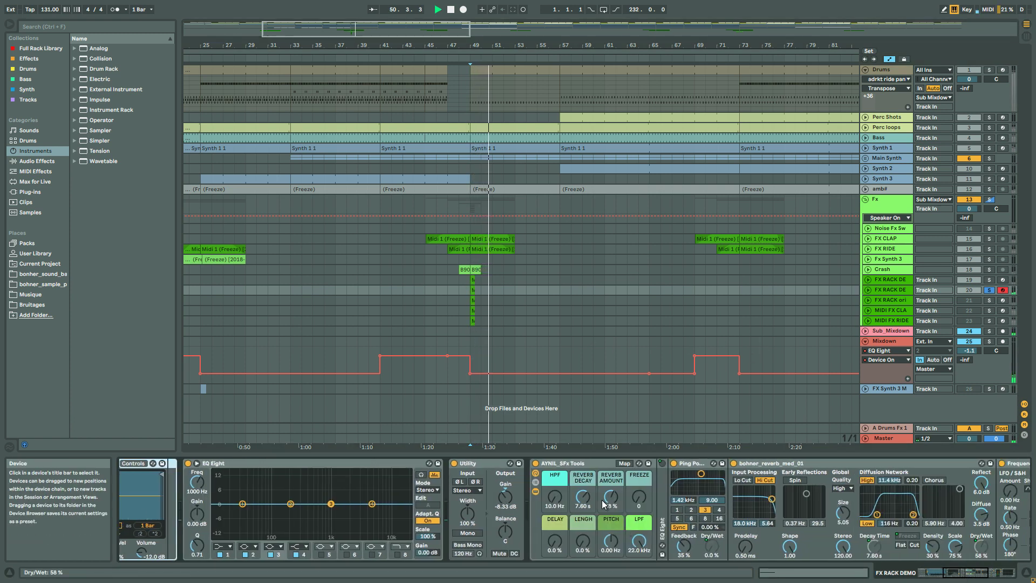
{"action": "left_click_drag", "start_coordinate": [607, 501], "coordinate": [577, 477]}
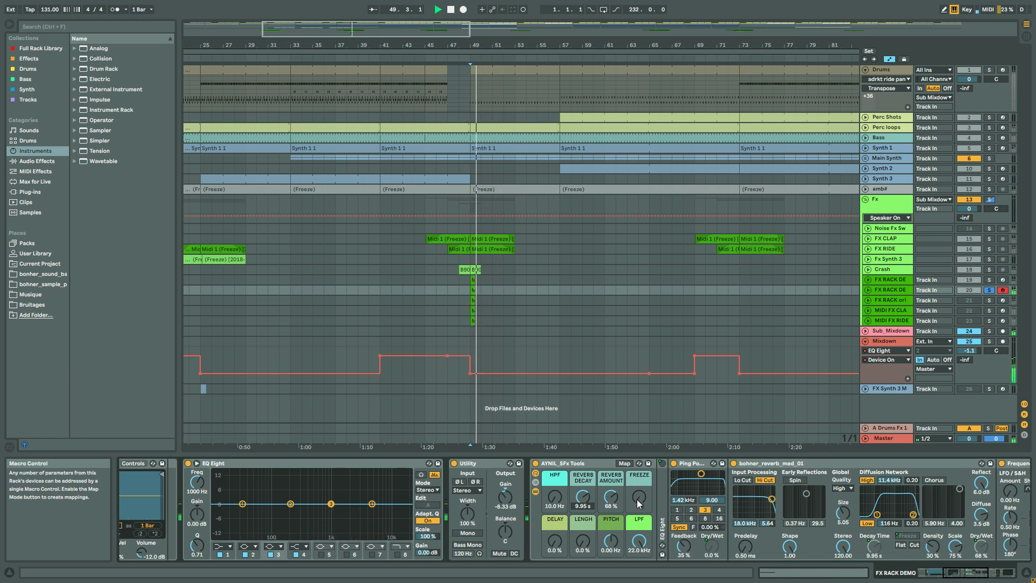
{"action": "key", "text": "space"}
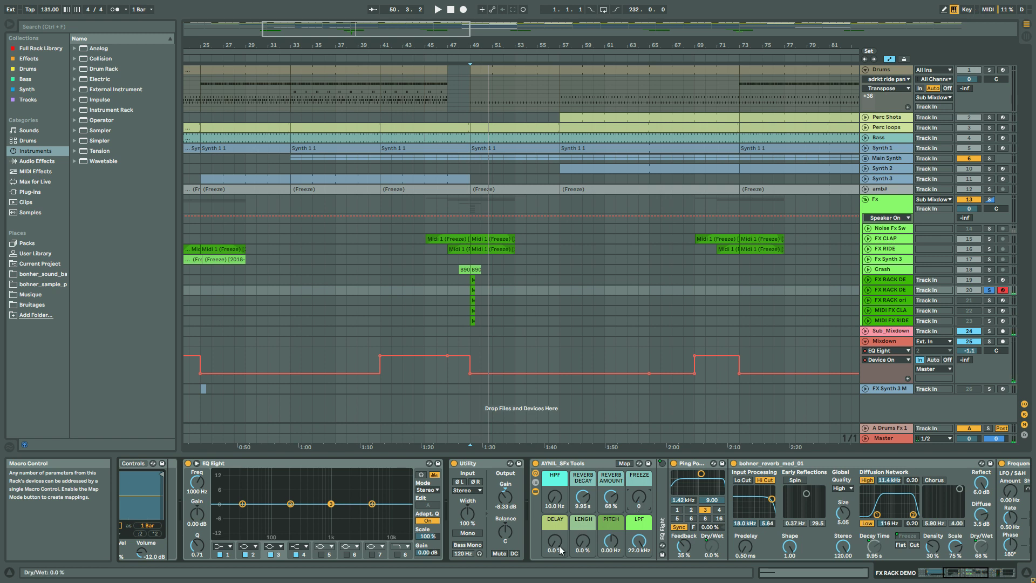
{"action": "key", "text": "space"}
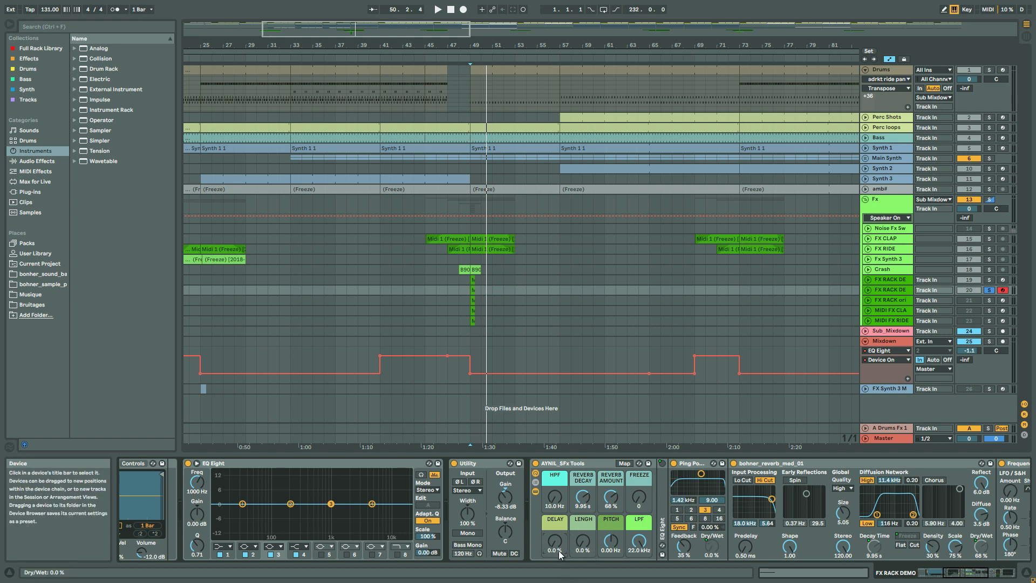
Step: Reset the LENGH macro to 0 %, replay, then show the FX RACK original track's SFx Tools rack
{"action": "mouse_move", "coordinate": [972, 574]}
{"action": "left_mouse_down"}
{"action": "mouse_move", "coordinate": [991, 573]}
{"action": "mouse_move", "coordinate": [972, 573]}
{"action": "left_mouse_up"}
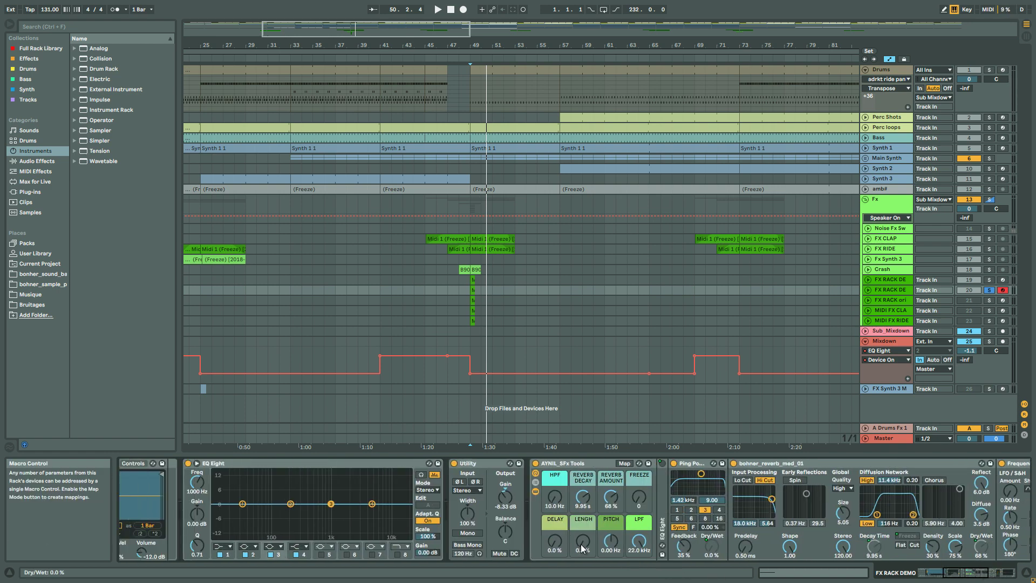
{"action": "left_click_drag", "start_coordinate": [582, 550], "coordinate": [581, 552]}
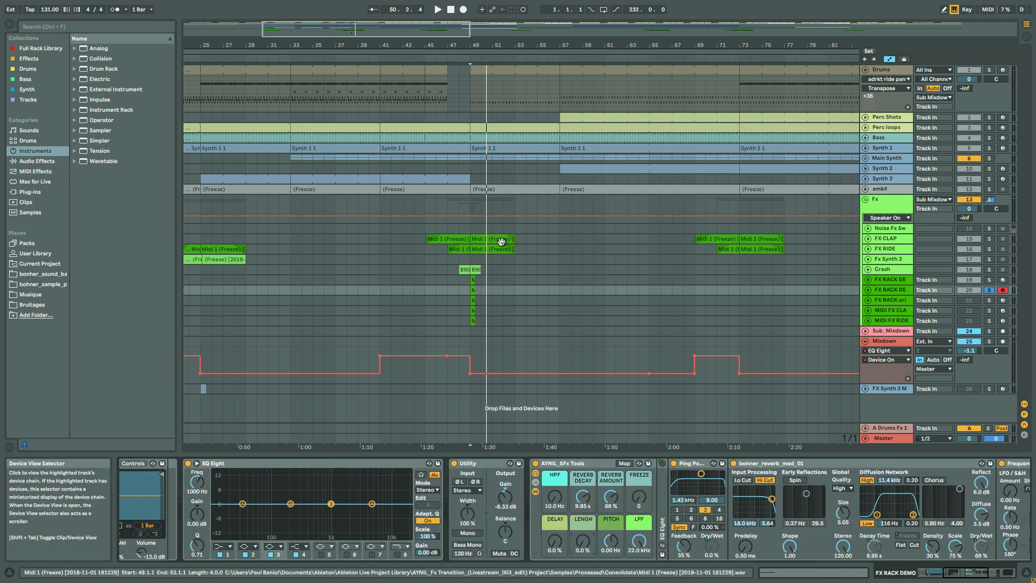
{"action": "left_click", "coordinate": [898, 292]}
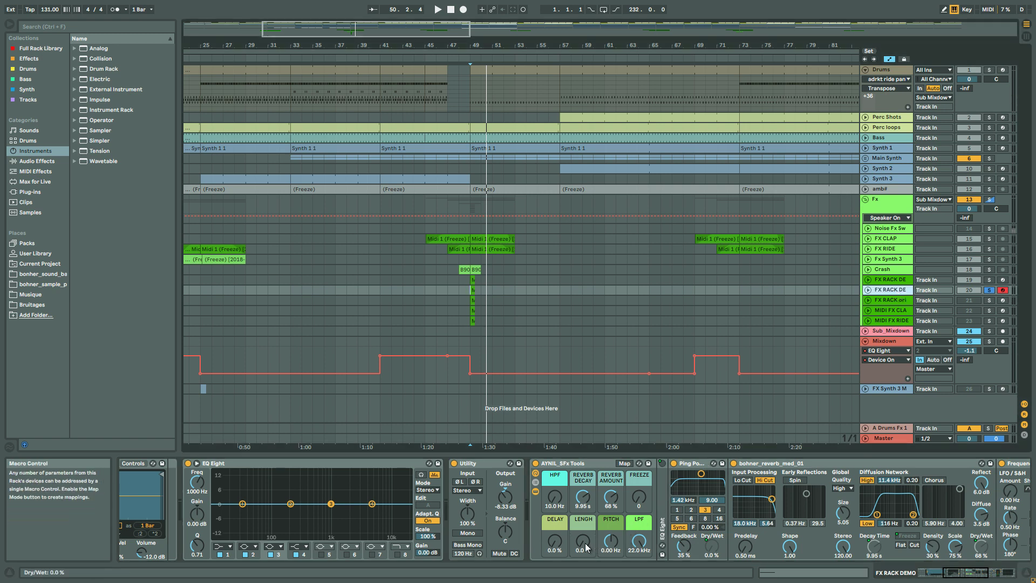
{"action": "key", "text": "space"}
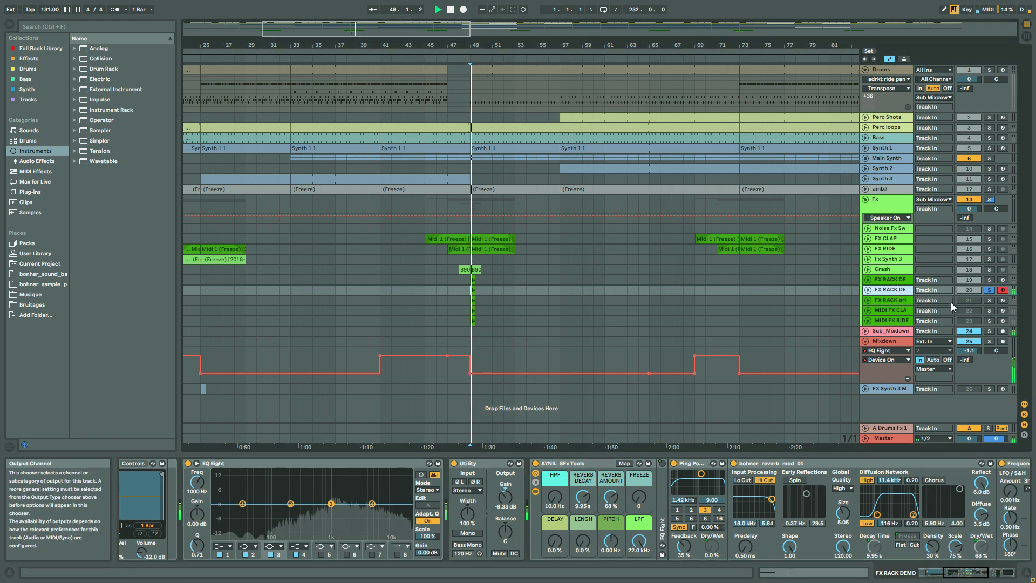
{"action": "left_click", "coordinate": [988, 301]}
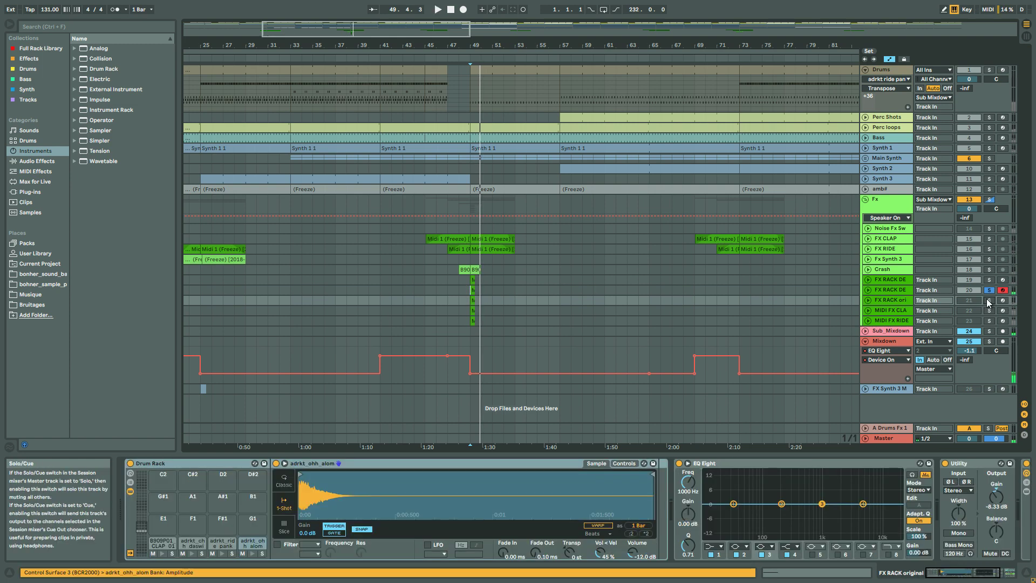
{"action": "left_click", "coordinate": [982, 576]}
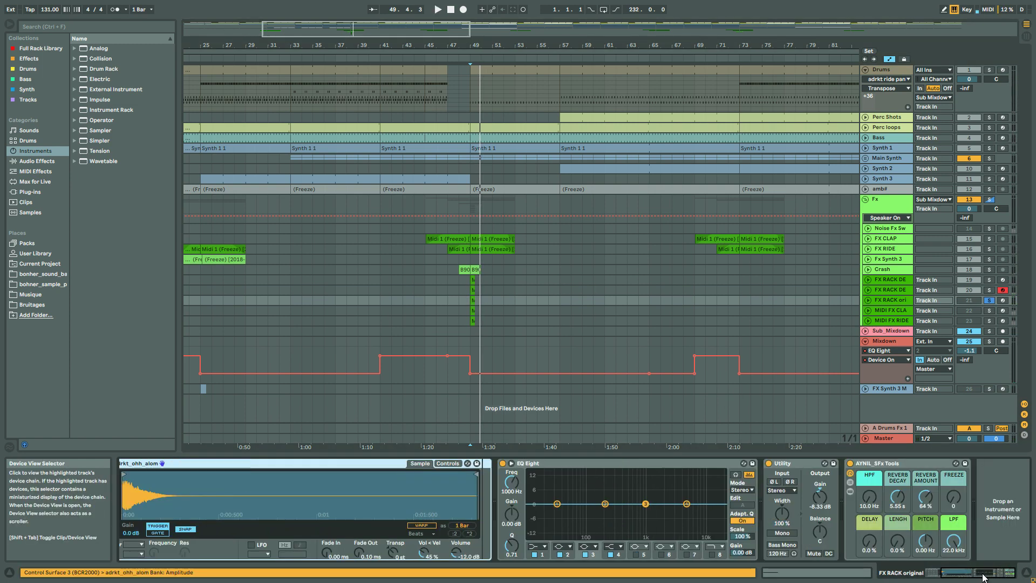
Step: Duplicate the FX RACK DEMO track, raise SFx Tools LENGH to 37 %, and solo-play it
{"action": "right_click", "coordinate": [892, 289]}
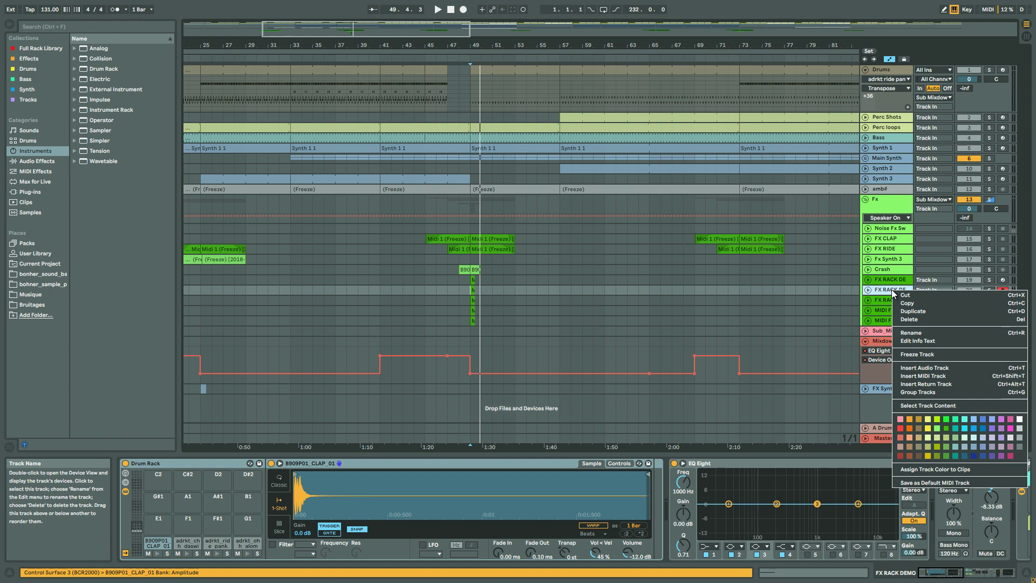
{"action": "left_click", "coordinate": [912, 311]}
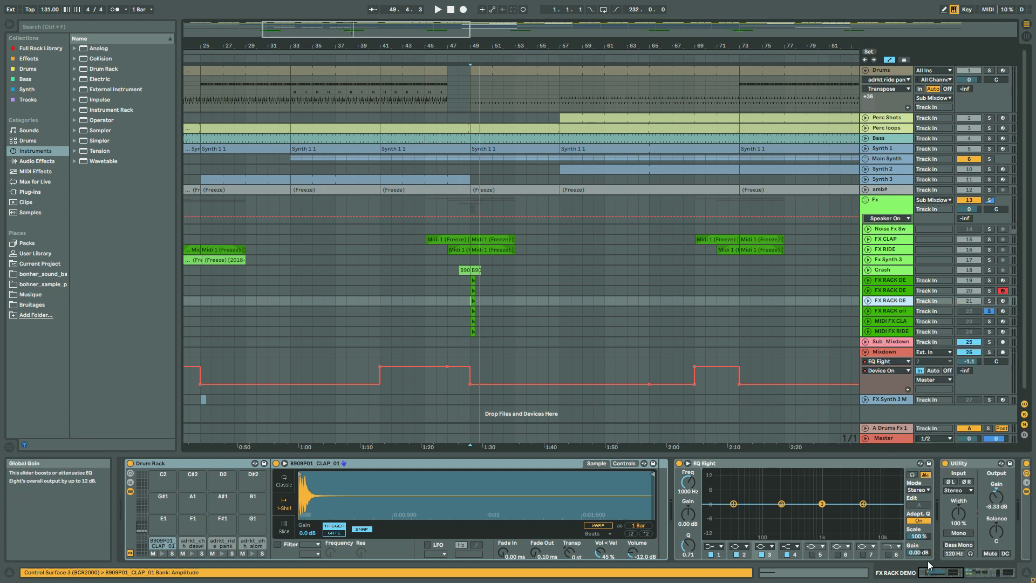
{"action": "scroll", "coordinate": [709, 552], "scroll_direction": "down", "scroll_amount": 5}
{"action": "left_click_drag", "start_coordinate": [726, 548], "coordinate": [723, 547]}
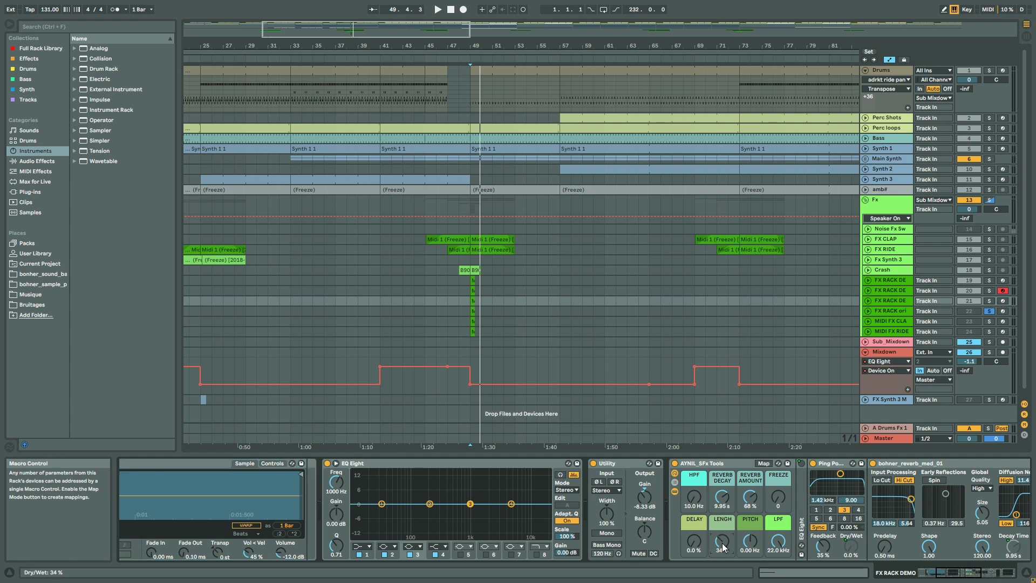
{"action": "left_click", "coordinate": [989, 301]}
{"action": "key", "text": "space"}
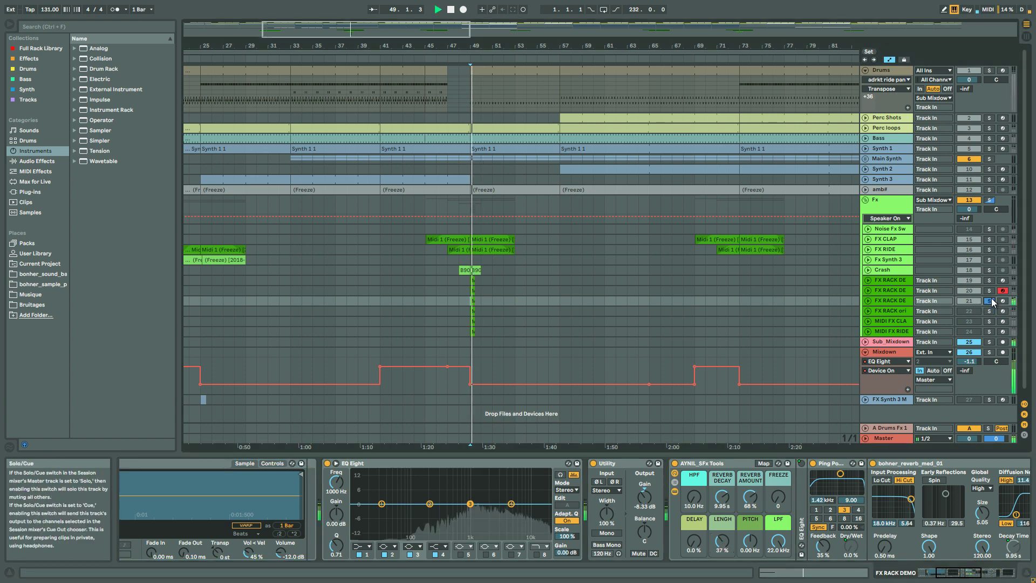
Step: Unfold and select both FX RACK DE tracks, then freeze them
{"action": "left_click", "coordinate": [869, 291]}
{"action": "scroll", "coordinate": [884, 305], "scroll_direction": "down", "scroll_amount": 2}
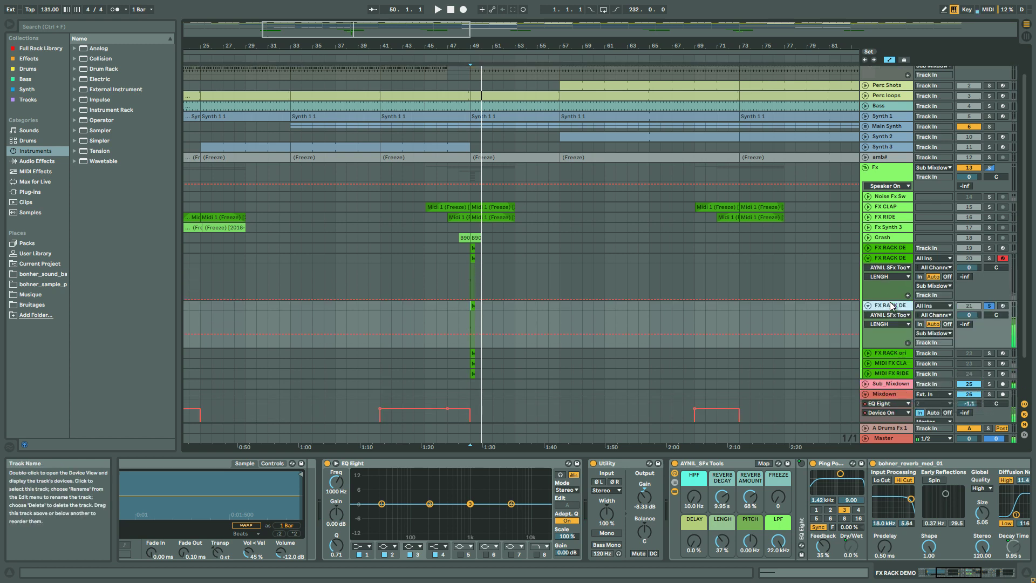
{"action": "left_click", "coordinate": [892, 259]}
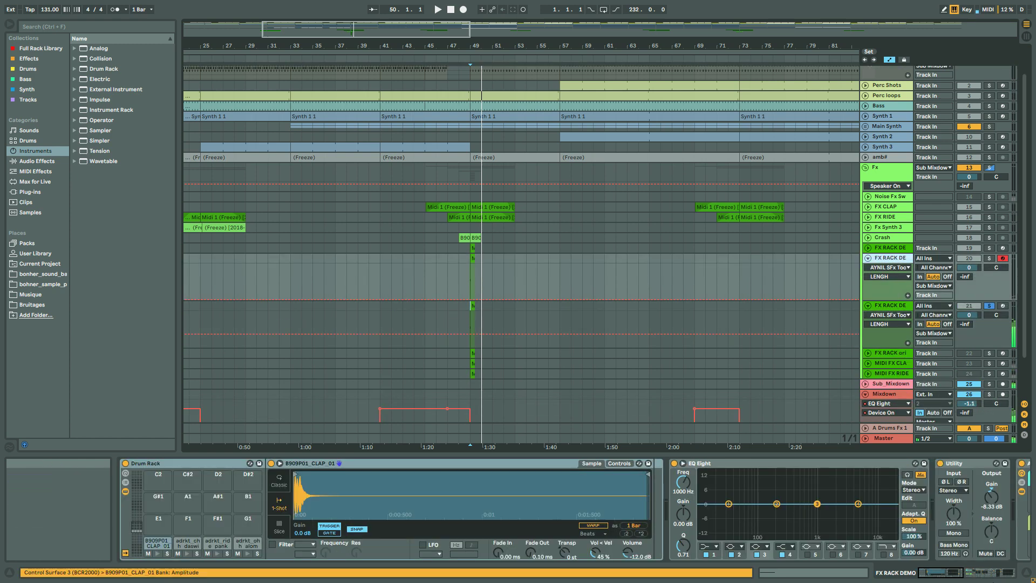
{"action": "left_click_drag", "start_coordinate": [948, 576], "coordinate": [977, 573]}
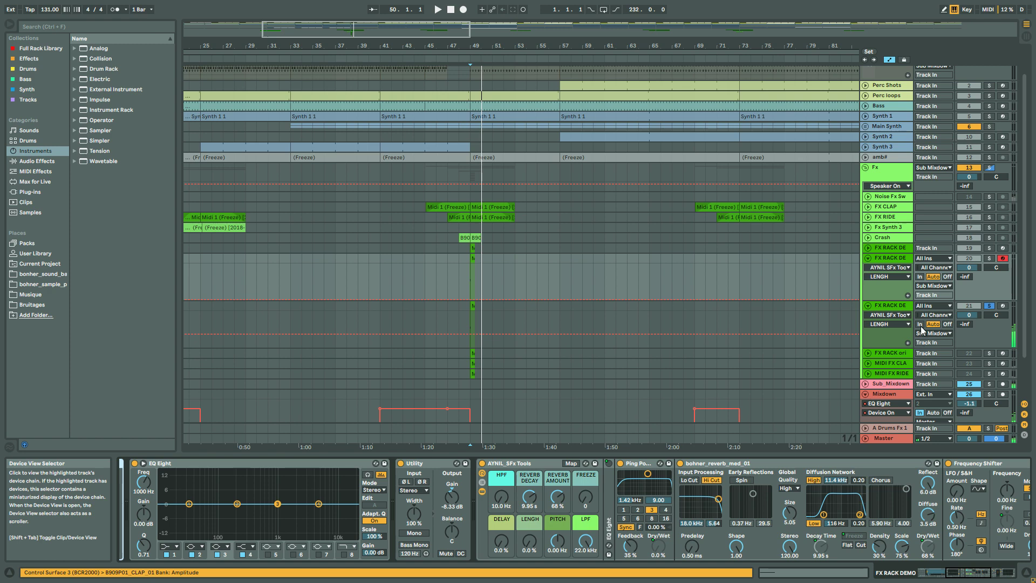
{"action": "left_click", "coordinate": [893, 306]}
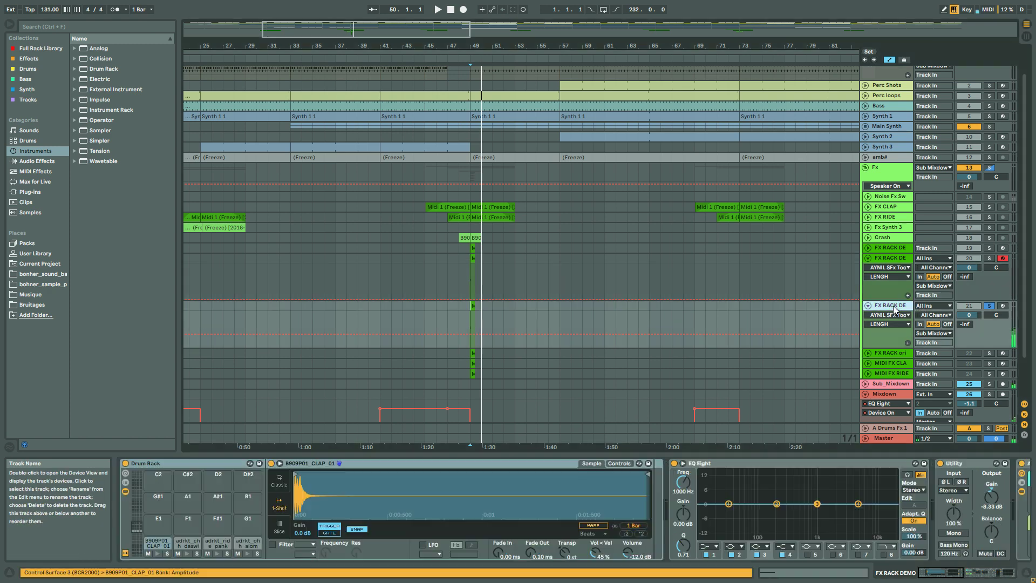
{"action": "left_click", "coordinate": [892, 261]}
{"action": "right_click", "coordinate": [894, 263]}
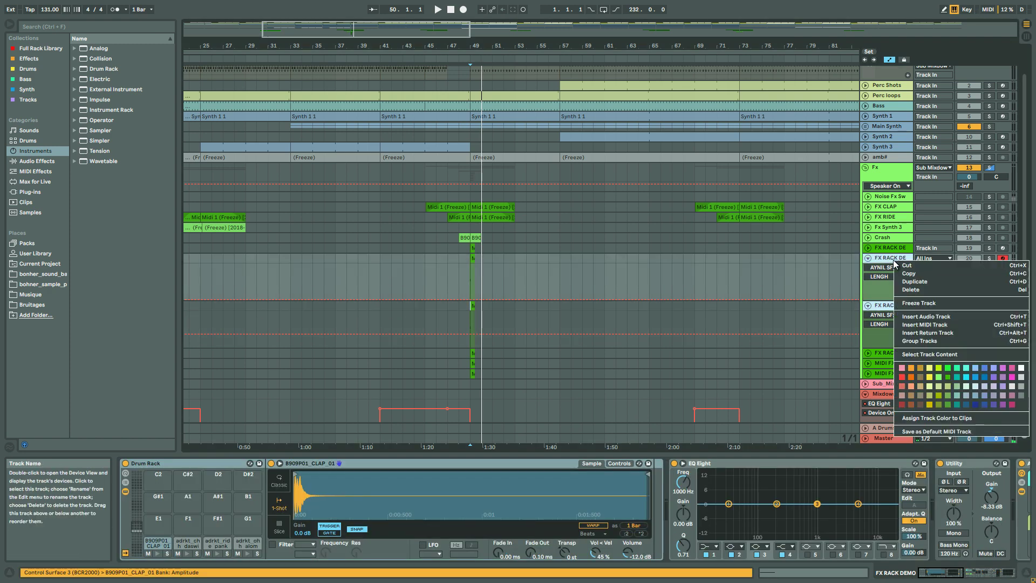
{"action": "left_click", "coordinate": [938, 306]}
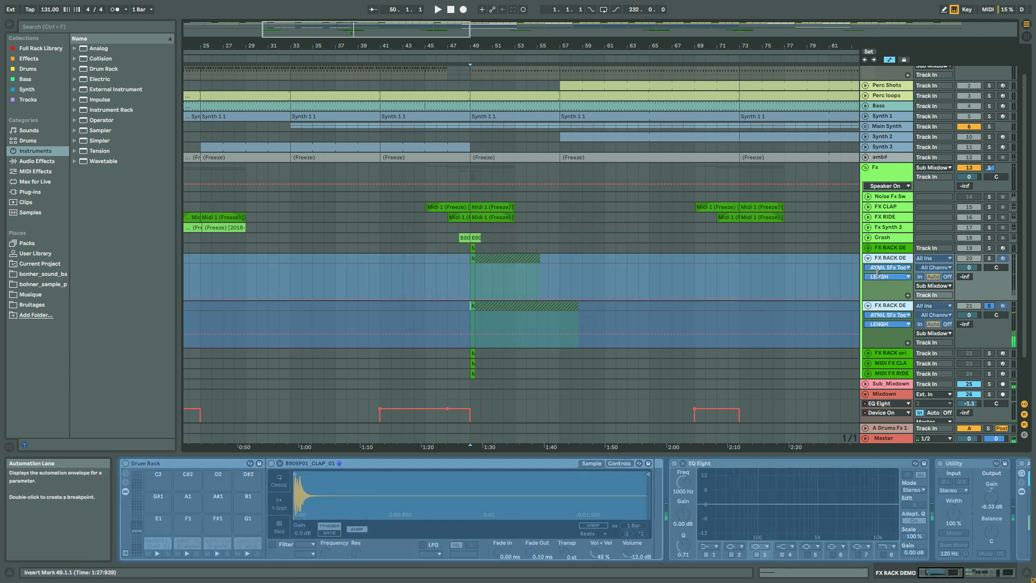
Step: Flatten the frozen FX RACK DE tracks to audio and consolidate the lower reverb tail
{"action": "right_click", "coordinate": [890, 260]}
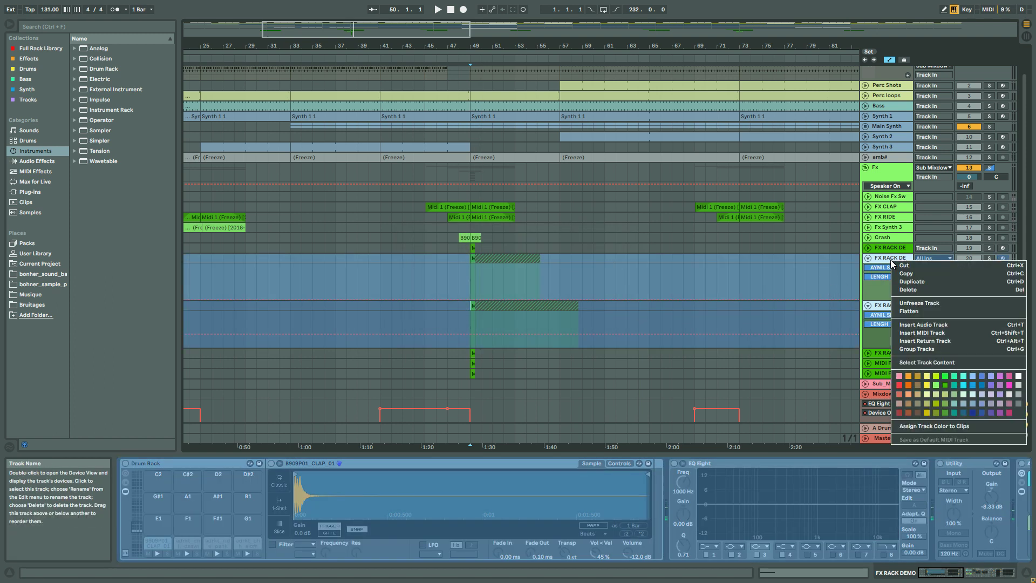
{"action": "left_click", "coordinate": [924, 312]}
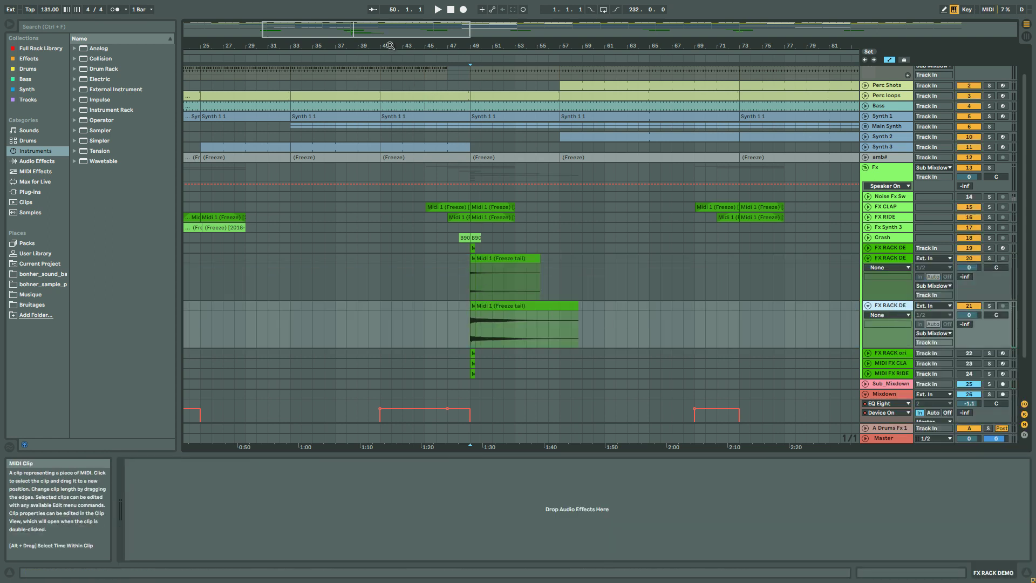
{"action": "left_click_drag", "start_coordinate": [389, 35], "coordinate": [378, 86]}
{"action": "left_click_drag", "start_coordinate": [673, 333], "coordinate": [426, 331]}
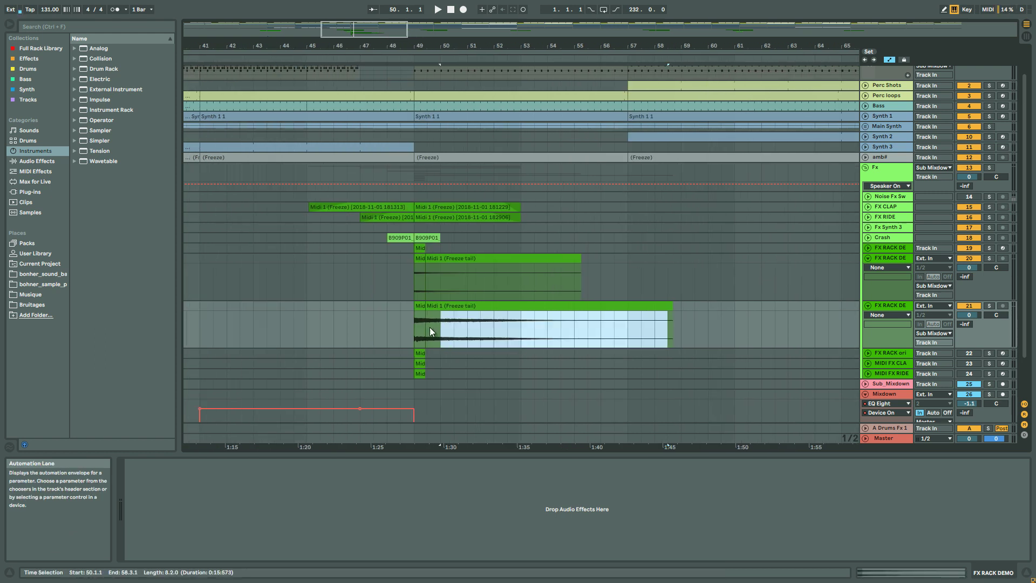
{"action": "key", "text": "ctrl+j"}
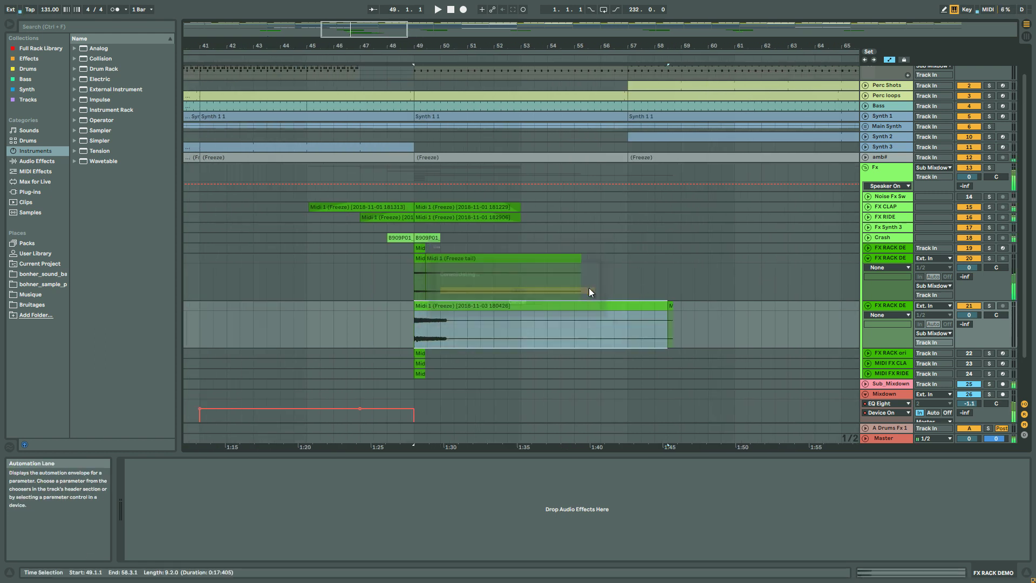
Step: Consolidate bars 49–56 of the upper freeze tail into one clip
{"action": "left_click_drag", "start_coordinate": [600, 282], "coordinate": [420, 271]}
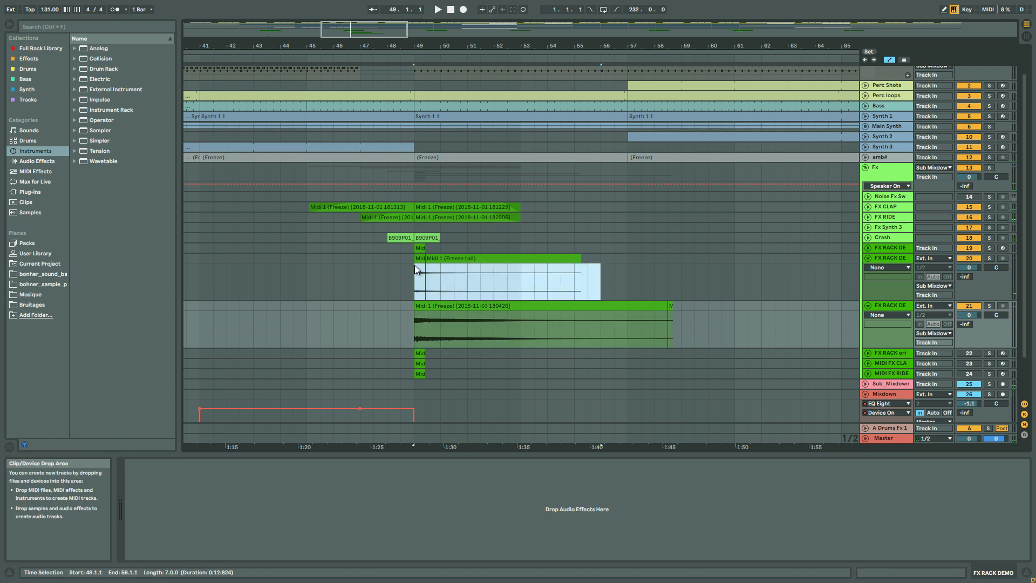
{"action": "left_click", "coordinate": [426, 265]}
{"action": "key", "text": "ctrl+j"}
{"action": "left_click_drag", "start_coordinate": [399, 27], "coordinate": [376, 32]}
Step: Raise the consolidated clips' gain to -4.05 dB and -1.26 dB
{"action": "double_click", "coordinate": [552, 258]}
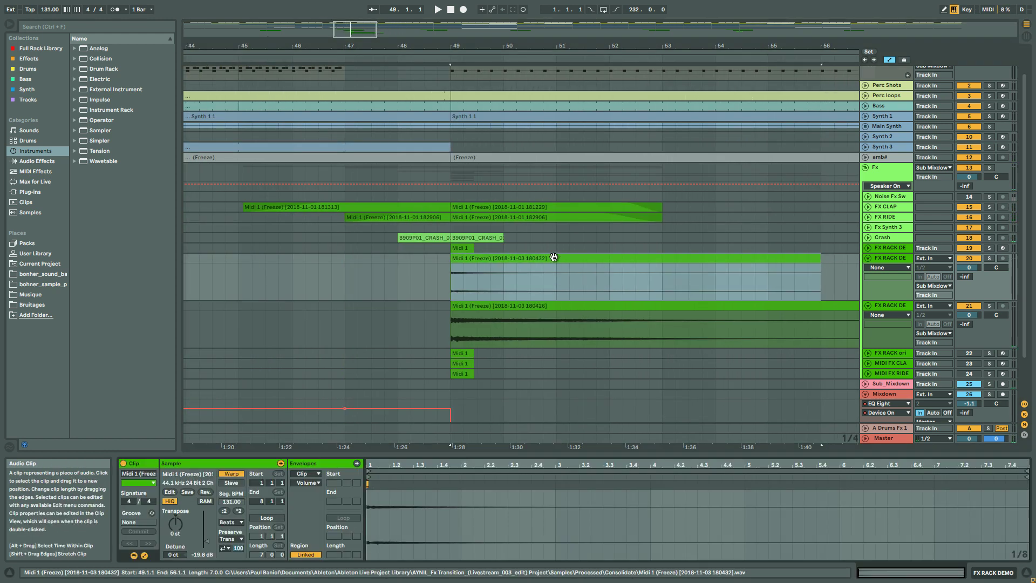
{"action": "left_click_drag", "start_coordinate": [201, 552], "coordinate": [197, 546]}
{"action": "left_click", "coordinate": [527, 312]}
{"action": "left_click_drag", "start_coordinate": [216, 541], "coordinate": [196, 537]}
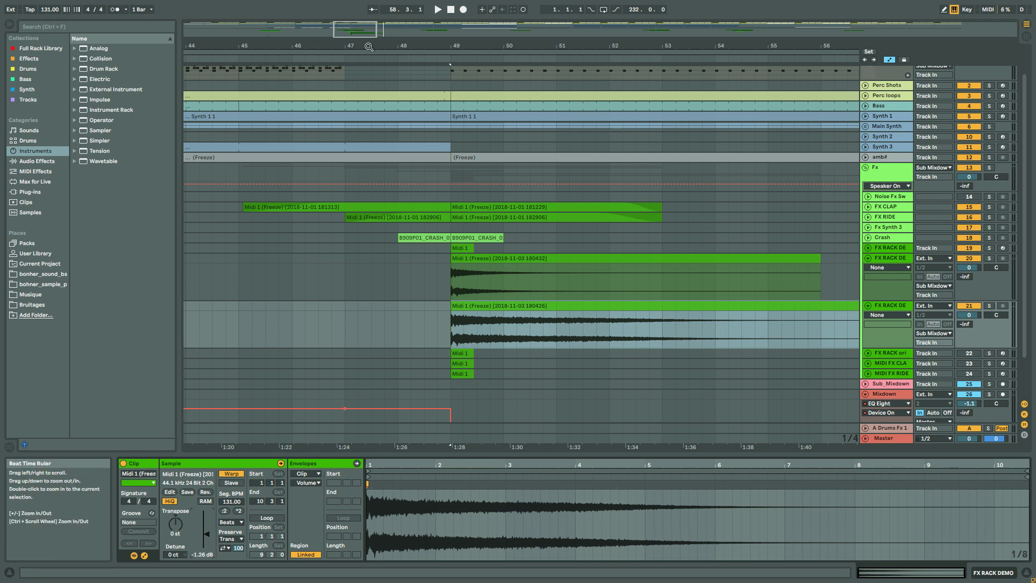
Step: Switch off and delete the second FX RACK DE track, keeping the remaining one selected
{"action": "left_click_drag", "start_coordinate": [351, 36], "coordinate": [351, 37]}
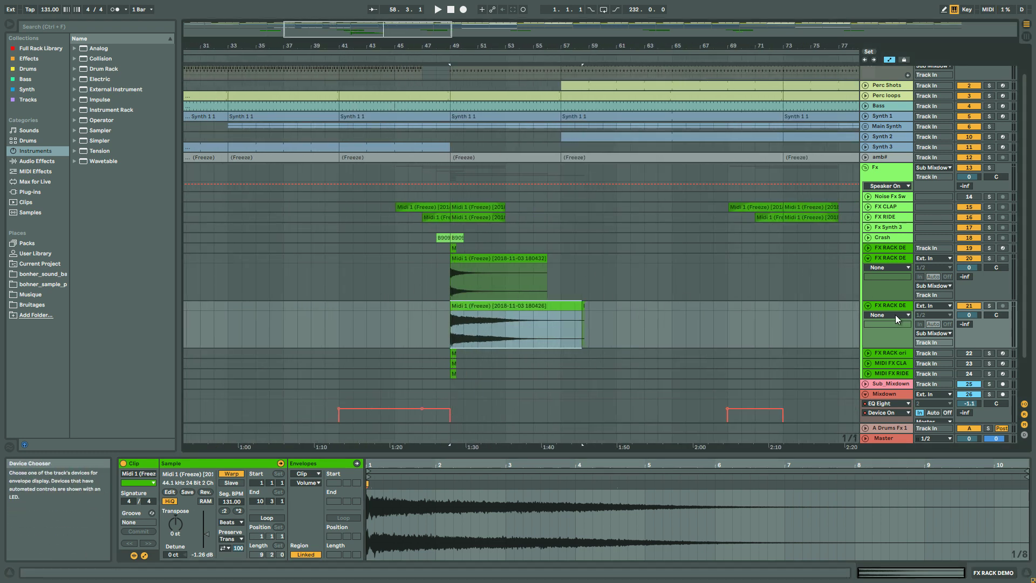
{"action": "left_click", "coordinate": [969, 307]}
{"action": "left_click", "coordinate": [519, 258]}
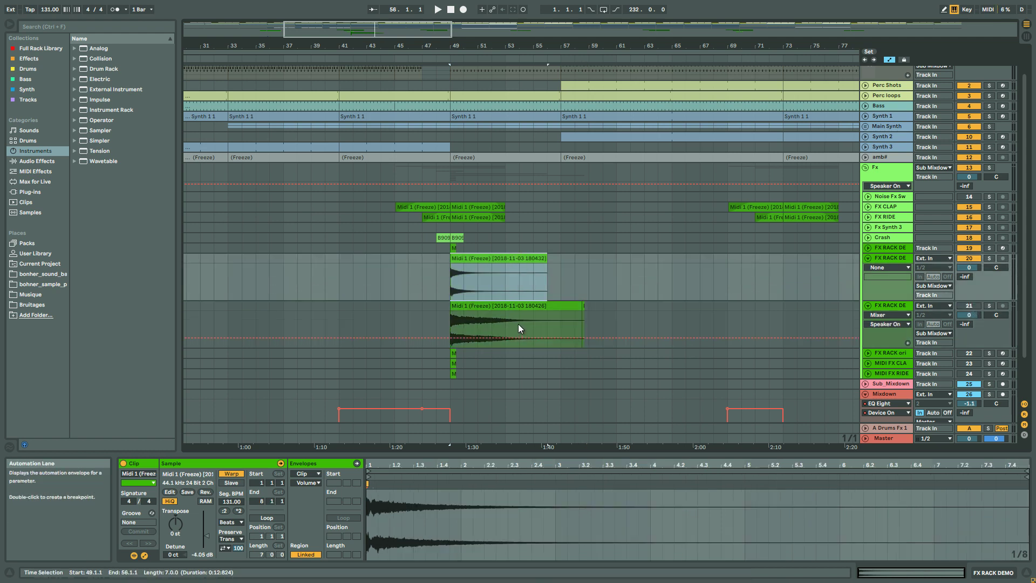
{"action": "left_click", "coordinate": [892, 304]}
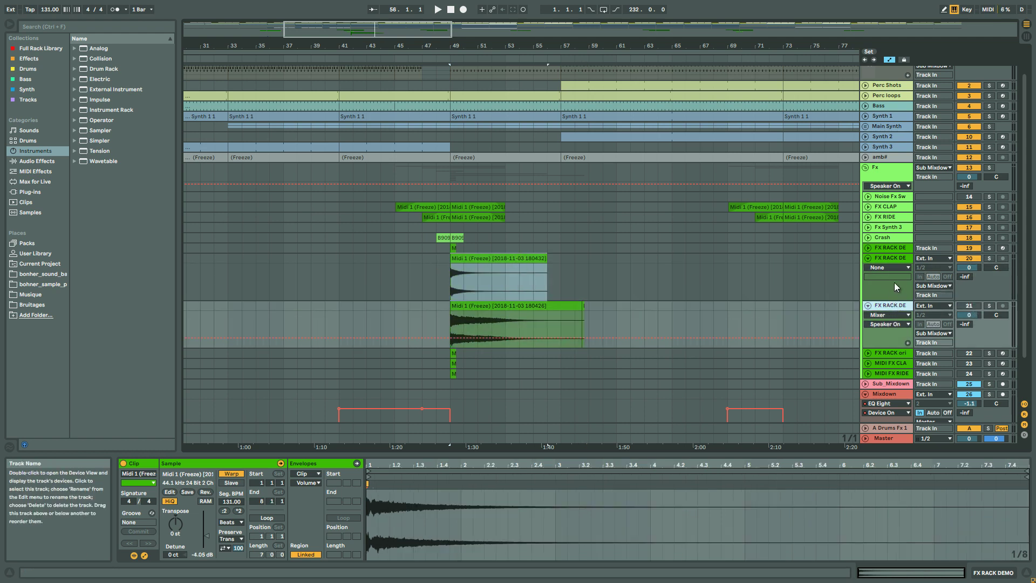
{"action": "key", "text": "Delete"}
{"action": "left_click", "coordinate": [886, 261]}
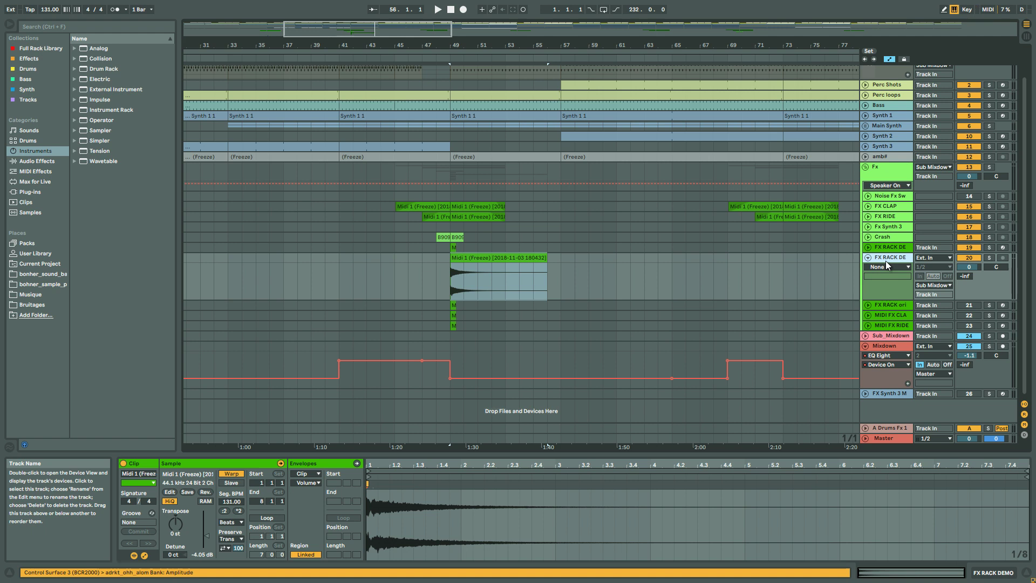
Step: Solo the remaining FX RACK DE track and audition it from bar 49
{"action": "double_click", "coordinate": [886, 261]}
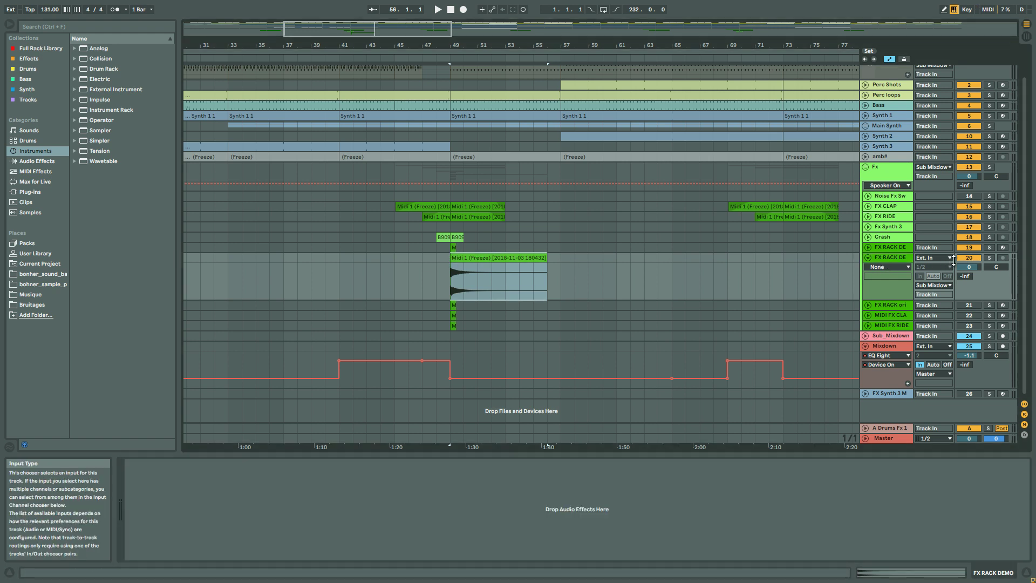
{"action": "left_click", "coordinate": [990, 257]}
{"action": "key", "text": "space"}
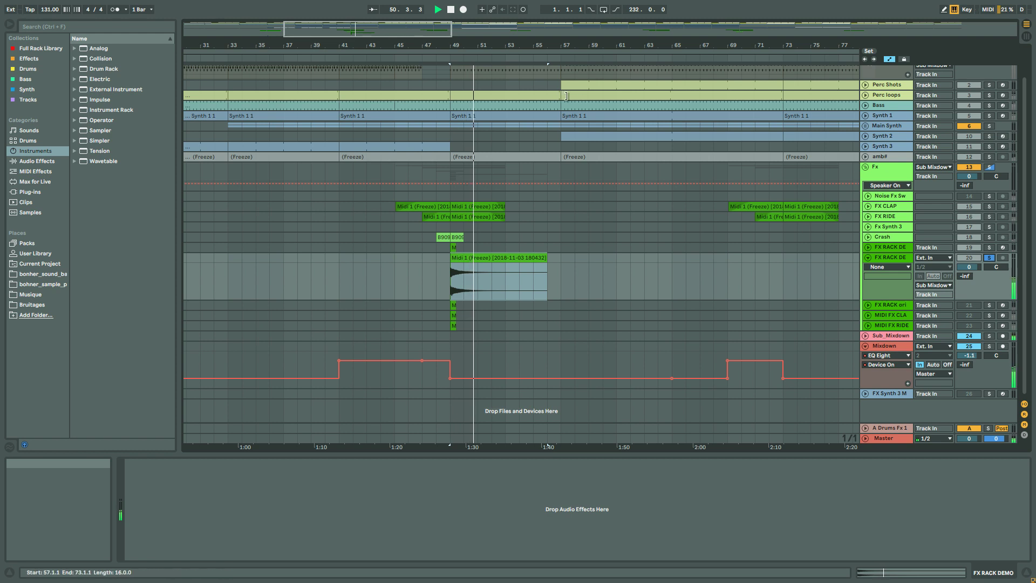
{"action": "key", "text": "space"}
Step: Duplicate the reverb-tail clip, reverse the copy, and move it to bars 42–49
{"action": "left_click_drag", "start_coordinate": [390, 25], "coordinate": [408, 39]}
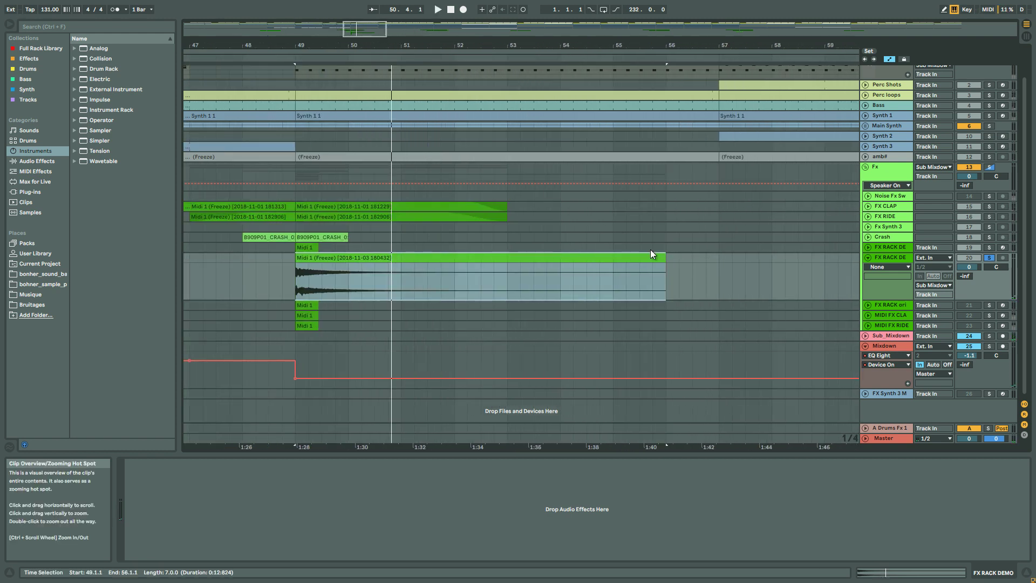
{"action": "left_click", "coordinate": [402, 258]}
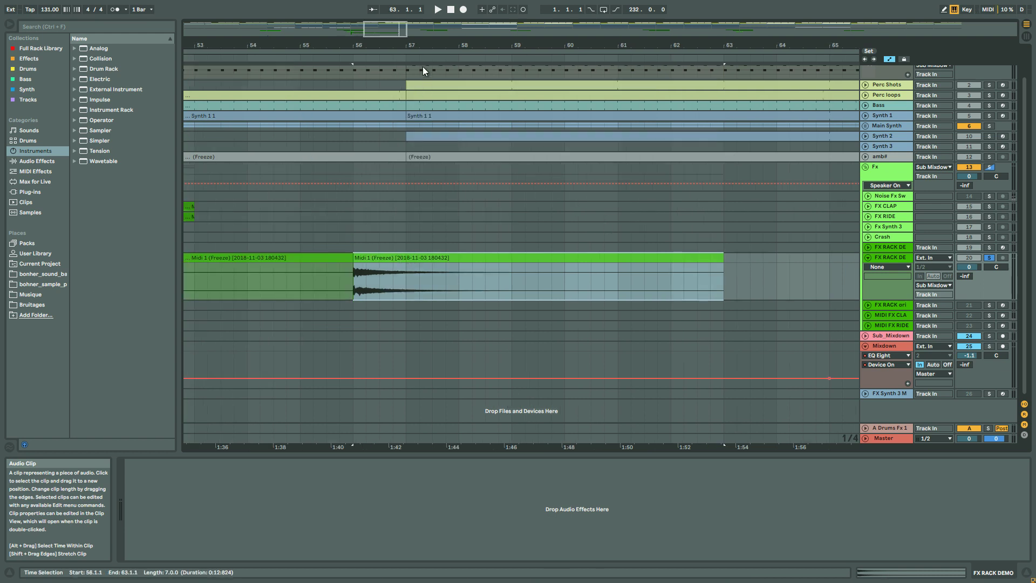
{"action": "key", "text": "ctrl+d"}
{"action": "left_click_drag", "start_coordinate": [384, 30], "coordinate": [384, 21]}
{"action": "double_click", "coordinate": [474, 255]}
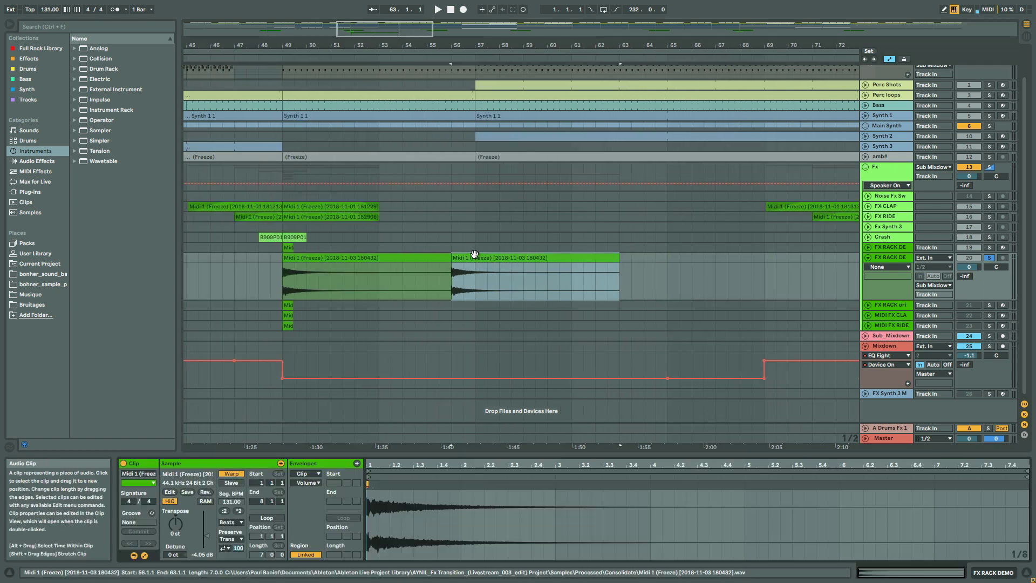
{"action": "left_click", "coordinate": [206, 493]}
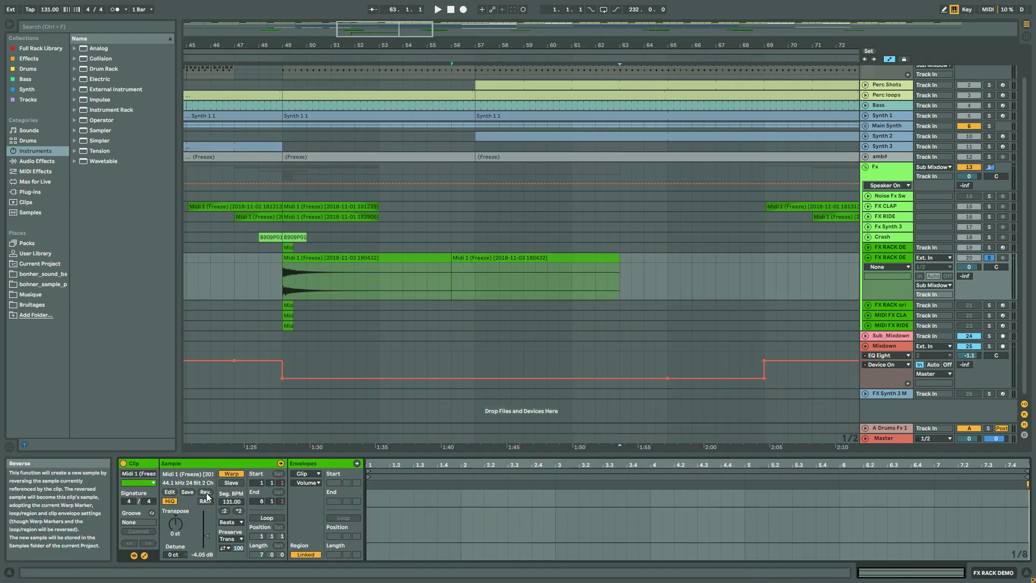
{"action": "left_click_drag", "start_coordinate": [587, 255], "coordinate": [254, 253]}
{"action": "left_click_drag", "start_coordinate": [393, 45], "coordinate": [669, 172]}
Step: Play from bar 48, then delete the reversed clip's slice from 48.4.3 to bar 49
{"action": "left_click", "coordinate": [437, 282]}
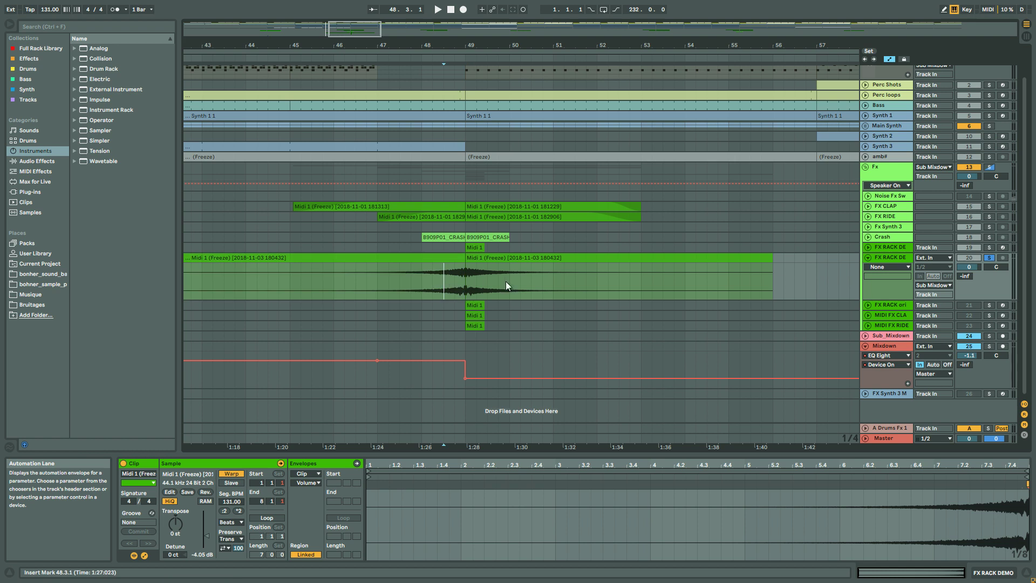
{"action": "key", "text": "space"}
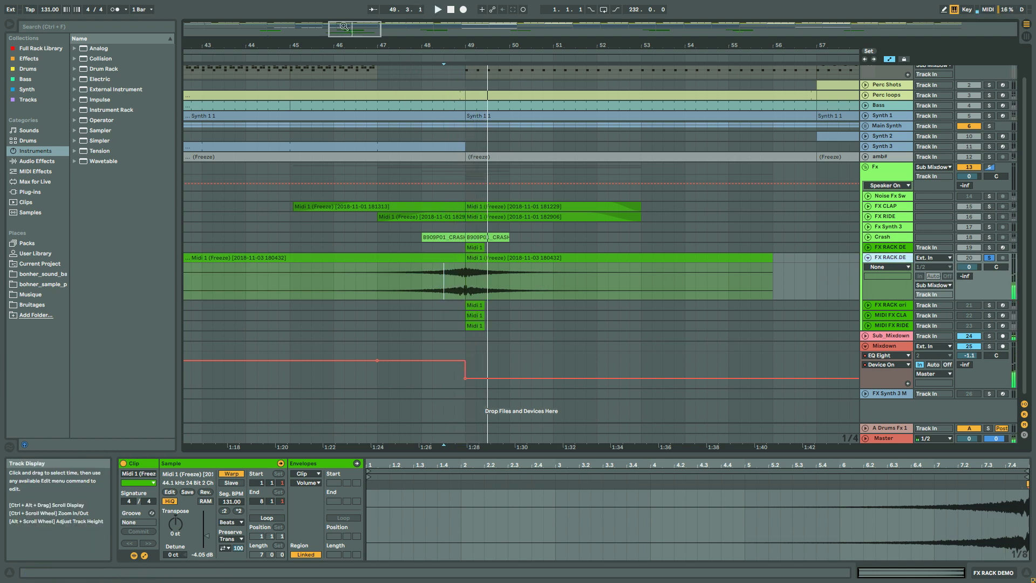
{"action": "left_click_drag", "start_coordinate": [351, 29], "coordinate": [356, 71]}
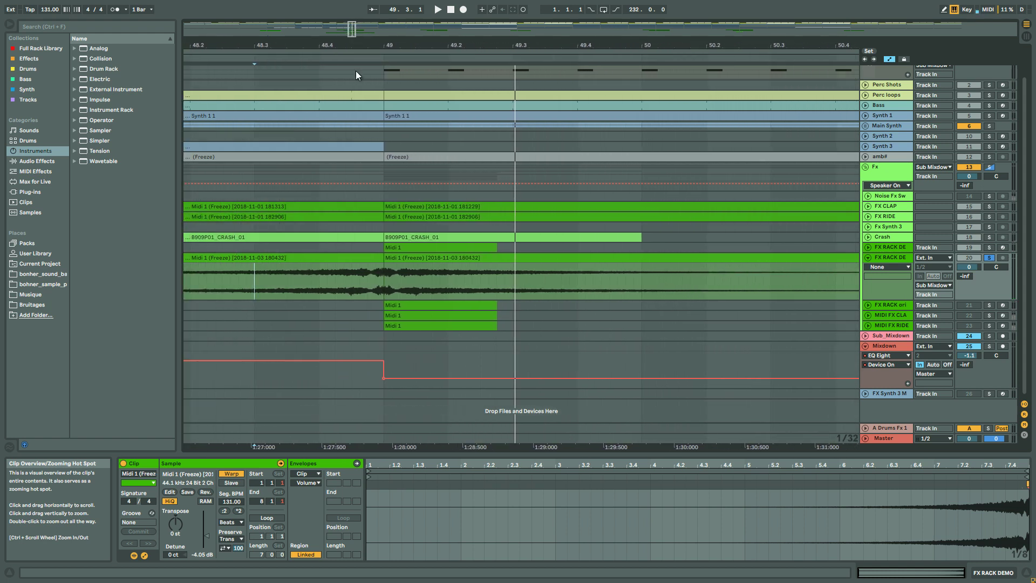
{"action": "left_click", "coordinate": [361, 279]}
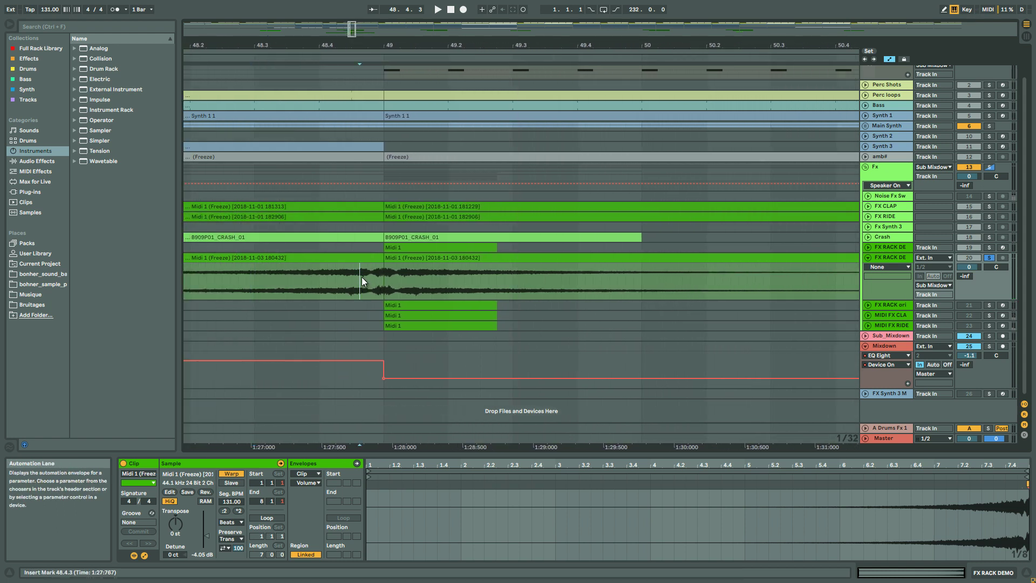
{"action": "left_click_drag", "start_coordinate": [362, 278], "coordinate": [412, 277]}
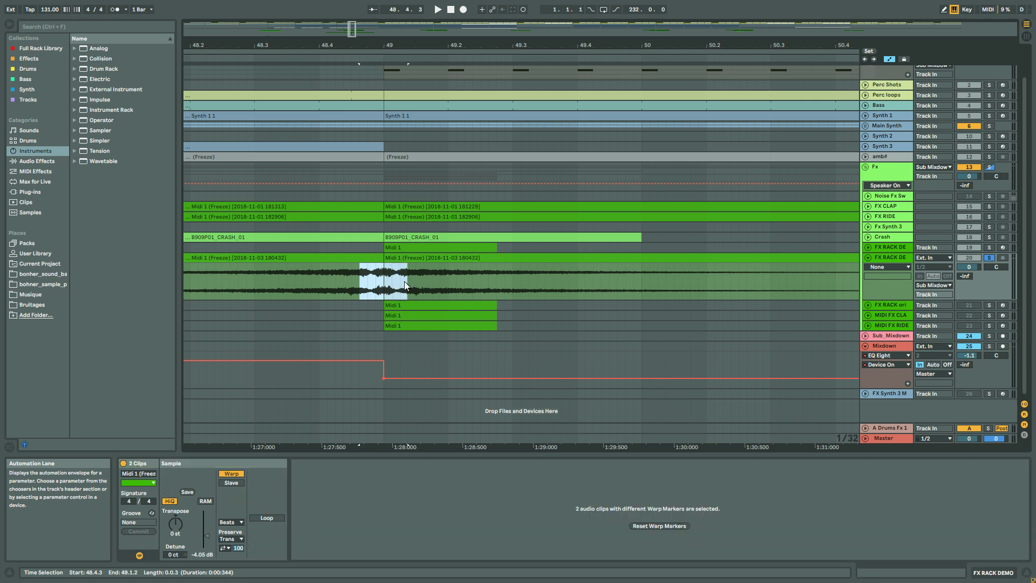
{"action": "left_click", "coordinate": [359, 259]}
{"action": "key", "text": "Delete"}
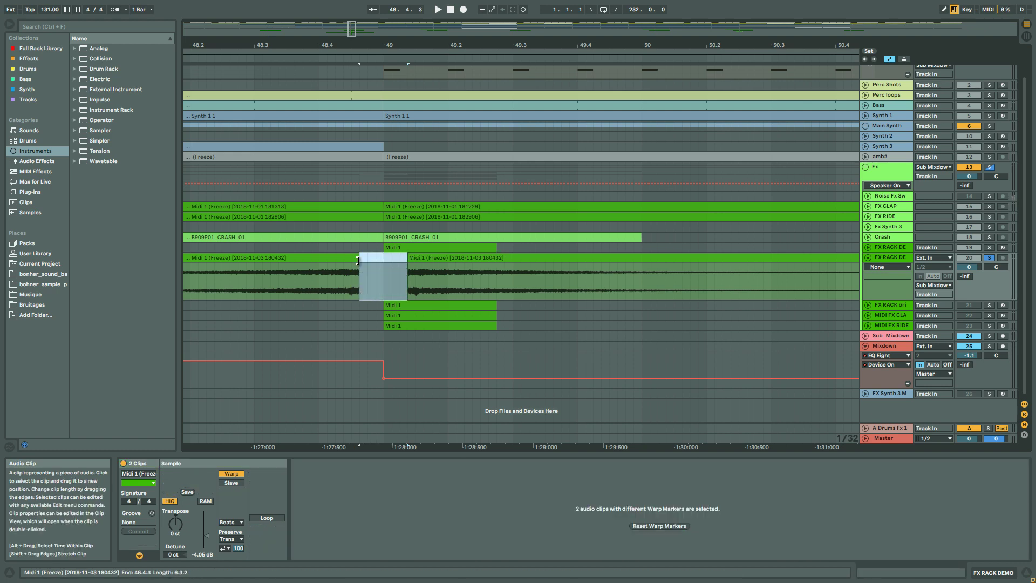
Step: Slide the reversed clip to meet bar 49 and play the transition from 48.3.1
{"action": "left_click_drag", "start_coordinate": [351, 260], "coordinate": [410, 263]}
{"action": "left_click", "coordinate": [264, 290]}
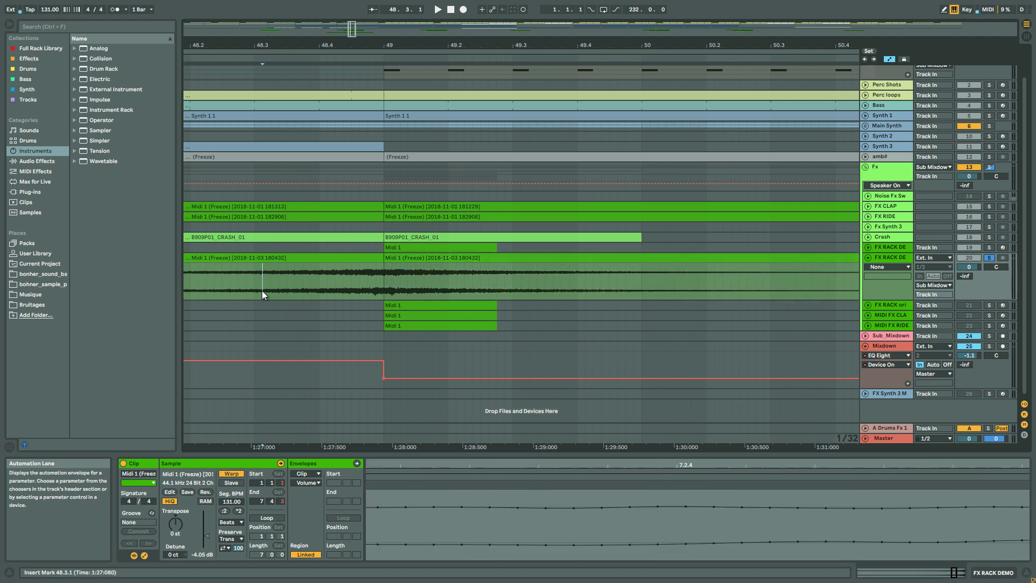
{"action": "key", "text": "space"}
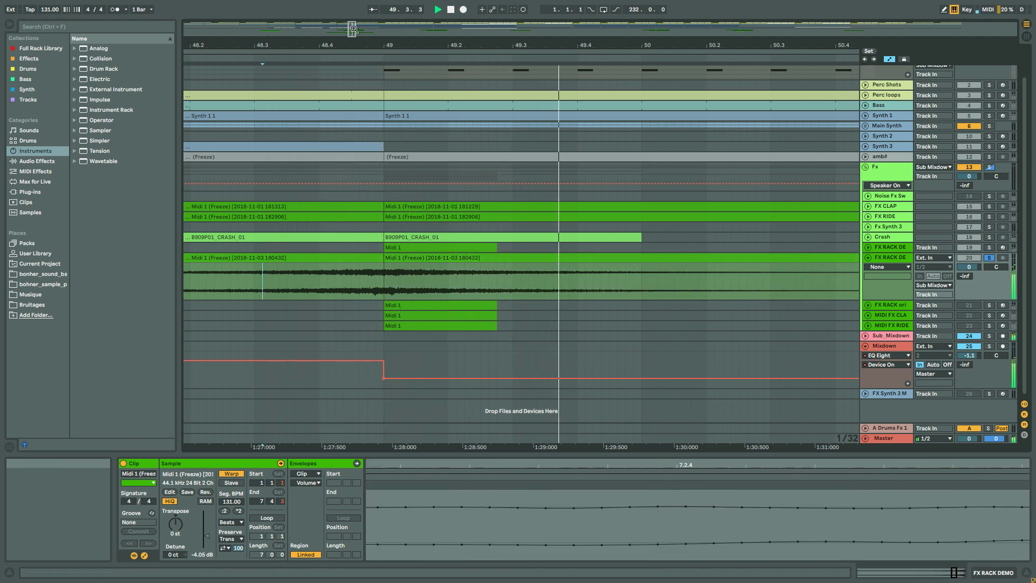
{"action": "key", "text": "space"}
{"action": "left_click_drag", "start_coordinate": [352, 32], "coordinate": [353, 31]}
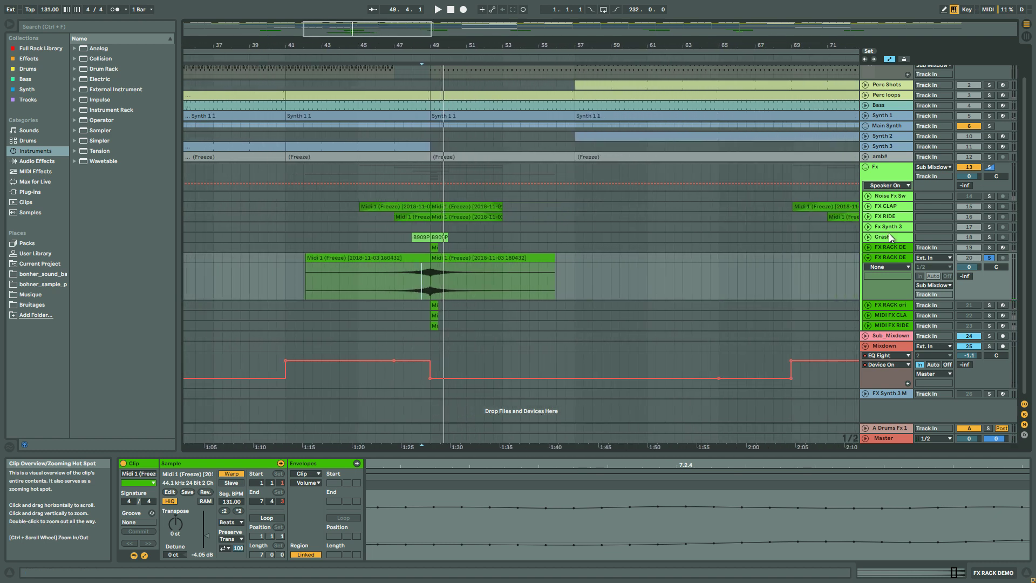
Step: Unfold and solo the FX CLAP track and play its transition
{"action": "left_click", "coordinate": [869, 206]}
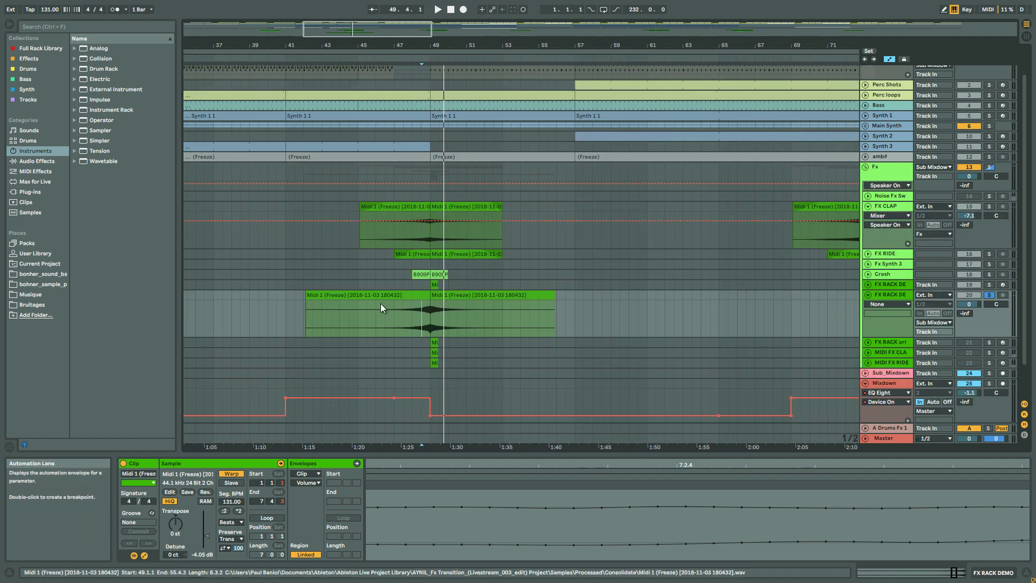
{"action": "left_click", "coordinate": [991, 206]}
{"action": "key", "text": "space"}
Step: Solo FX RACK DEMO from bar 48 instead, then stop and fold its lane
{"action": "key", "text": "space"}
{"action": "left_click", "coordinate": [413, 321]}
{"action": "left_click", "coordinate": [989, 295]}
{"action": "key", "text": "space"}
{"action": "mouse_move", "coordinate": [357, 28]}
{"action": "left_mouse_down"}
{"action": "mouse_move", "coordinate": [359, 47]}
{"action": "mouse_move", "coordinate": [372, 20]}
{"action": "left_mouse_up"}
{"action": "left_click", "coordinate": [867, 295]}
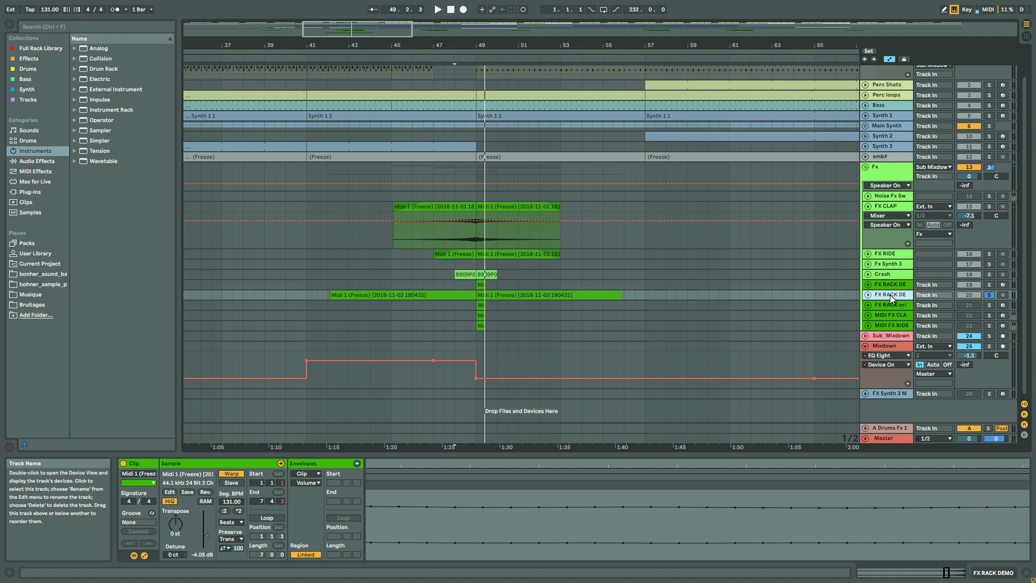
Step: Delete the duplicate FX RACK DEMO track, then solo FX RACK original and play from bar 49
{"action": "key", "text": "Delete"}
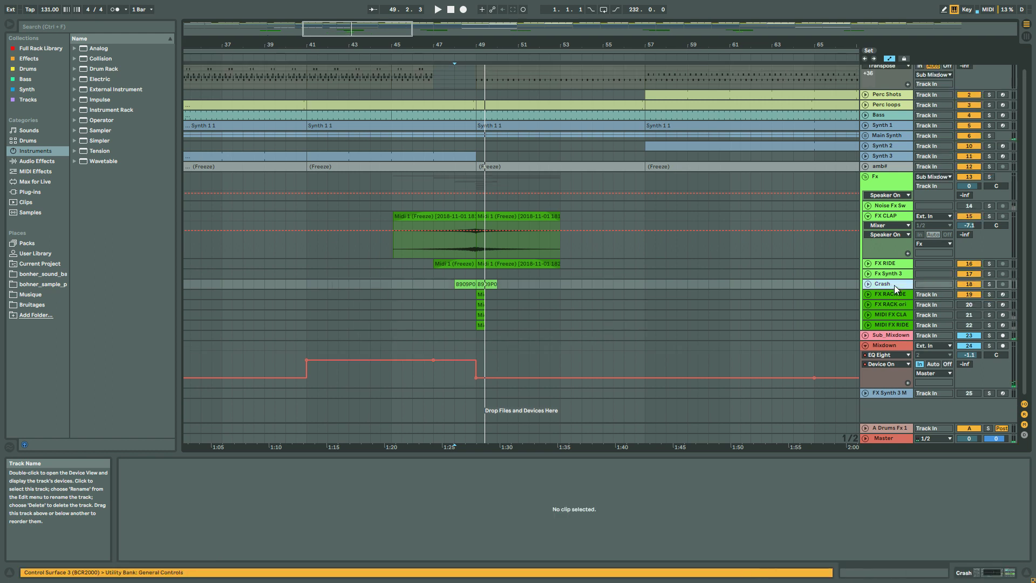
{"action": "left_click", "coordinate": [895, 293]}
{"action": "double_click", "coordinate": [889, 294]}
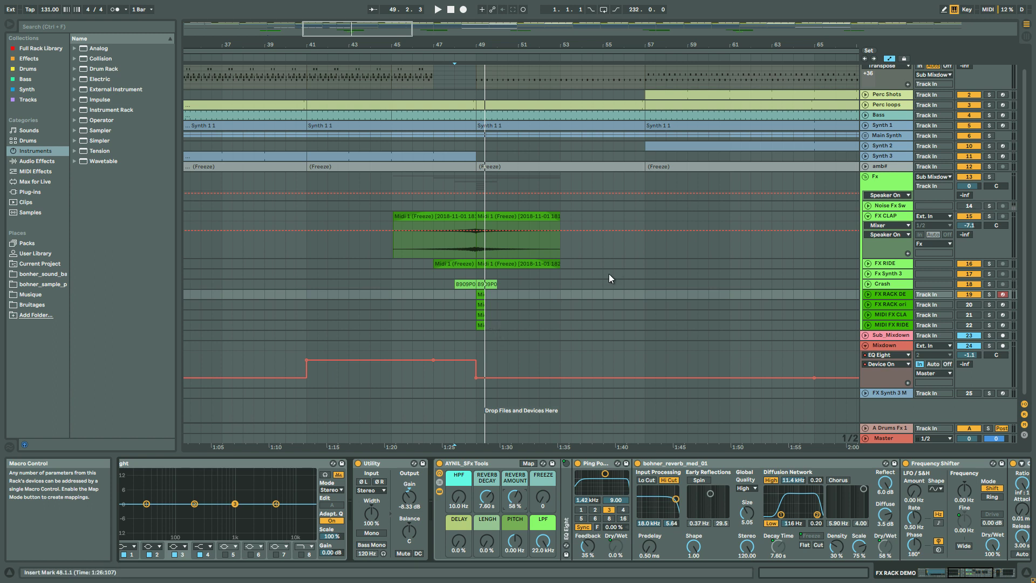
{"action": "left_click", "coordinate": [906, 305]}
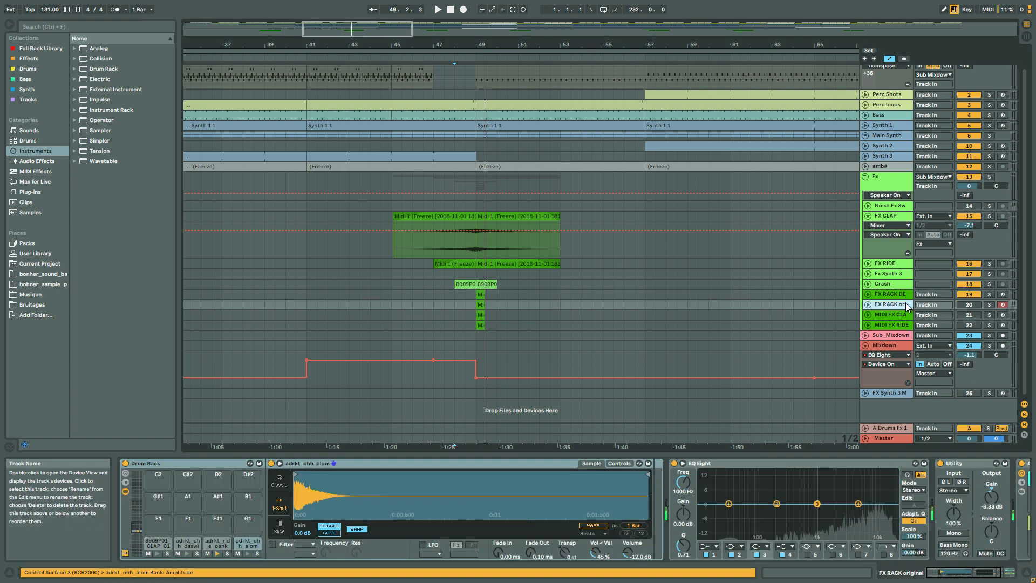
{"action": "left_click", "coordinate": [989, 305]}
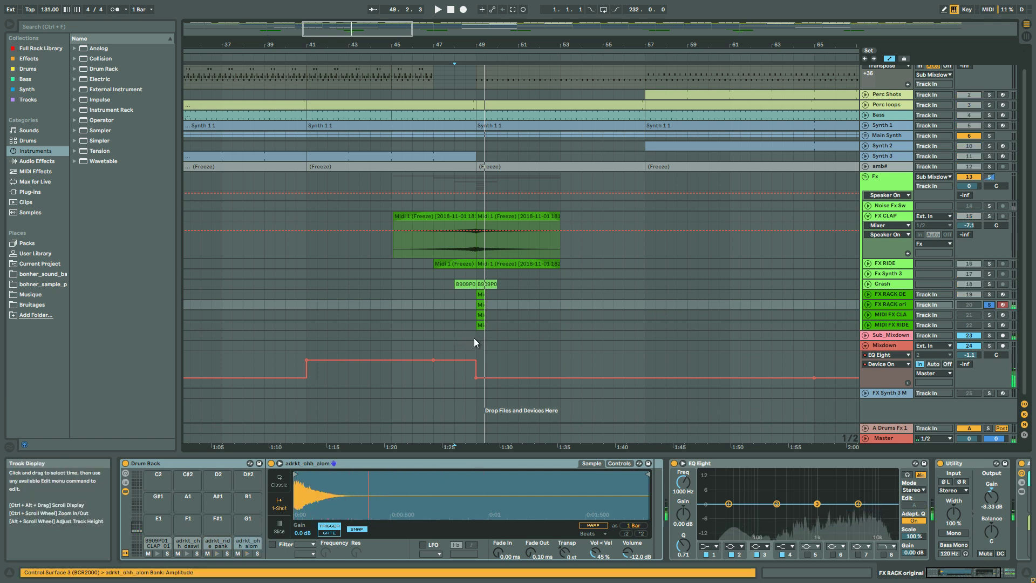
{"action": "left_click", "coordinate": [486, 305]}
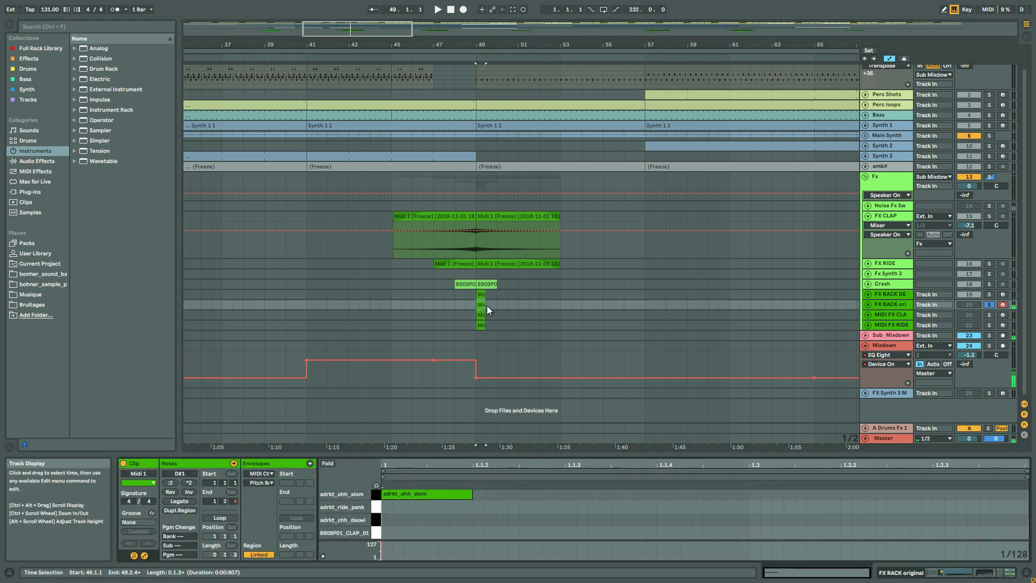
{"action": "key", "text": "space"}
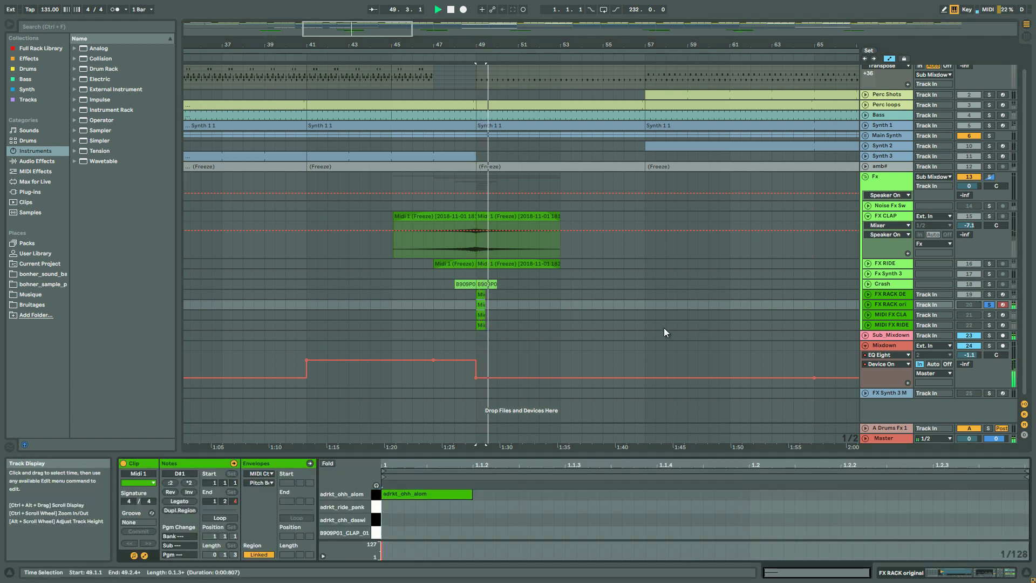
Step: Raise FX RACK original's SFx Tools LENGH macro to lengthen the reverb tail and audition it
{"action": "left_click", "coordinate": [900, 304]}
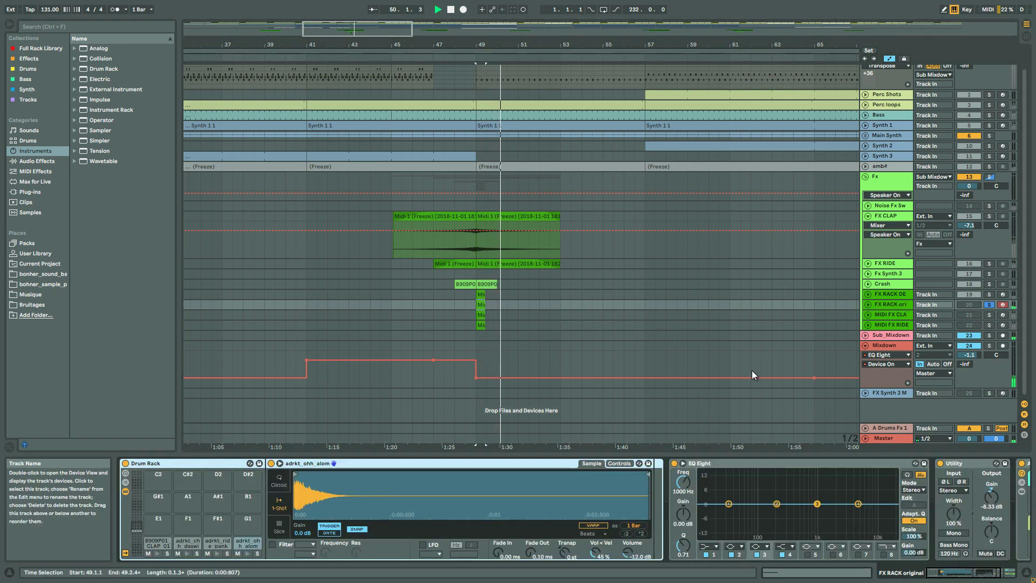
{"action": "left_click", "coordinate": [963, 576]}
{"action": "left_click_drag", "start_coordinate": [896, 550], "coordinate": [896, 534]}
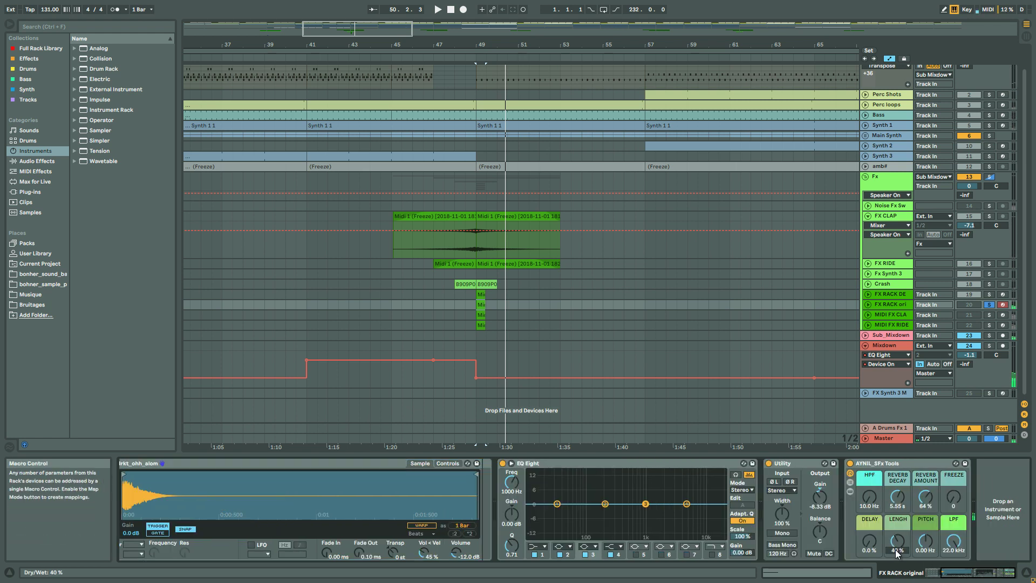
{"action": "key", "text": "space"}
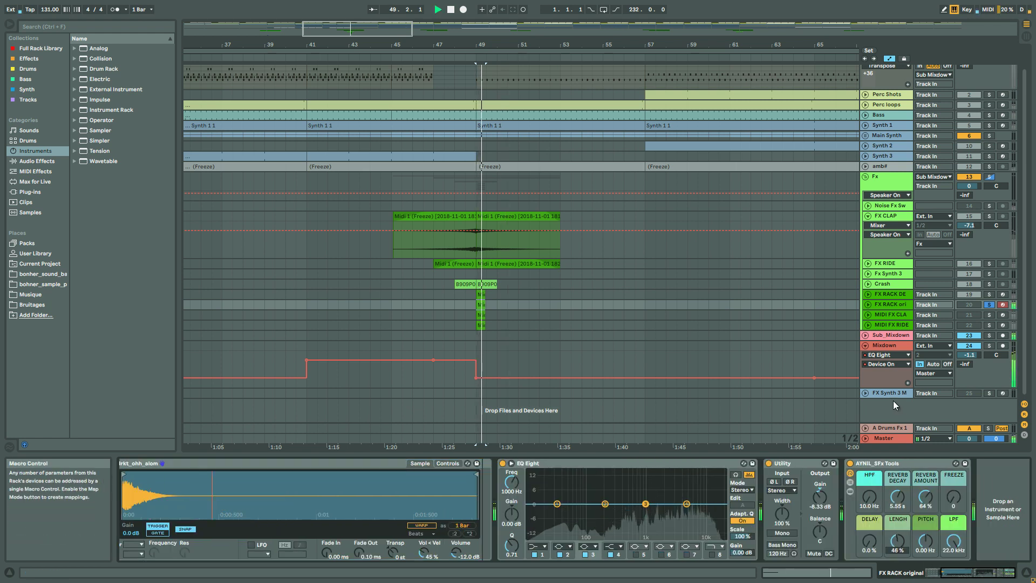
Step: Draw a PITCH automation ramp falling after bar 49 on FX RACK original and audition the sweep
{"action": "left_click", "coordinate": [869, 305]}
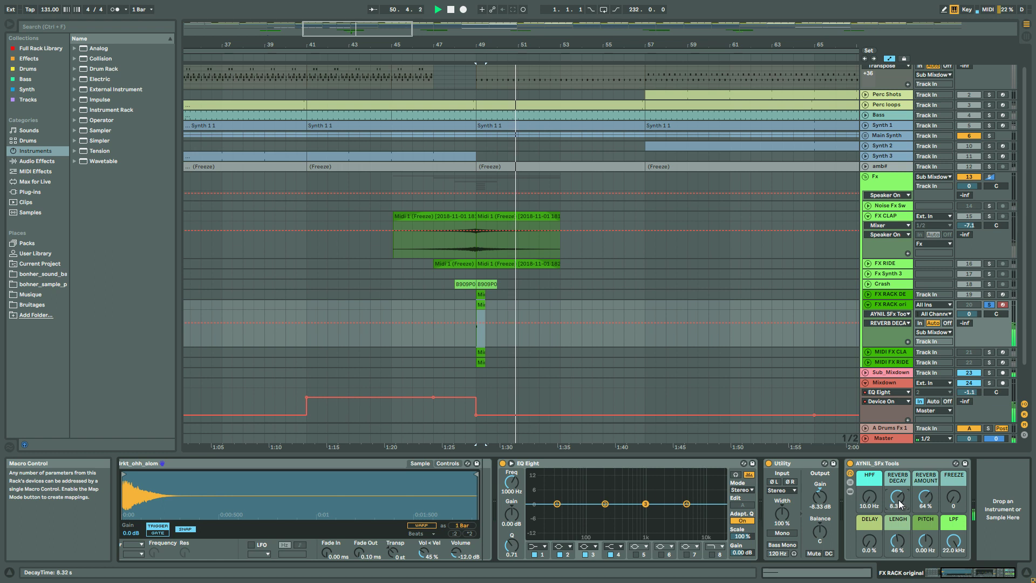
{"action": "key", "text": "space"}
{"action": "key", "text": "space"}
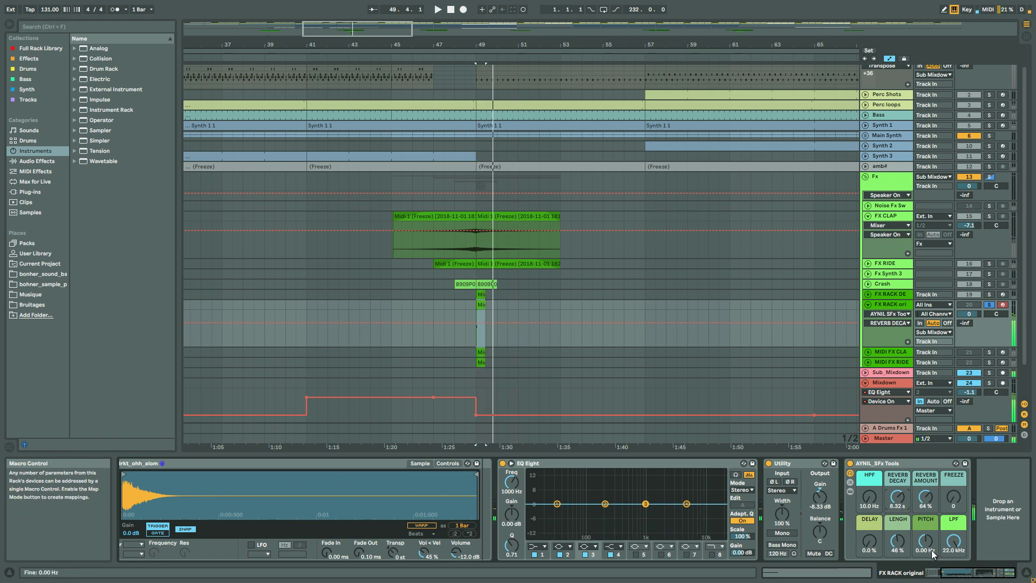
{"action": "key", "text": "space"}
{"action": "left_click", "coordinate": [477, 327]}
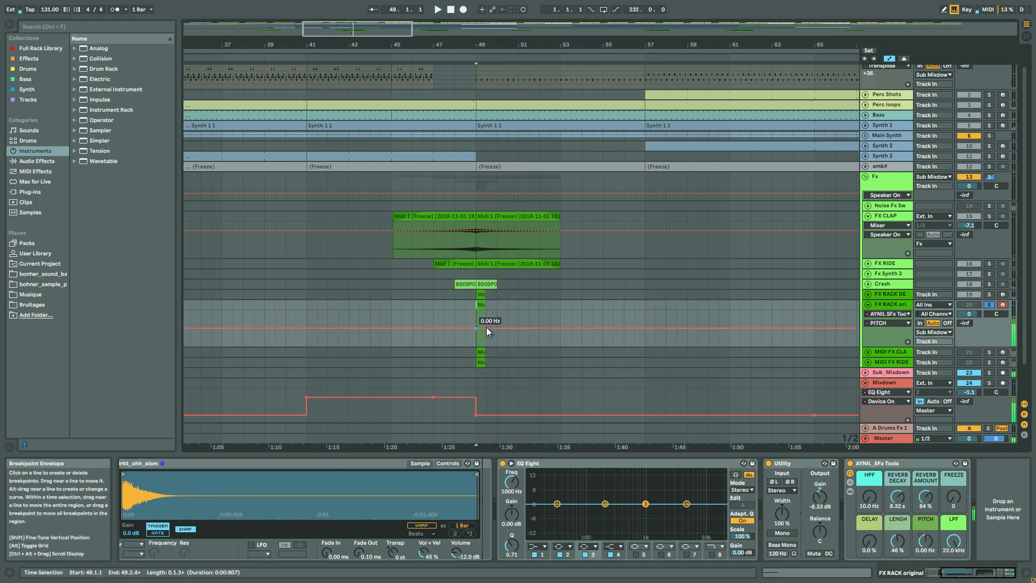
{"action": "left_click_drag", "start_coordinate": [558, 329], "coordinate": [561, 346]}
{"action": "key", "text": "space"}
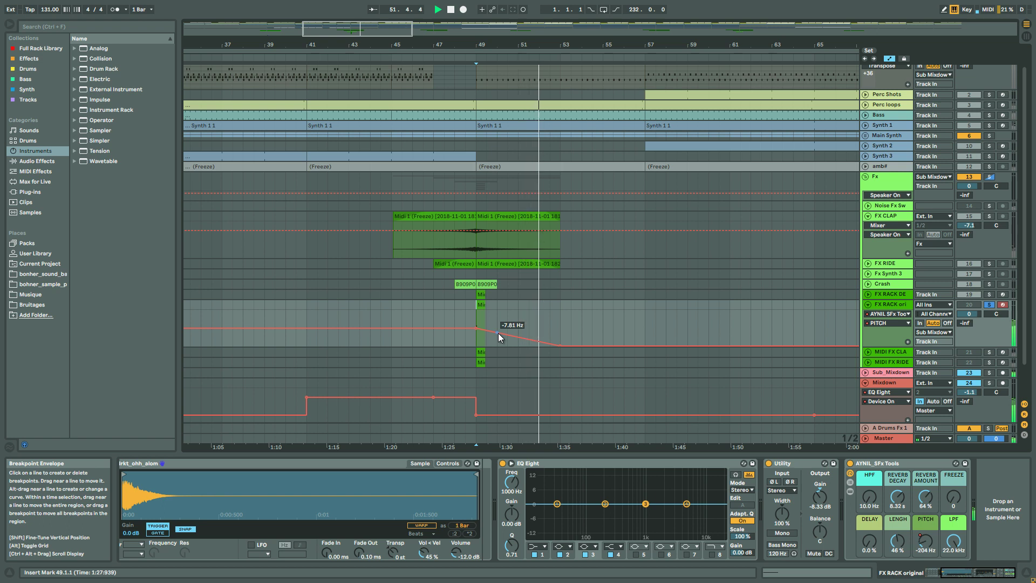
{"action": "left_click", "coordinate": [498, 333]}
{"action": "key", "text": "space"}
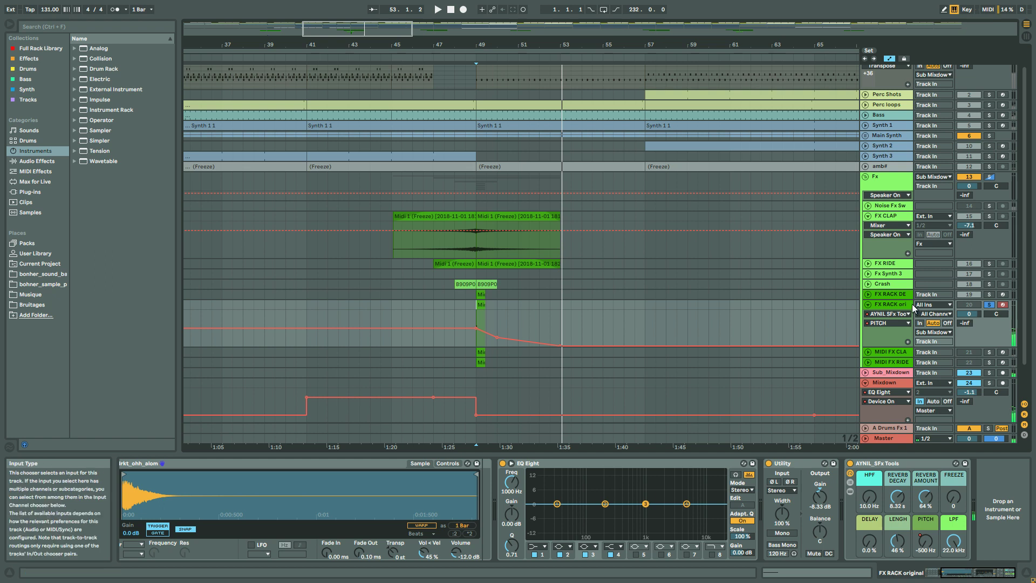
{"action": "left_click", "coordinate": [897, 306]}
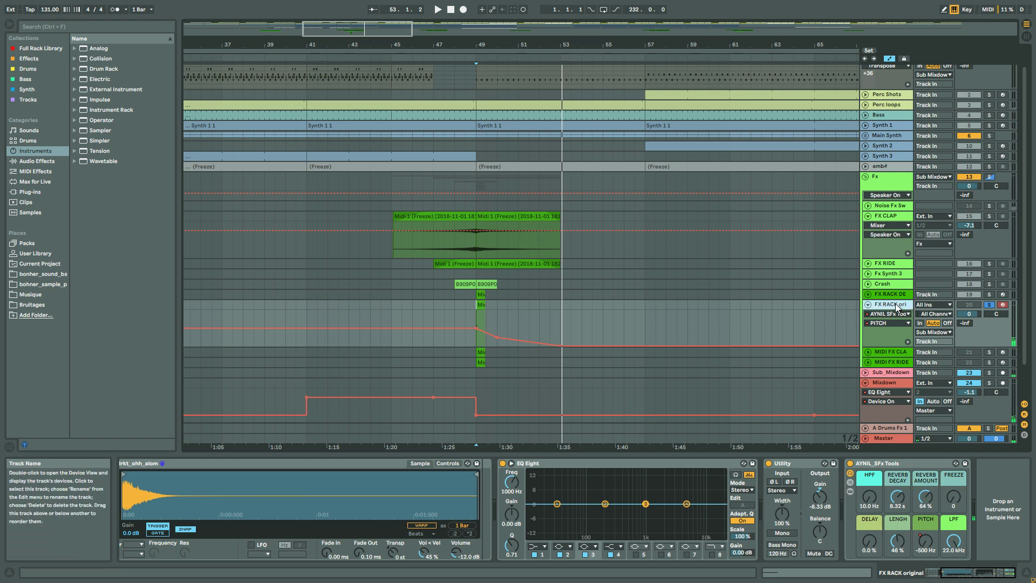
Step: Freeze the FX RACK original track and flatten it to audio
{"action": "right_click", "coordinate": [897, 306]}
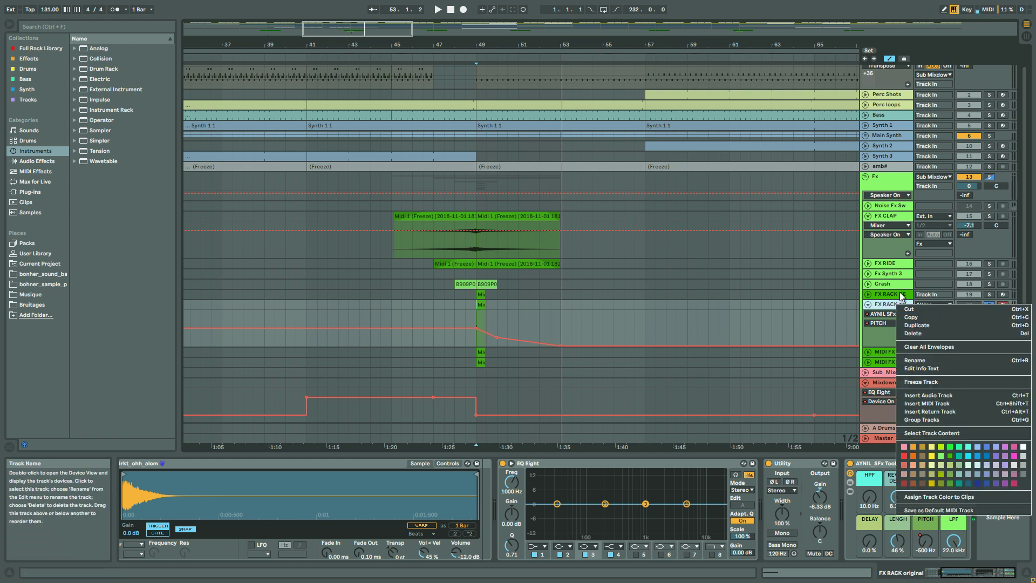
{"action": "left_click", "coordinate": [926, 386]}
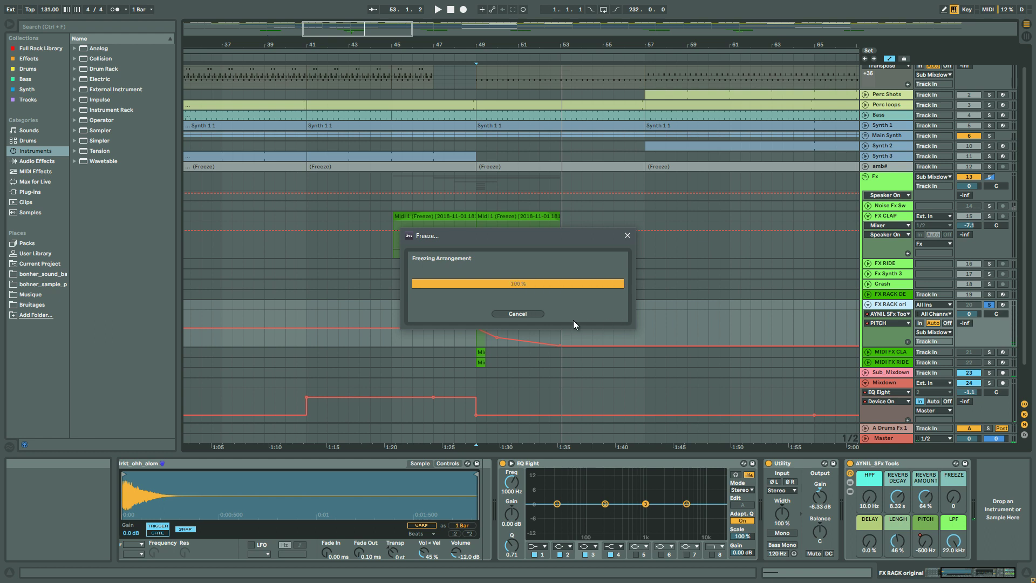
{"action": "right_click", "coordinate": [894, 306]}
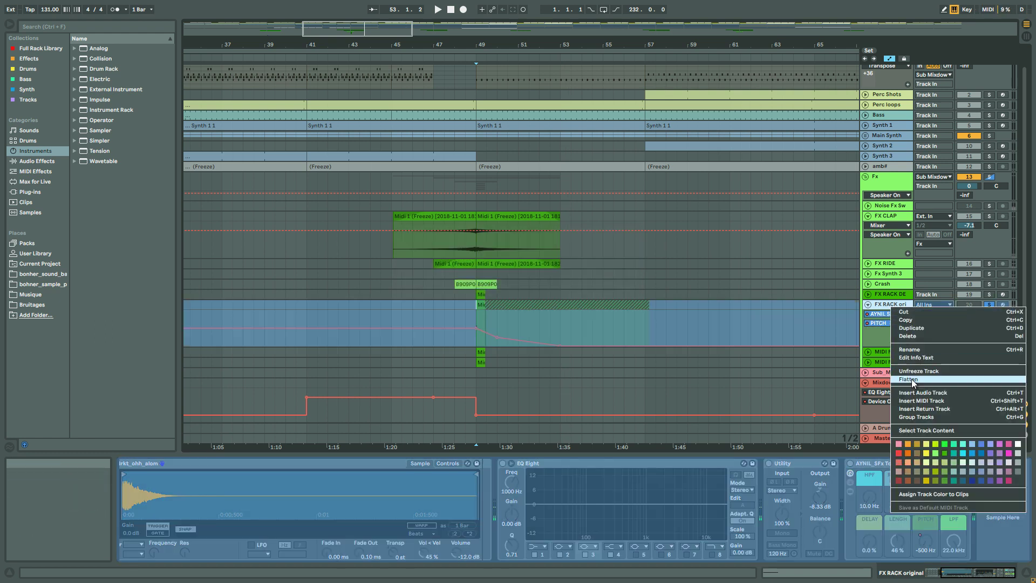
{"action": "left_click", "coordinate": [913, 380]}
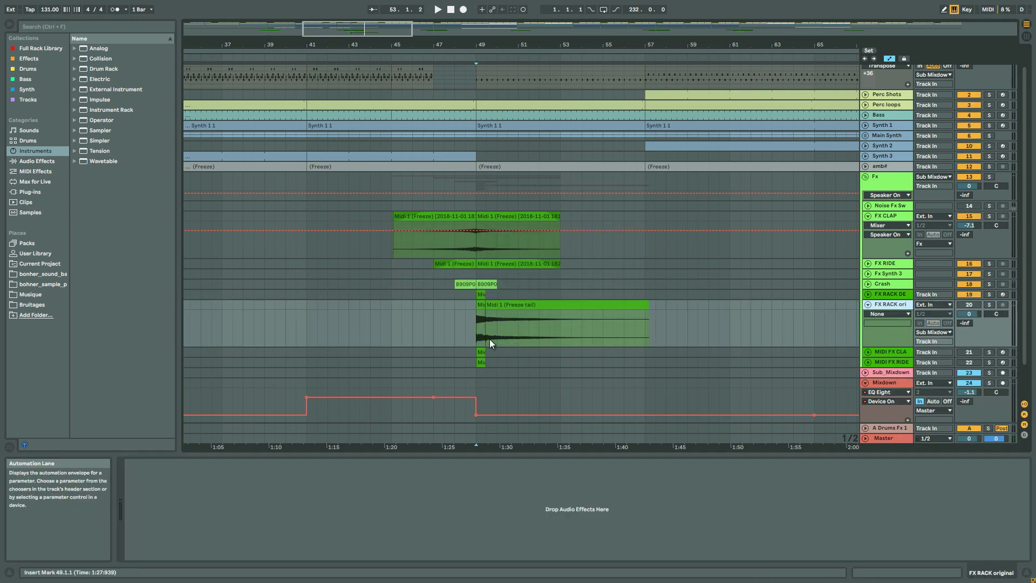
Step: Consolidate bars 49–57 into one clip, delete the leftover tail, and duplicate it to 57–65
{"action": "left_click_drag", "start_coordinate": [476, 336], "coordinate": [647, 304]}
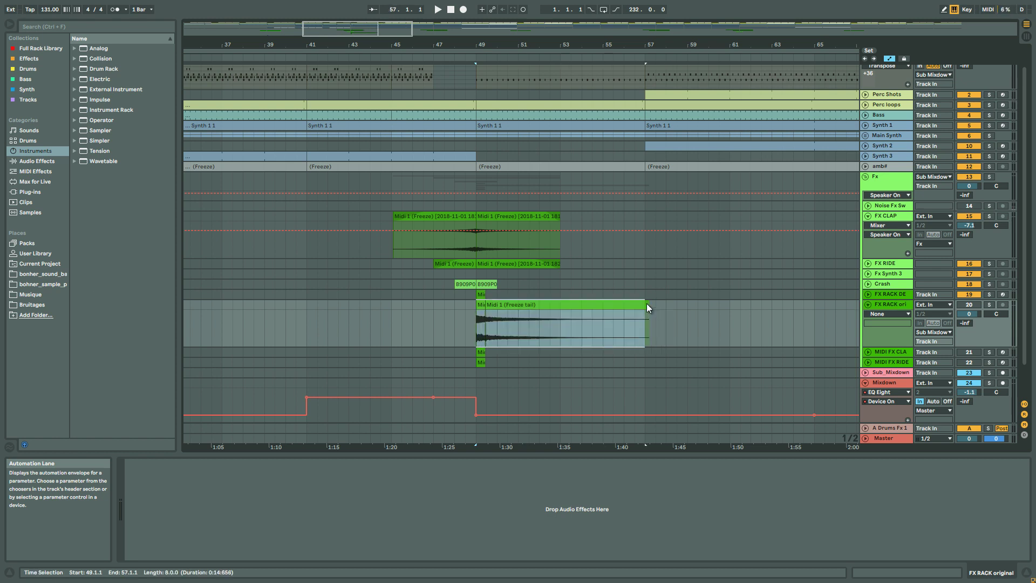
{"action": "key", "text": "ctrl+j"}
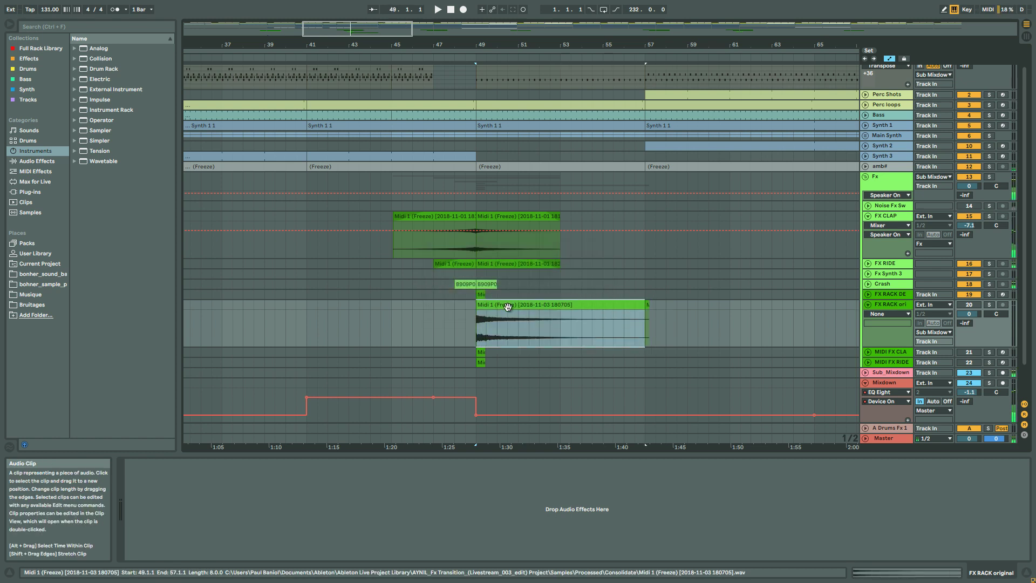
{"action": "left_click", "coordinate": [648, 304]}
{"action": "key", "text": "Delete"}
{"action": "left_click", "coordinate": [533, 303]}
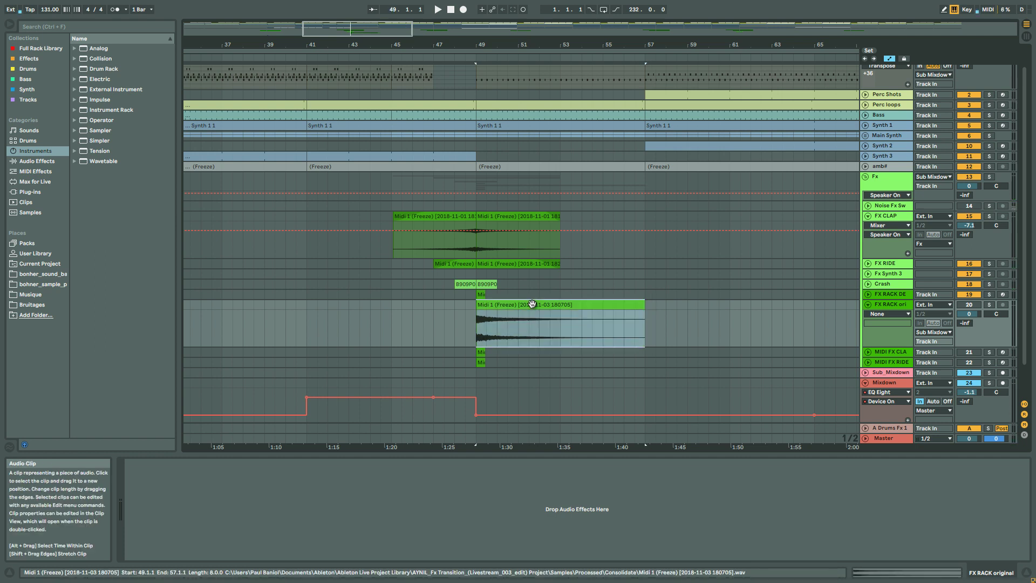
{"action": "key", "text": "ctrl+f"}
{"action": "key", "text": "ctrl+d"}
{"action": "key", "text": "ctrl+f"}
Step: Reverse the duplicated tail clip and move it to bars 41–49
{"action": "double_click", "coordinate": [673, 303]}
{"action": "key", "text": "r"}
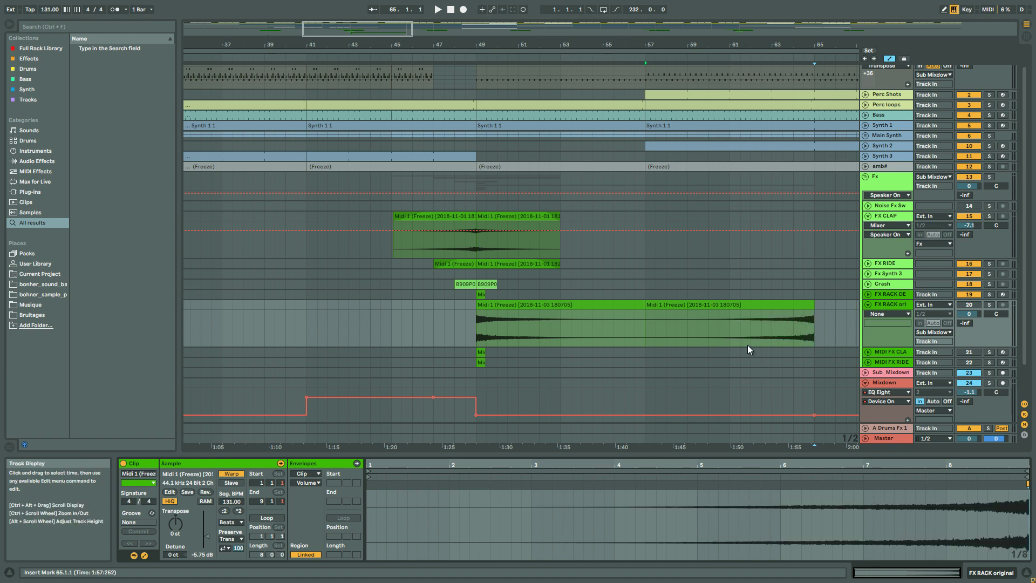
{"action": "left_click_drag", "start_coordinate": [769, 305], "coordinate": [451, 306]}
Step: Solo FX RACK original and play from bar 45 to hear the reverse swell into bar 49
{"action": "left_click", "coordinate": [402, 332]}
{"action": "left_click", "coordinate": [989, 304]}
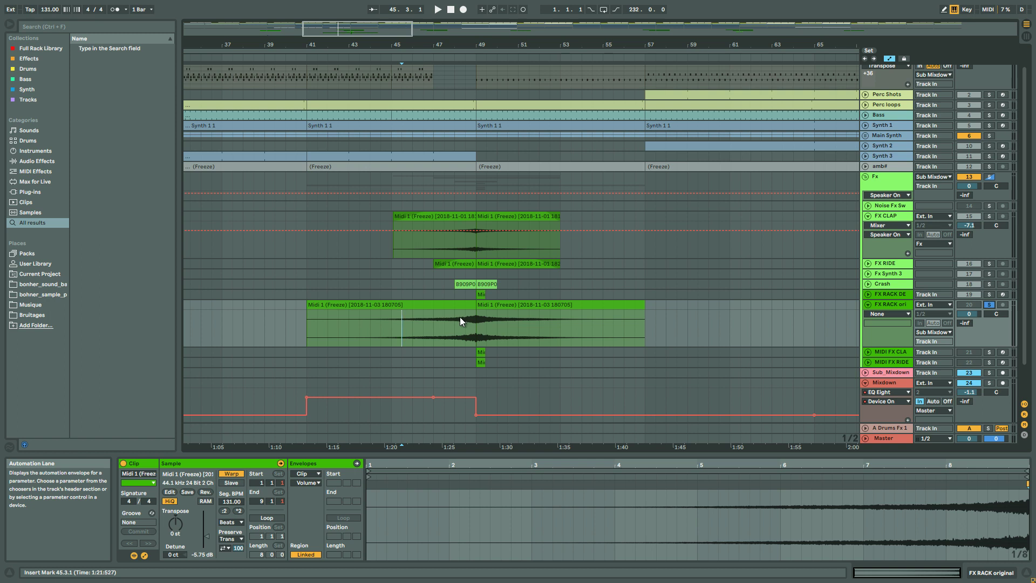
{"action": "key", "text": "space"}
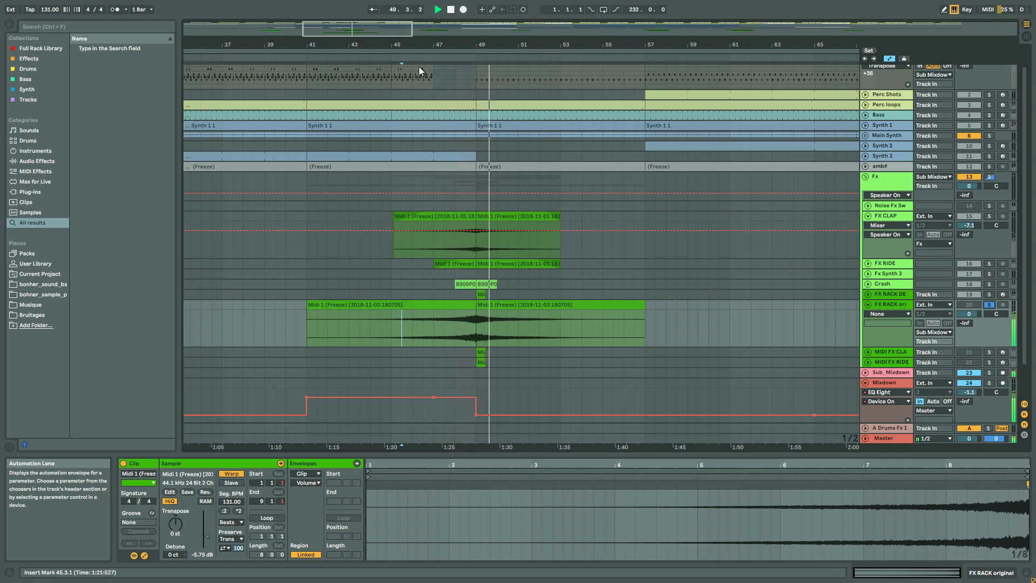
{"action": "left_click_drag", "start_coordinate": [364, 28], "coordinate": [365, 40]}
{"action": "key", "text": "space"}
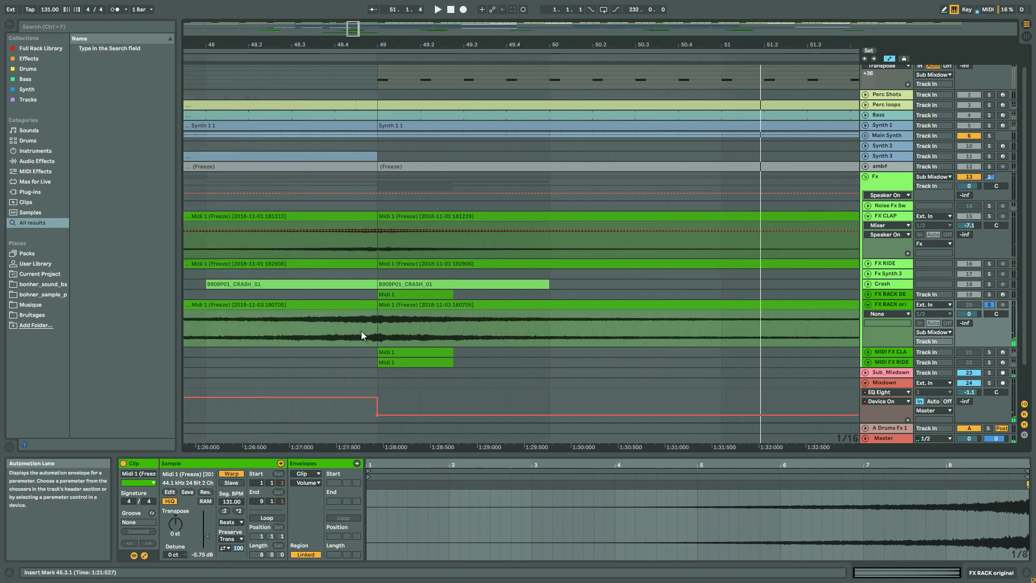
Step: Delete the tiny audio slice just before bar 49 at the clip join, then play back the join
{"action": "left_click_drag", "start_coordinate": [364, 328], "coordinate": [399, 306]}
{"action": "key", "text": "Delete"}
{"action": "left_click", "coordinate": [196, 329]}
{"action": "key", "text": "space"}
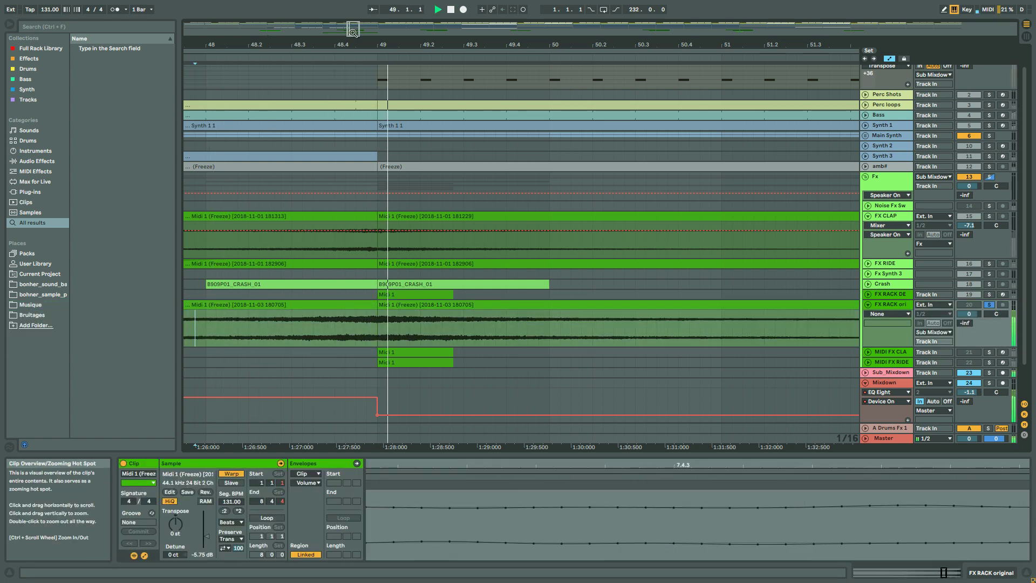
{"action": "left_click_drag", "start_coordinate": [354, 32], "coordinate": [354, 3]}
{"action": "key", "text": "space"}
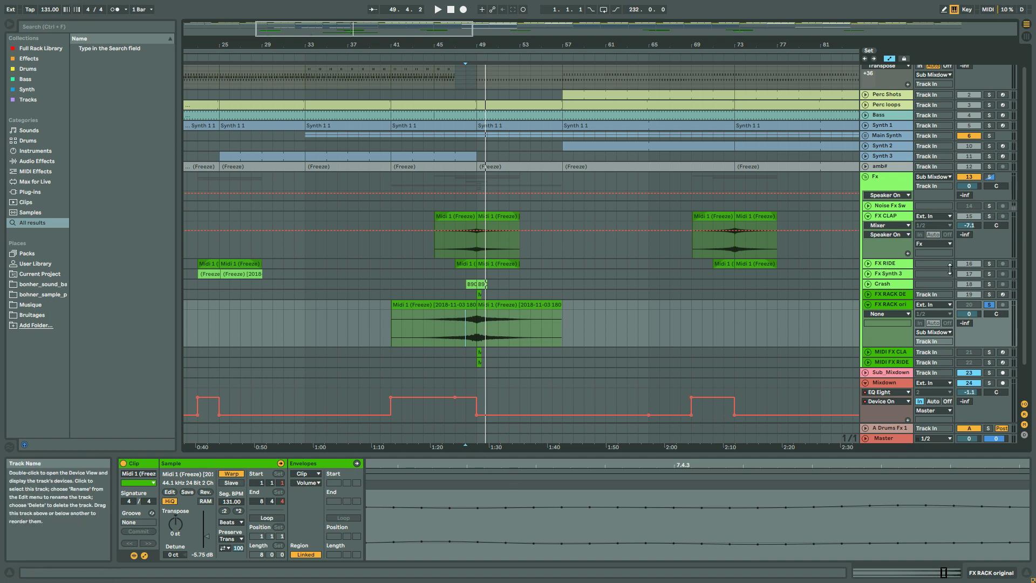
Step: Solo and expand FX RIDE, then play it from bar 48
{"action": "left_click", "coordinate": [989, 264]}
{"action": "left_click", "coordinate": [868, 263]}
{"action": "left_click", "coordinate": [466, 297]}
{"action": "key", "text": "space"}
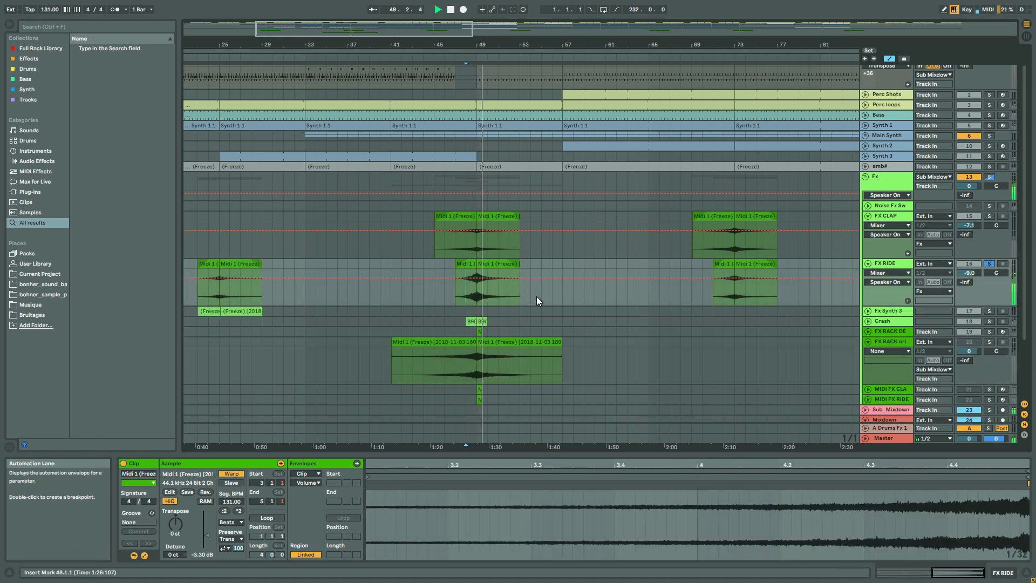
{"action": "key", "text": "space"}
Step: Fold the FX rack, FX RIDE and FX CLAP tracks, unsolo FX RIDE, and resume playback
{"action": "scroll", "coordinate": [898, 303], "scroll_direction": "down", "scroll_amount": 3}
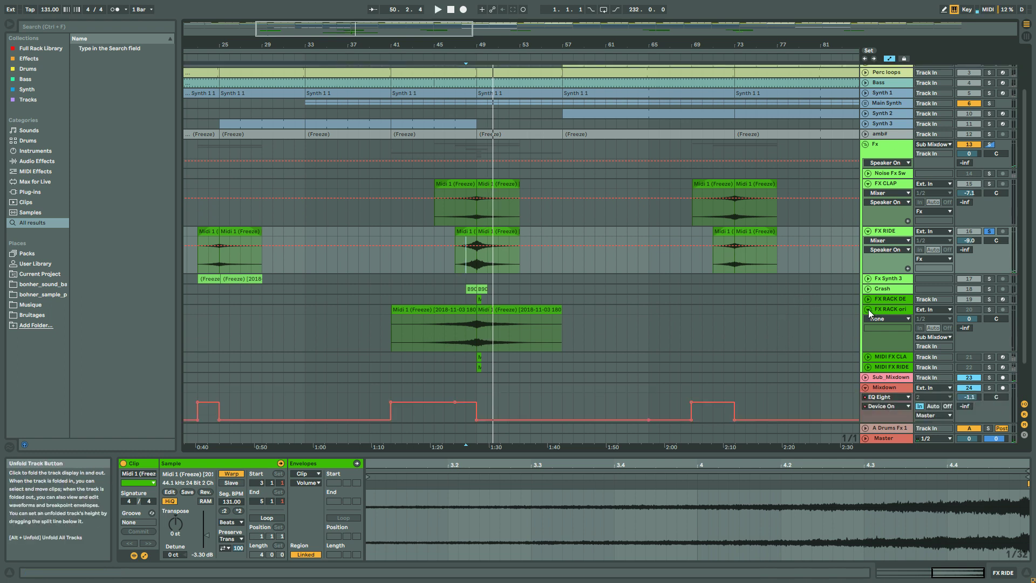
{"action": "left_click", "coordinate": [869, 309]}
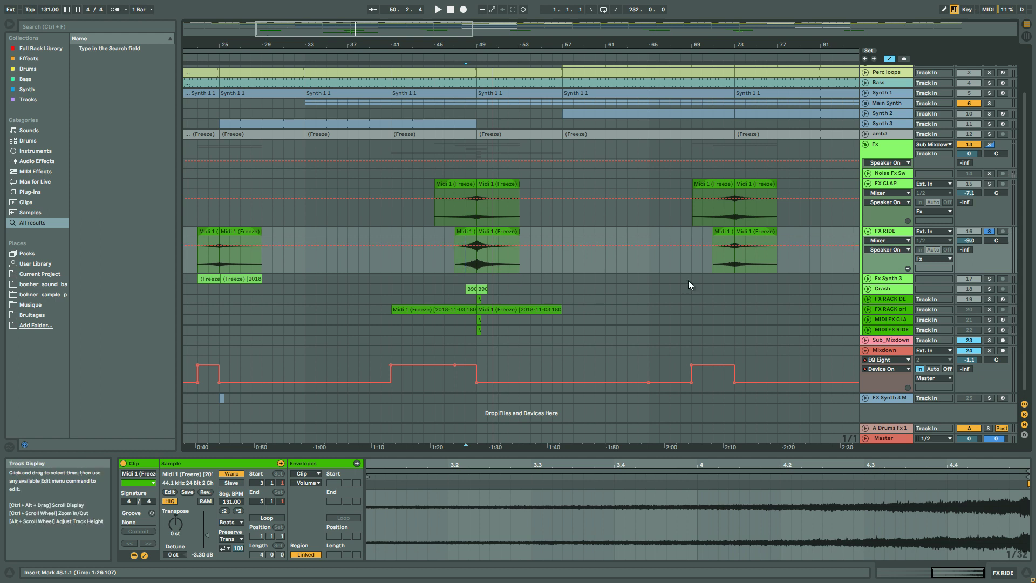
{"action": "left_click", "coordinate": [989, 231]}
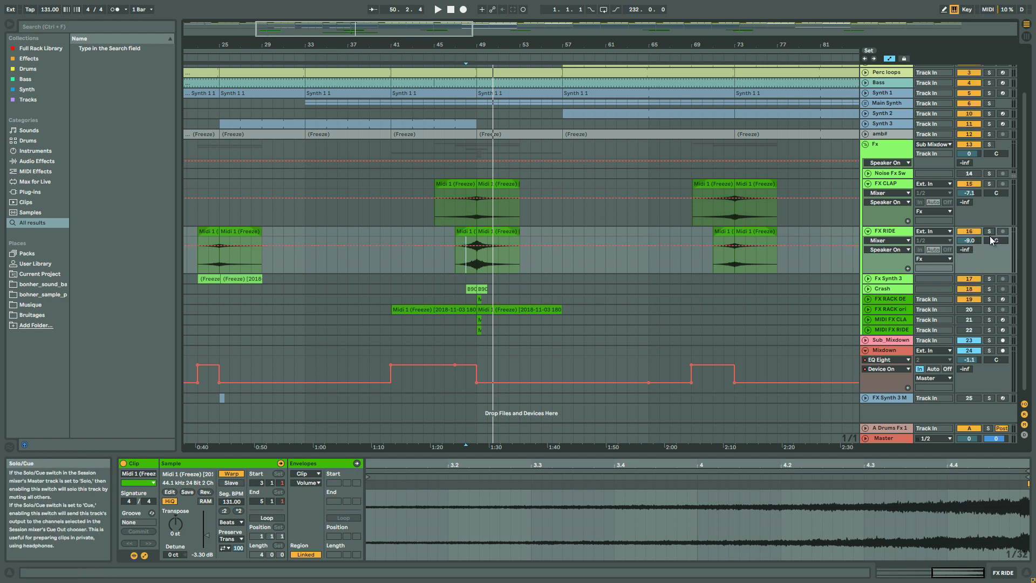
{"action": "left_click", "coordinate": [868, 231]}
{"action": "left_click", "coordinate": [867, 185]}
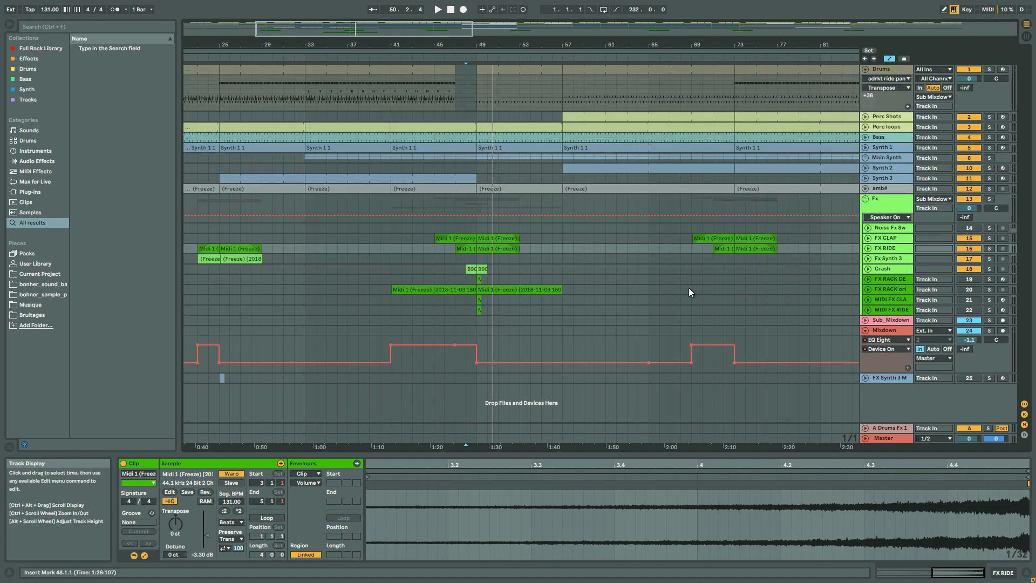
{"action": "left_click", "coordinate": [453, 280]}
{"action": "key", "text": "space"}
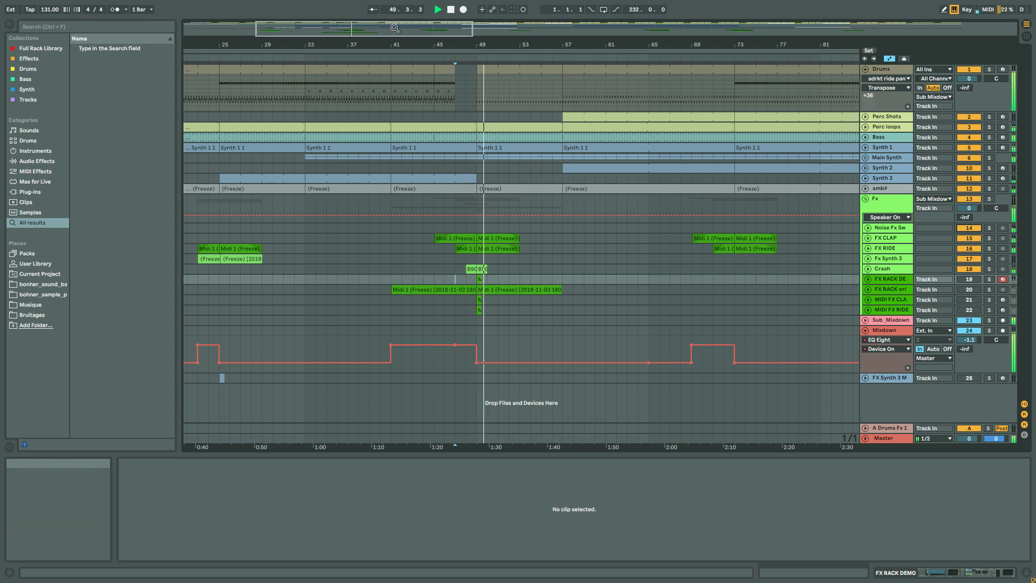
Step: Zoom out, stop playback, and restart it from bar 71
{"action": "left_click_drag", "start_coordinate": [400, 33], "coordinate": [470, 40]}
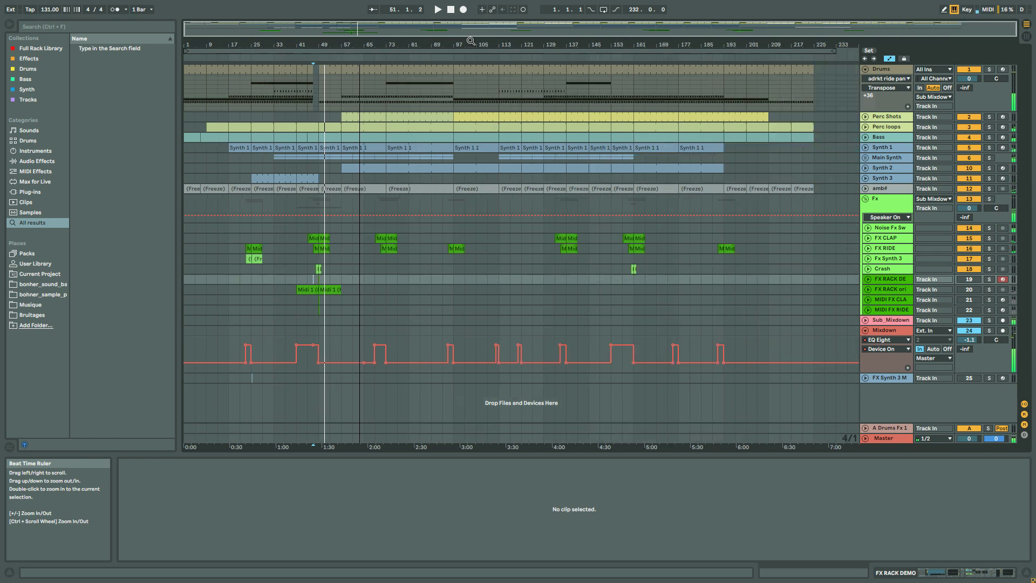
{"action": "left_click", "coordinate": [361, 298]}
{"action": "key", "text": "space"}
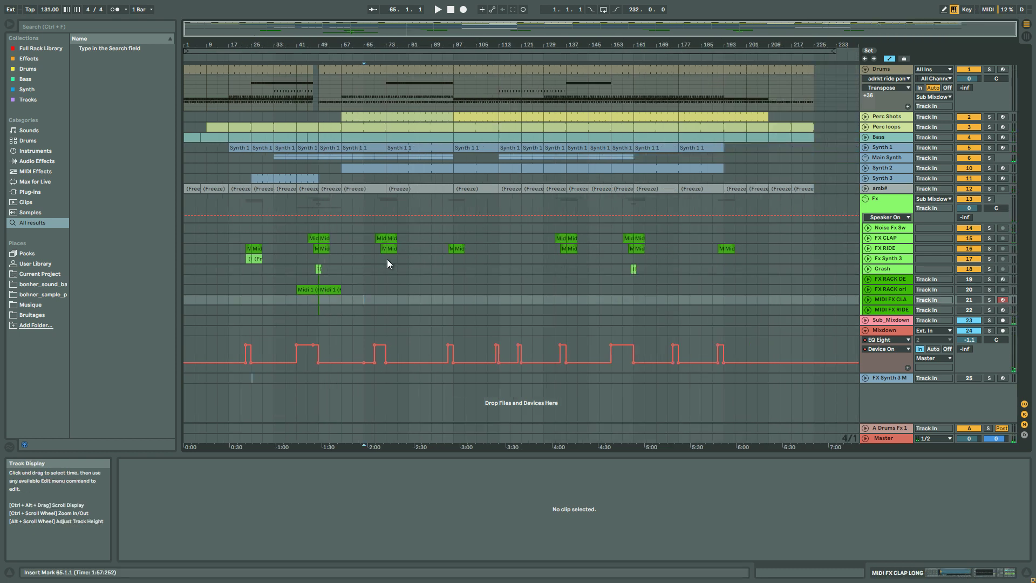
{"action": "left_click", "coordinate": [384, 268]}
{"action": "left_click_drag", "start_coordinate": [406, 34], "coordinate": [408, 39]}
{"action": "left_click", "coordinate": [416, 365]}
{"action": "key", "text": "space"}
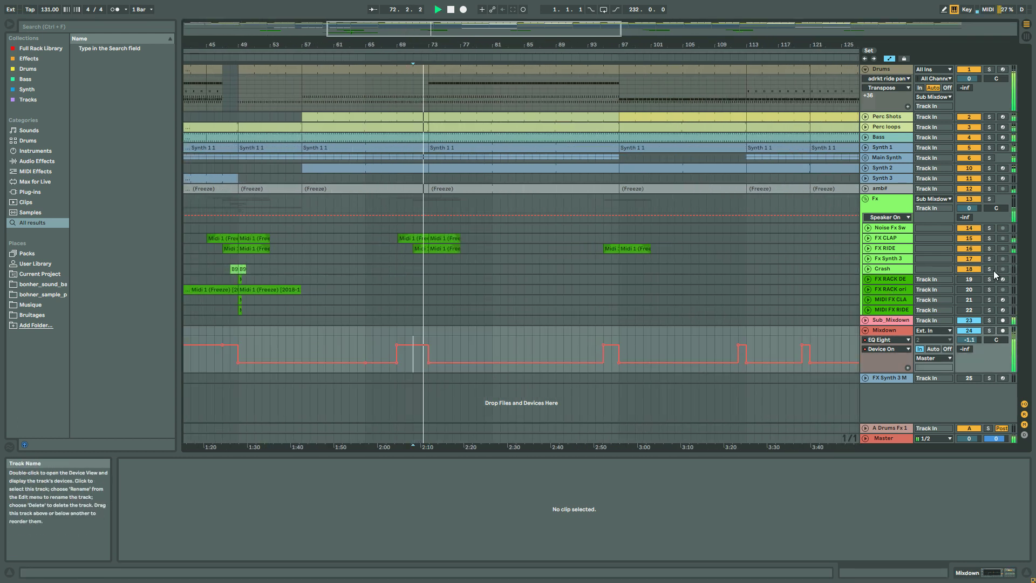
Step: Jump playback to bars 96, 157, 192 and 209 to audition later transitions
{"action": "left_click", "coordinate": [610, 369]}
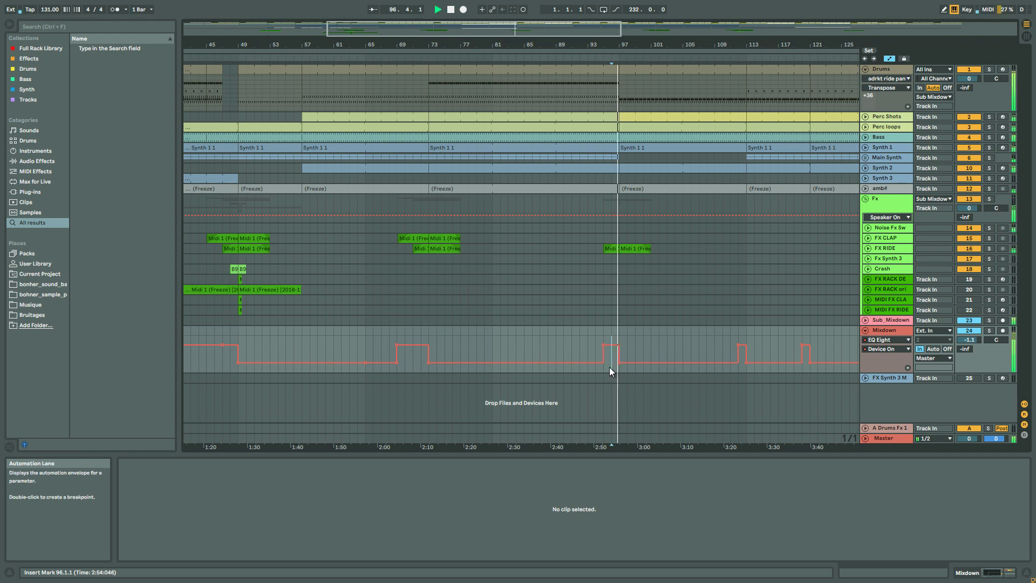
{"action": "left_click_drag", "start_coordinate": [507, 30], "coordinate": [508, 33]}
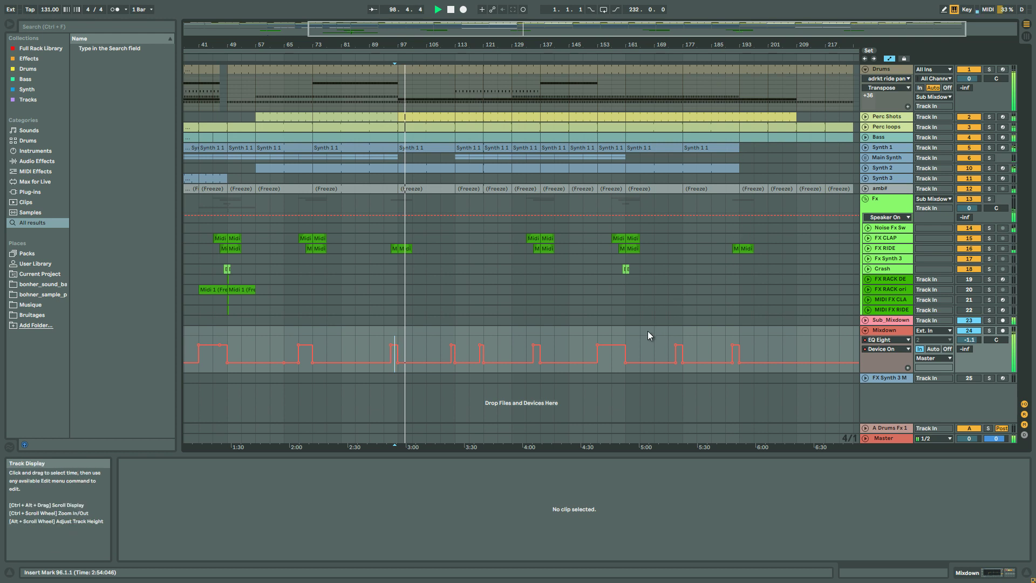
{"action": "left_click", "coordinate": [618, 357]}
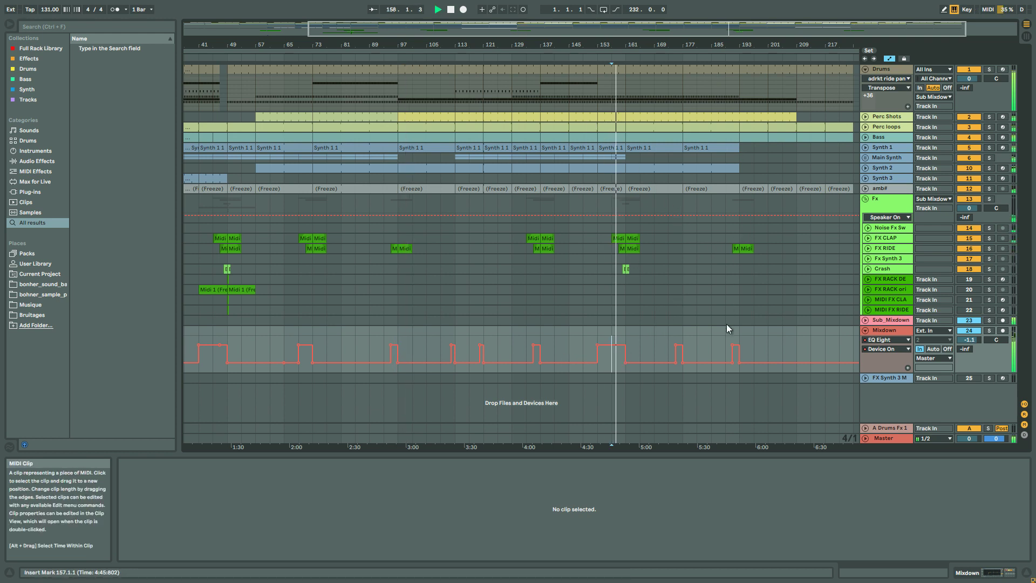
{"action": "left_click_drag", "start_coordinate": [529, 28], "coordinate": [688, 41]}
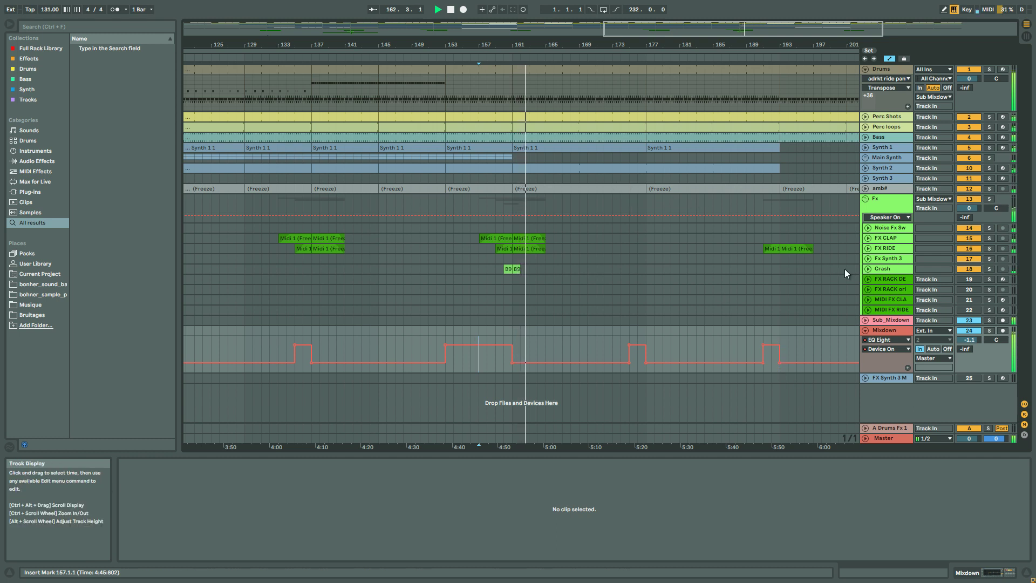
{"action": "left_click", "coordinate": [772, 364]}
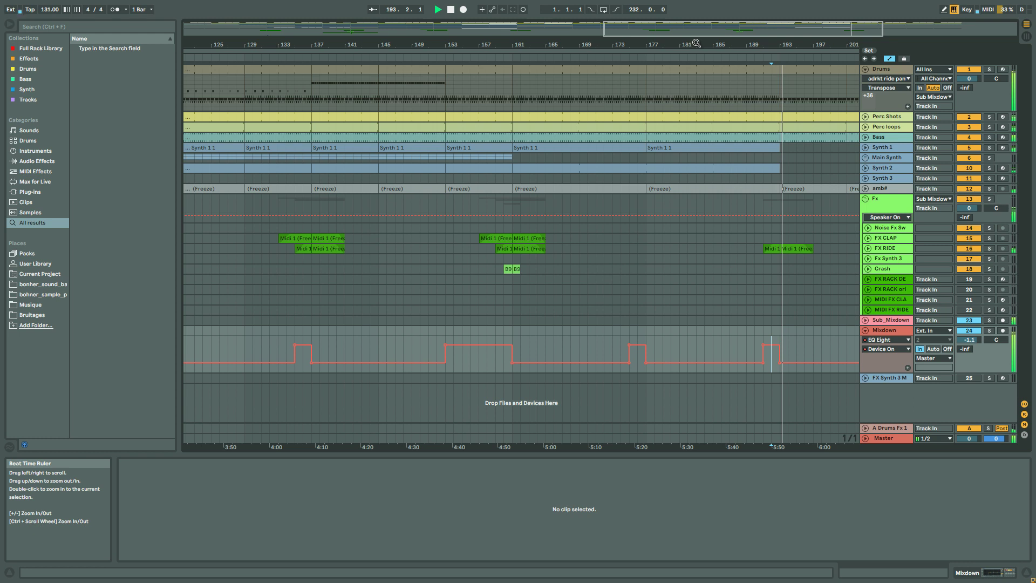
{"action": "left_click_drag", "start_coordinate": [693, 37], "coordinate": [695, 33]}
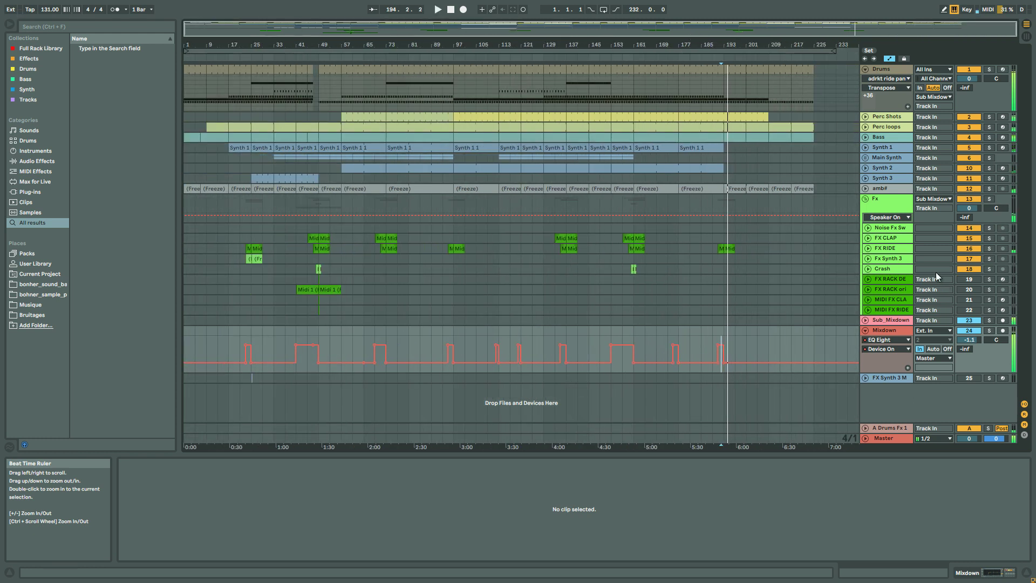
{"action": "left_click", "coordinate": [769, 347]}
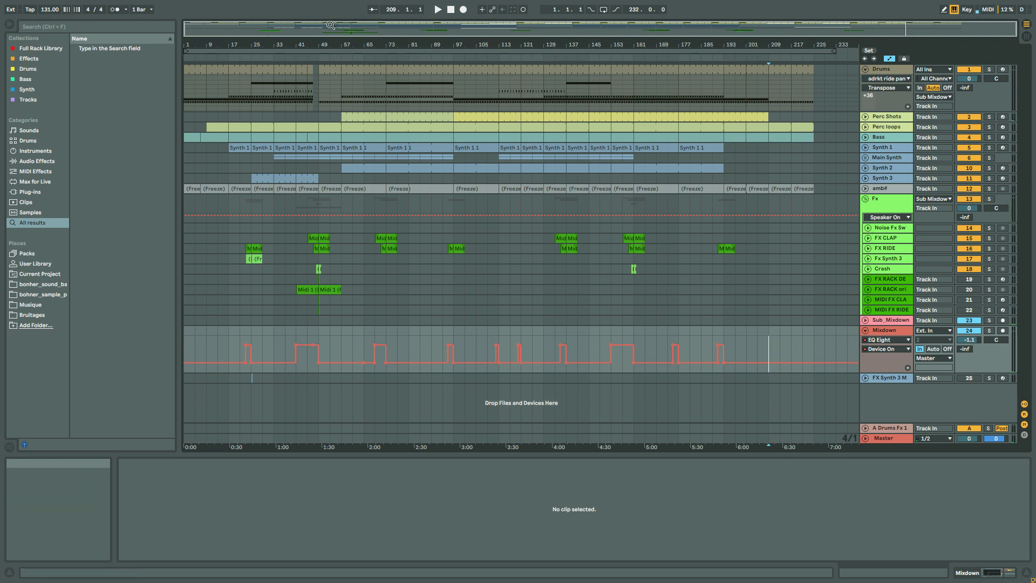
Step: Inspect the Drums clip at bar 45 and set the insert point at bar 109
{"action": "left_click_drag", "start_coordinate": [331, 26], "coordinate": [330, 32]}
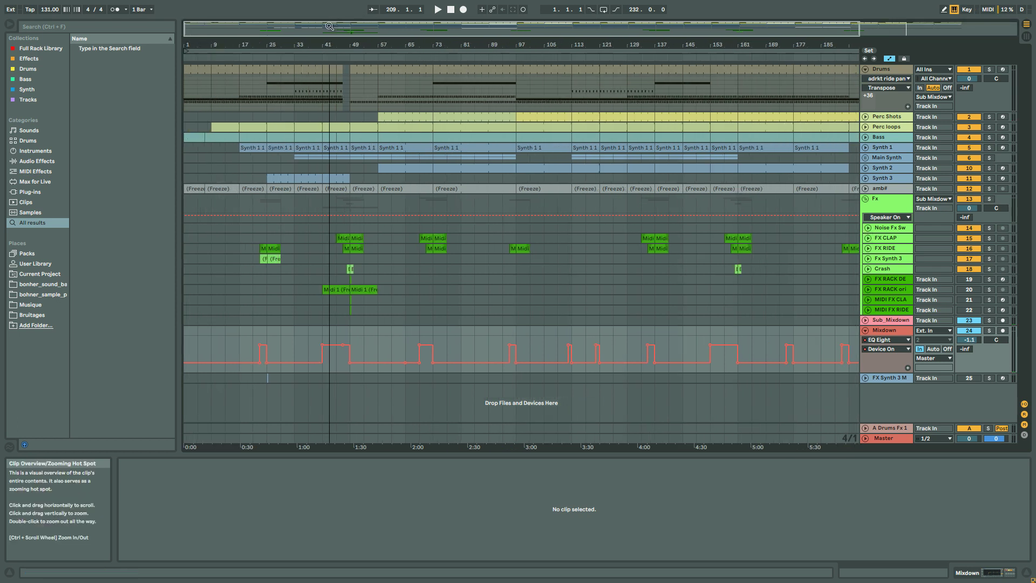
{"action": "left_click", "coordinate": [344, 69]}
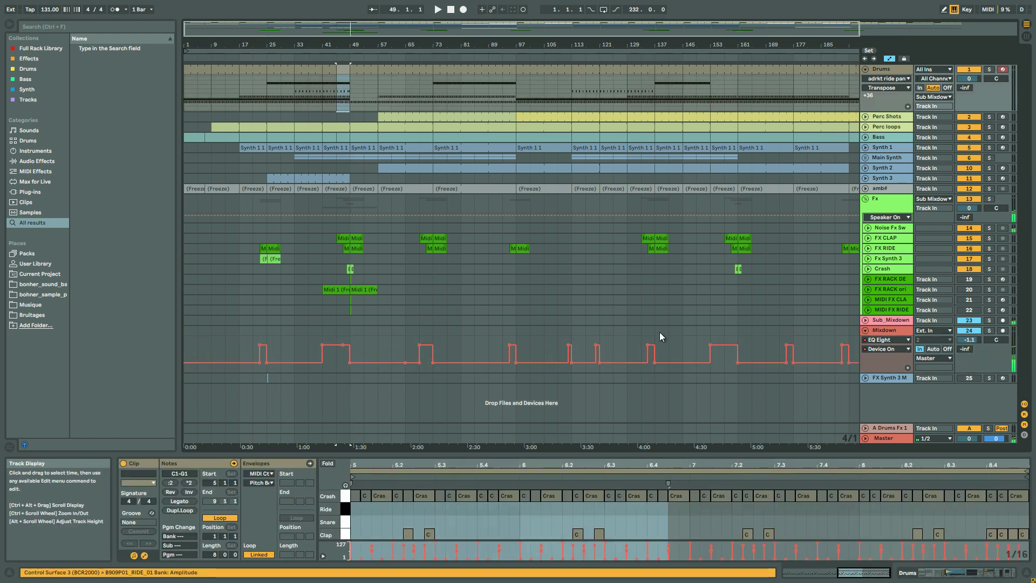
{"action": "left_click", "coordinate": [546, 350]}
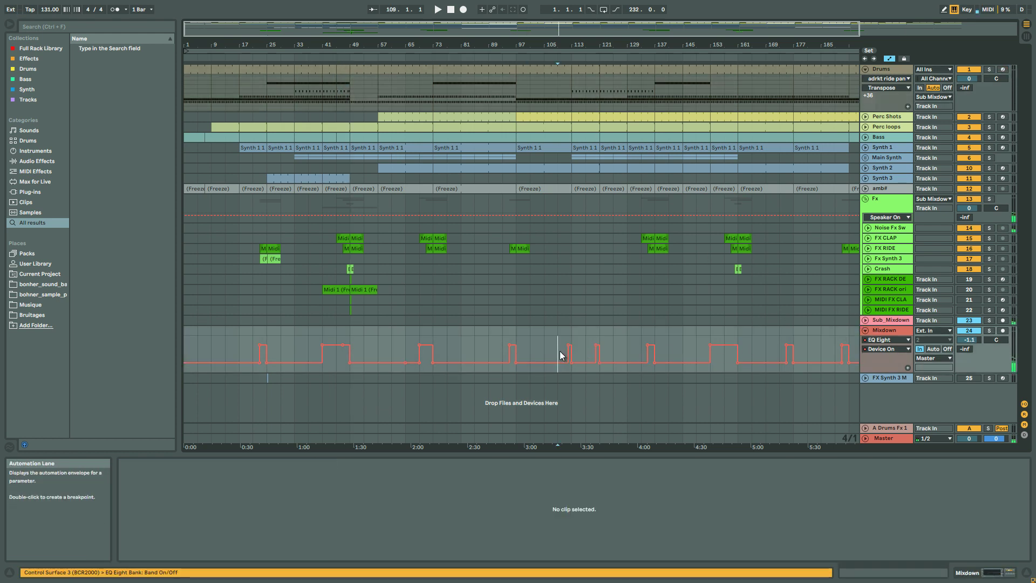
Step: Show the FX RACK DEMO track's device chain and hide the SFx Tools rack's inner devices
{"action": "left_click", "coordinate": [889, 278]}
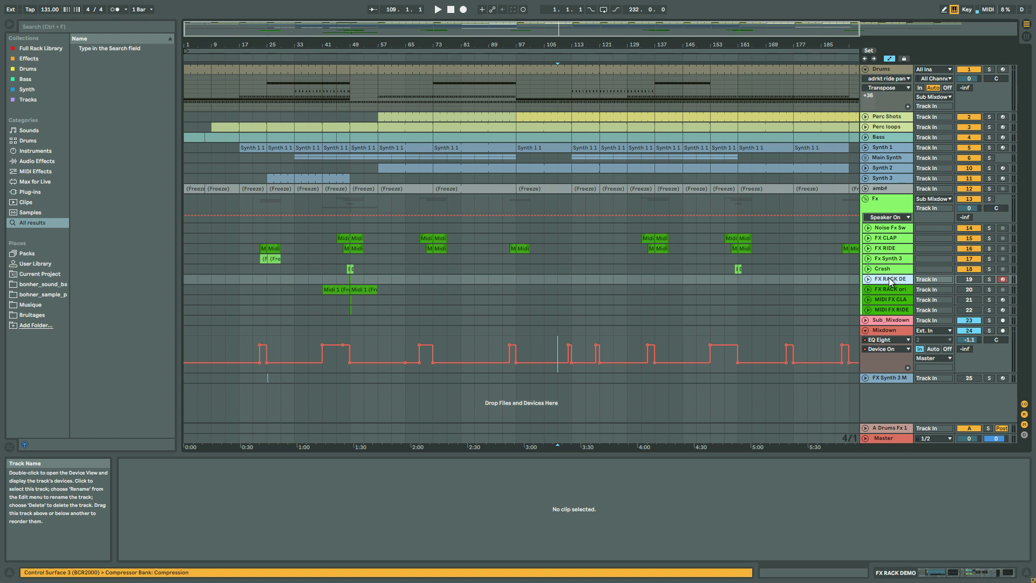
{"action": "double_click", "coordinate": [905, 277]}
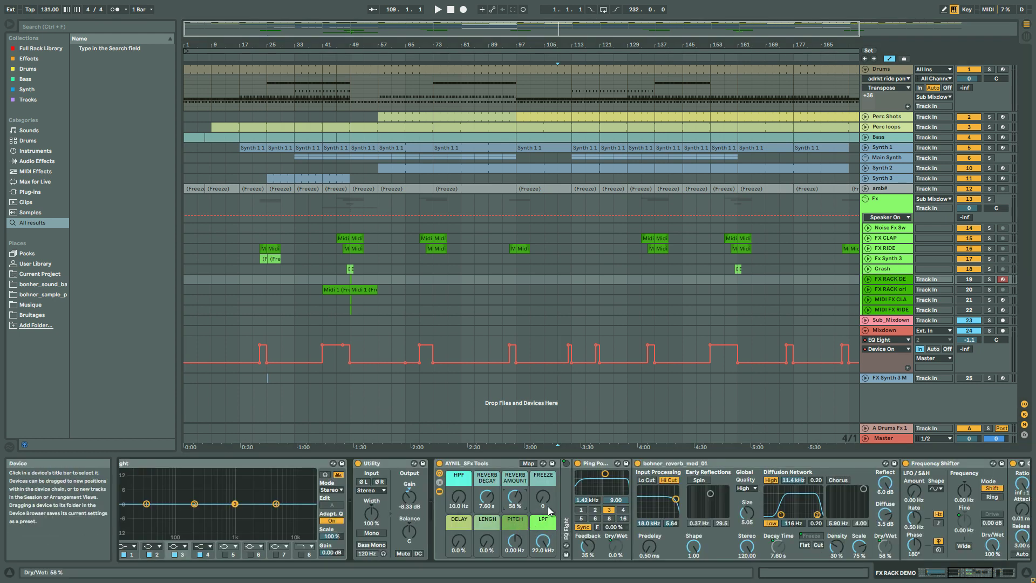
{"action": "left_click", "coordinate": [440, 491]}
Step: Unfold the FX CLAP track to show its clap clip waveforms
{"action": "left_click", "coordinate": [888, 238]}
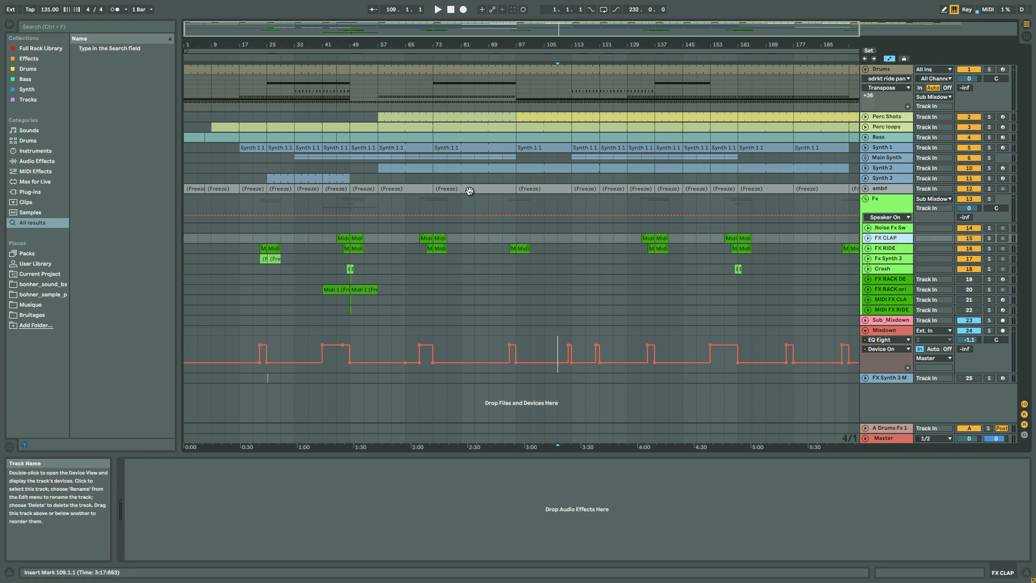
{"action": "double_click", "coordinate": [892, 240]}
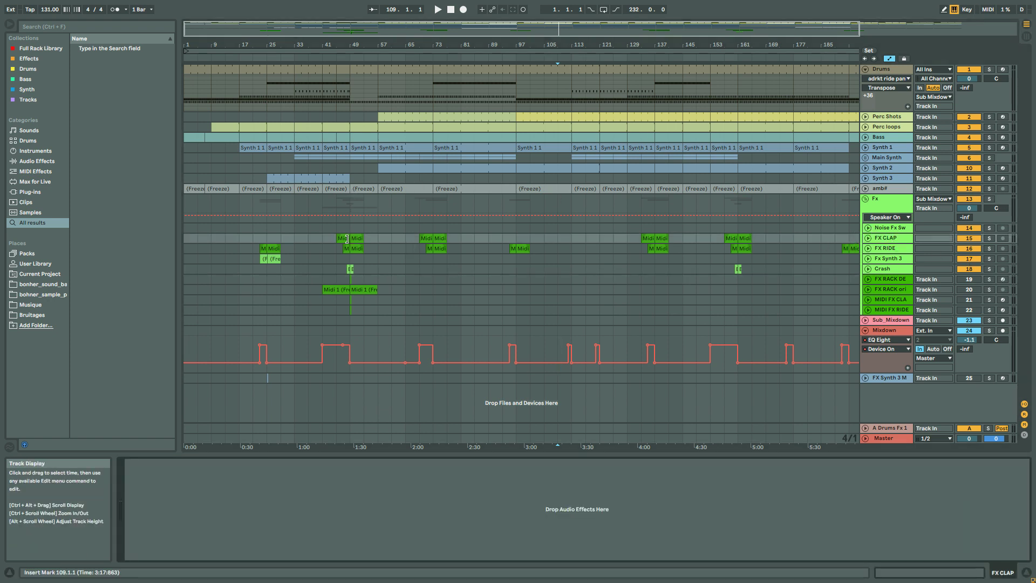
{"action": "left_click", "coordinate": [869, 238]}
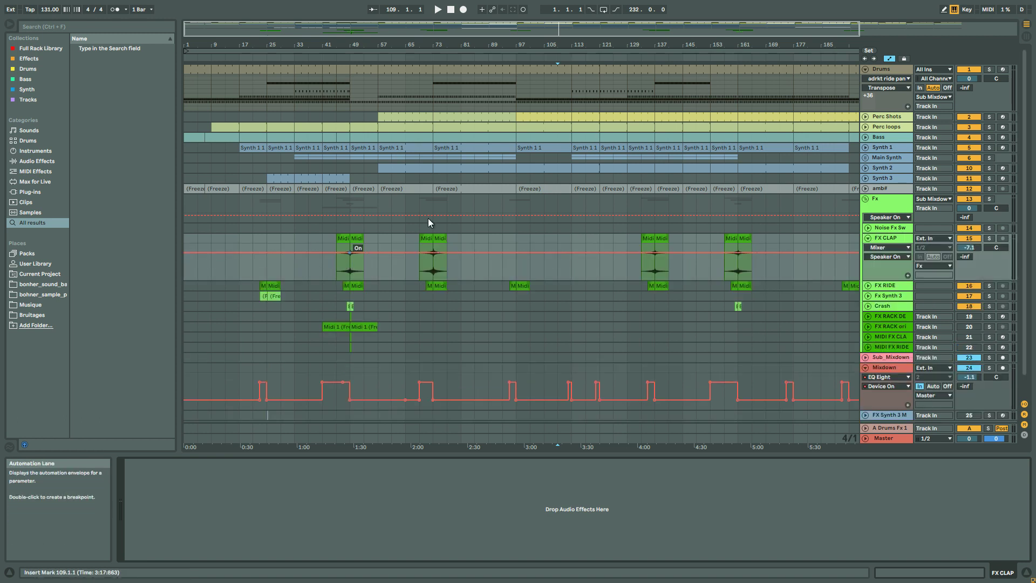
Step: Show the Crash track's Utility, EQ Eight and SFx Tools devices and zoom out to the whole song
{"action": "left_click", "coordinate": [893, 285]}
{"action": "left_click", "coordinate": [890, 306]}
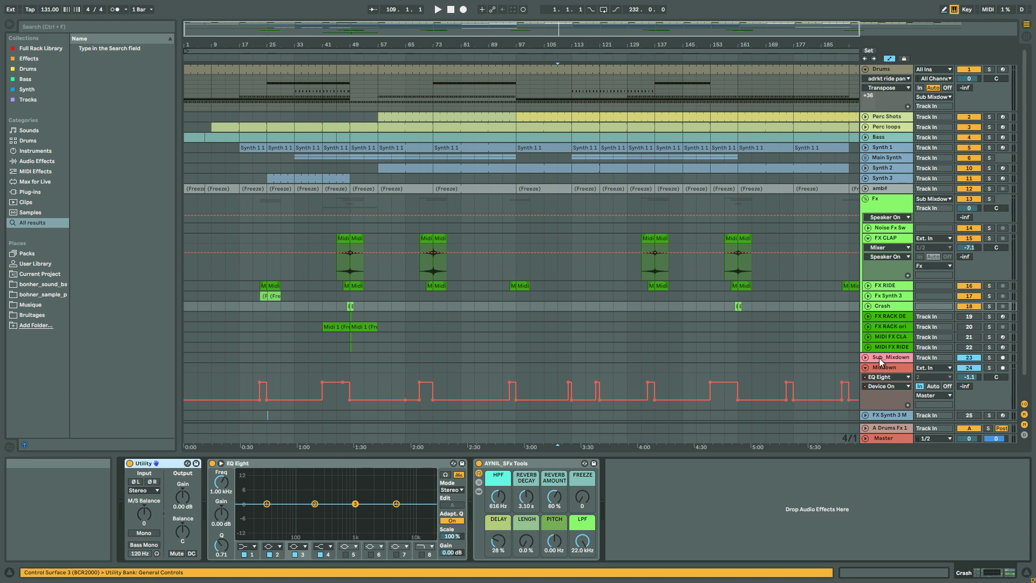
{"action": "left_click", "coordinate": [336, 307]}
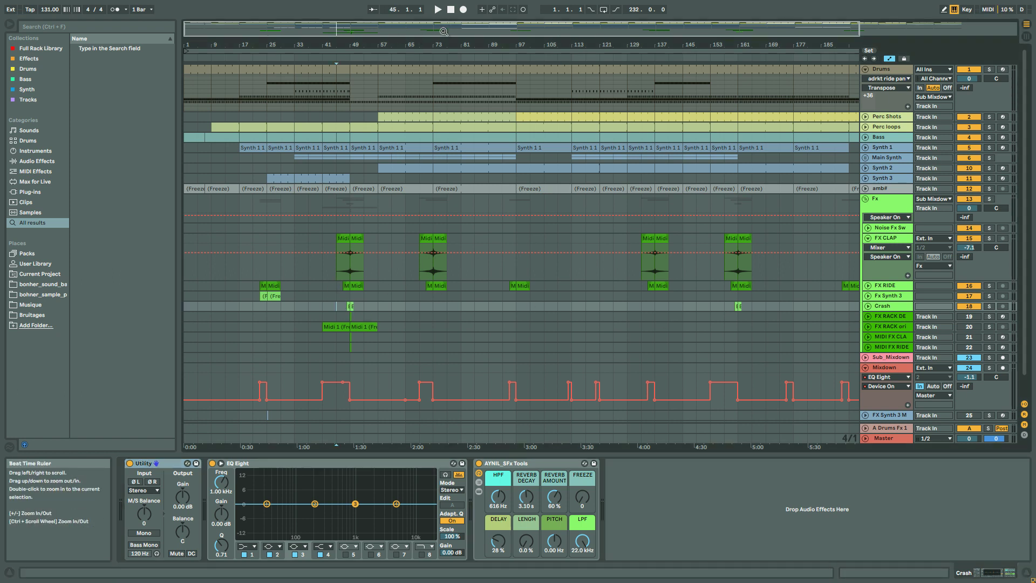
{"action": "left_click_drag", "start_coordinate": [445, 31], "coordinate": [534, 31]}
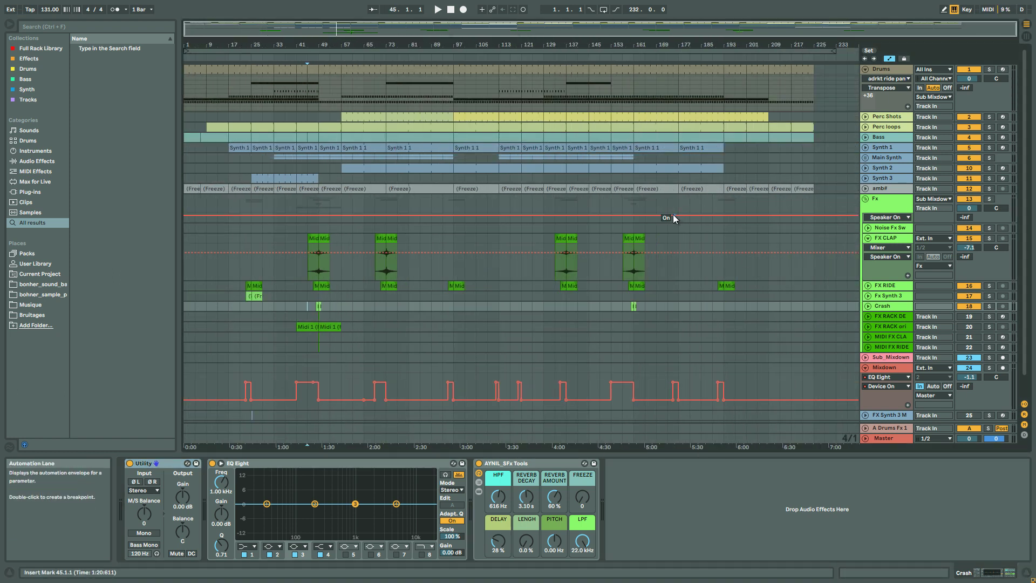